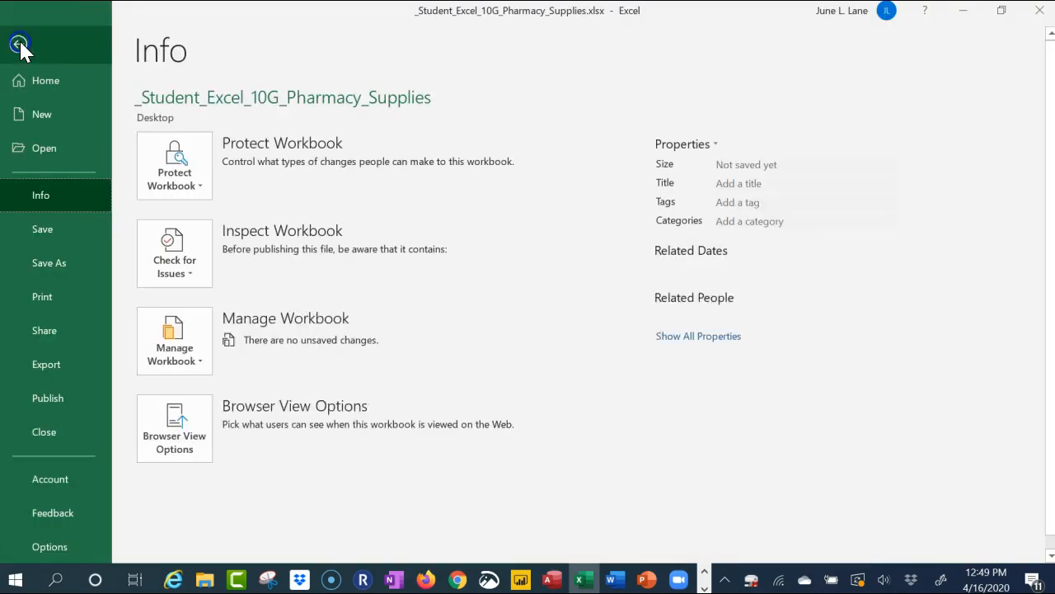
Step: Save a copy of the workbook to the Desktop as Solution_Student_Excel_10G_Pharmacy_Supplies
click(50, 263)
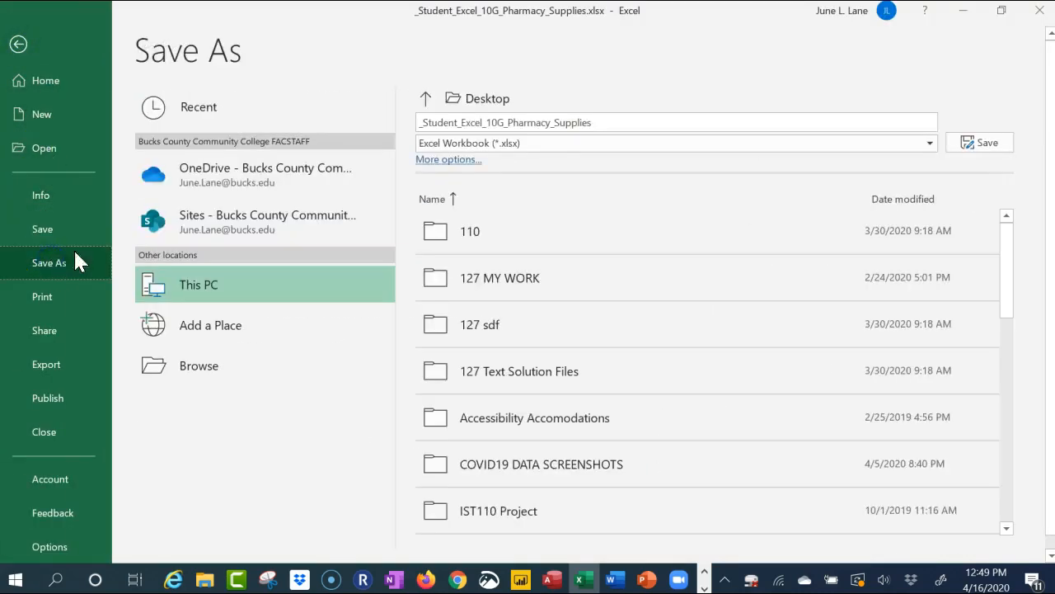
click(420, 124)
click(420, 126)
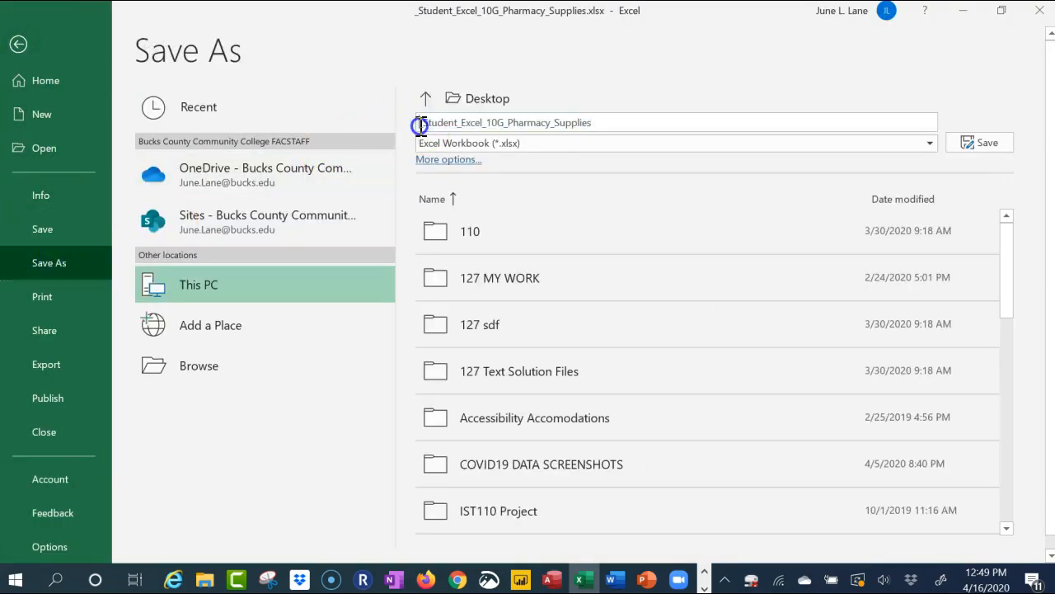
text(Solution)
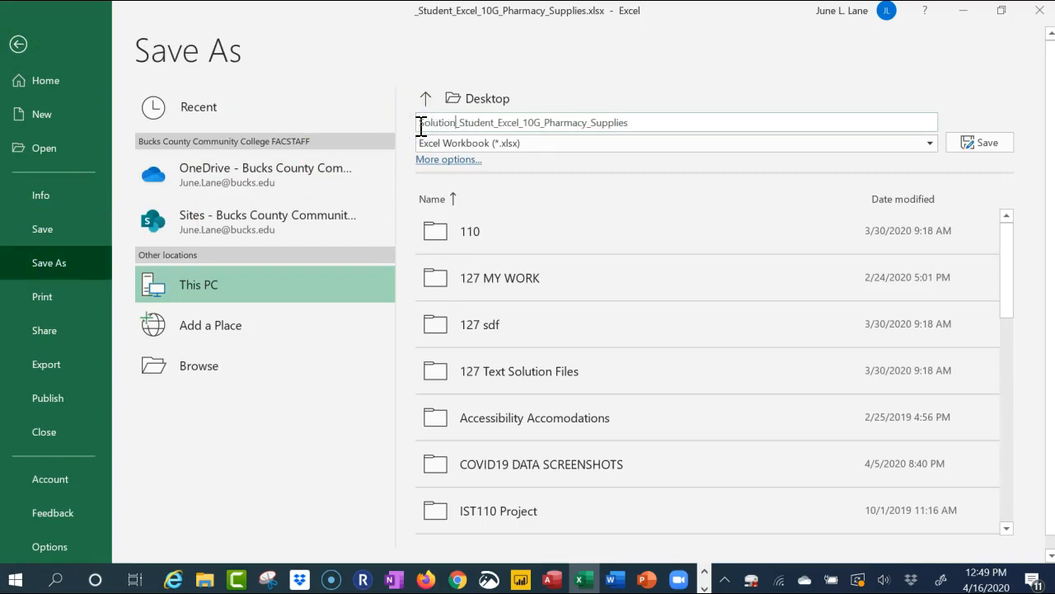
click(984, 145)
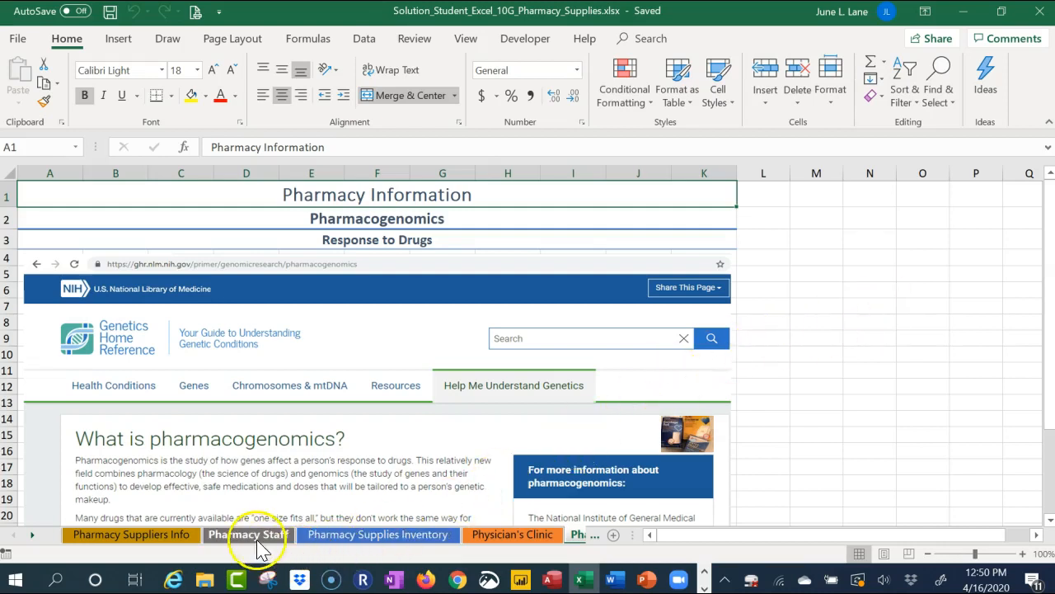
Step: Widen the sheet tab area to show every worksheet name and select cell A2 on the Pharmacy Suppliers Info sheet
drag(635, 534, 776, 540)
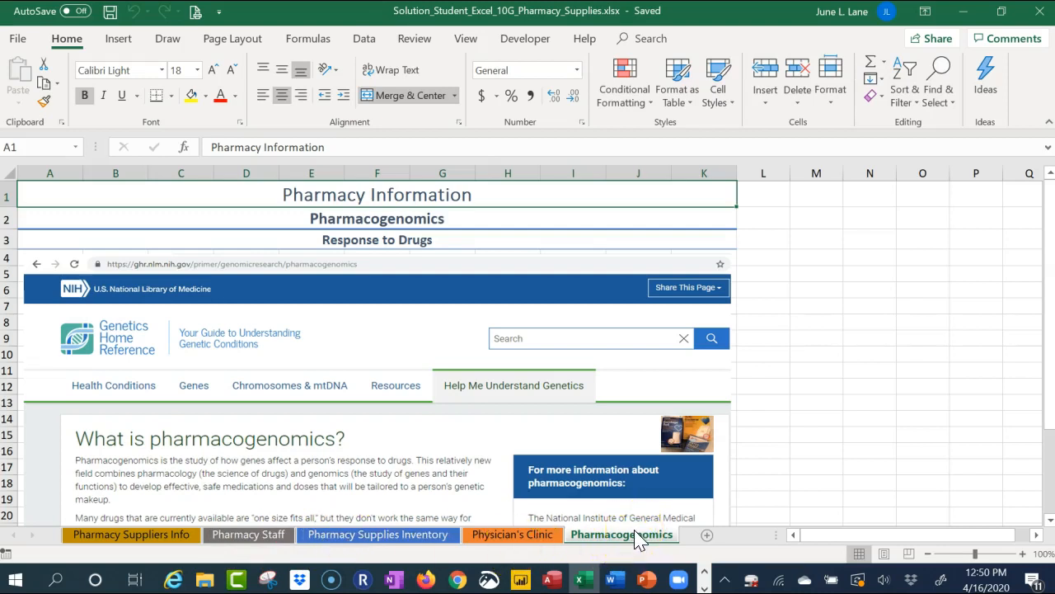
click(175, 537)
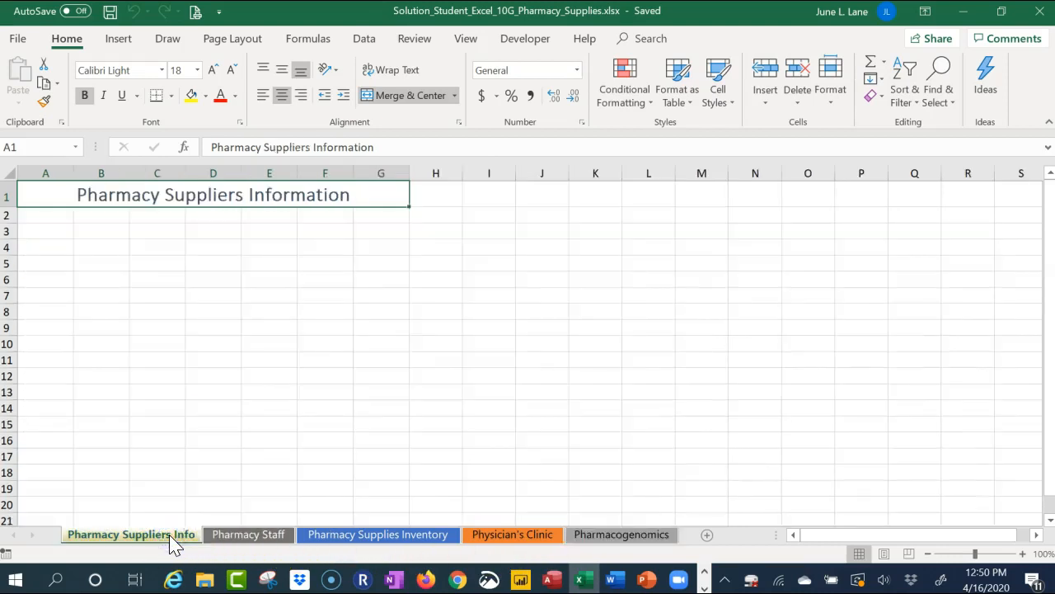
click(27, 213)
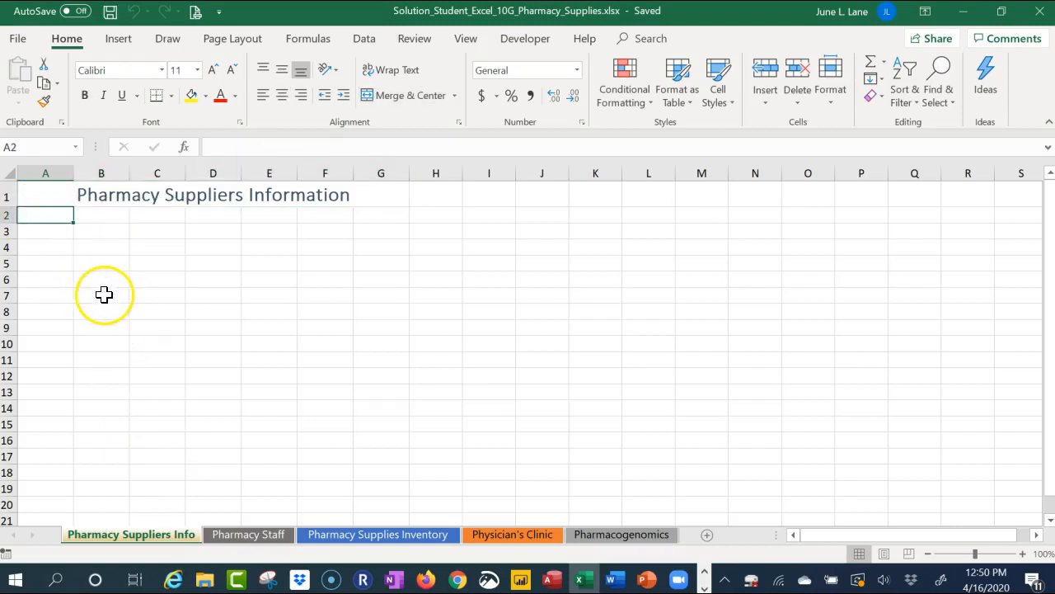
Step: Start a data import from the Microsoft Access database e10G_Pharmacy_Suppliers.accdb on the Desktop
click(163, 39)
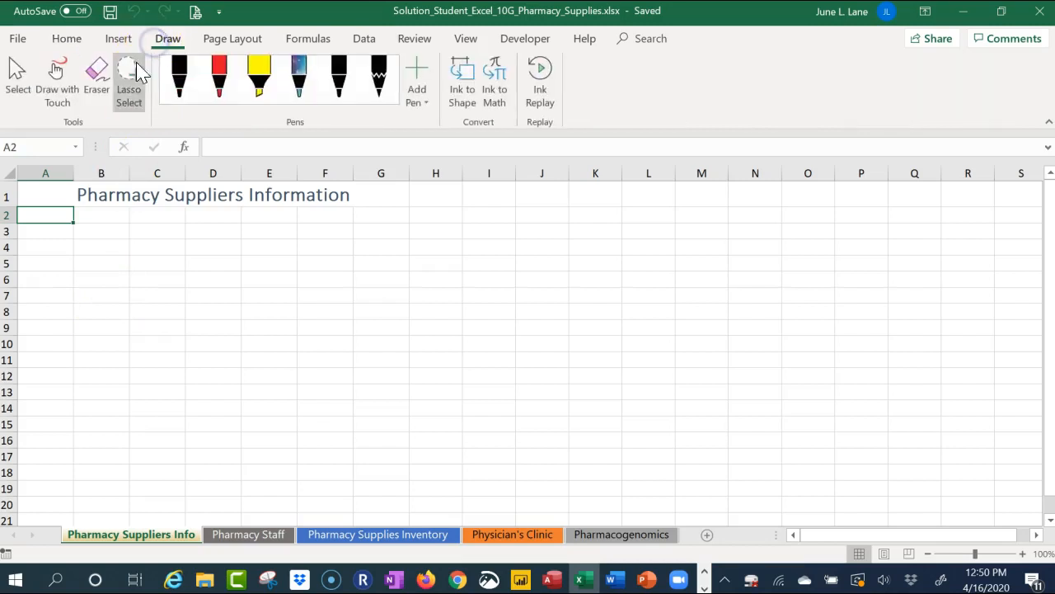
click(369, 39)
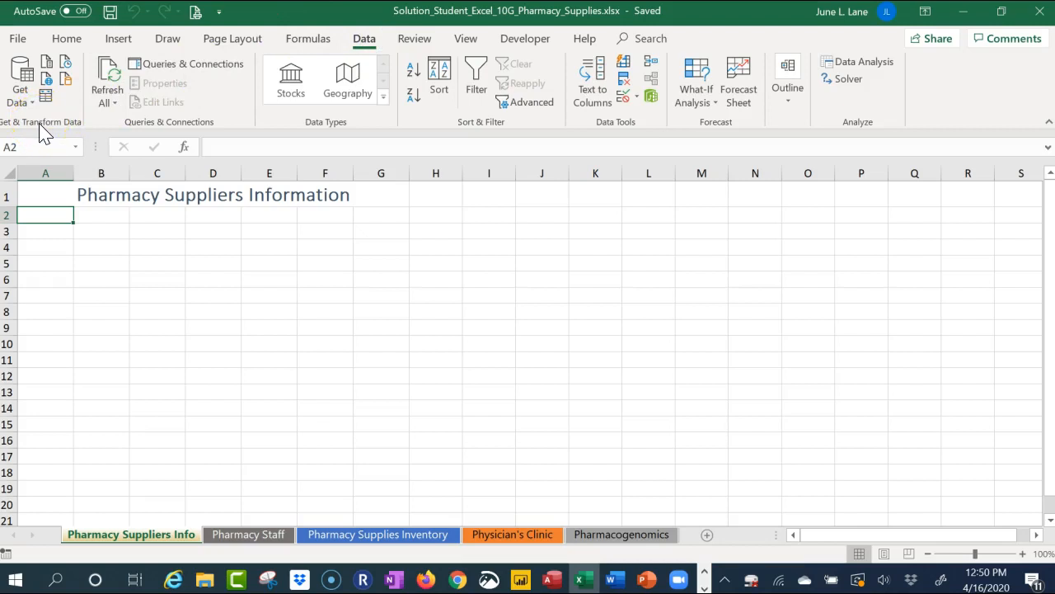
click(26, 97)
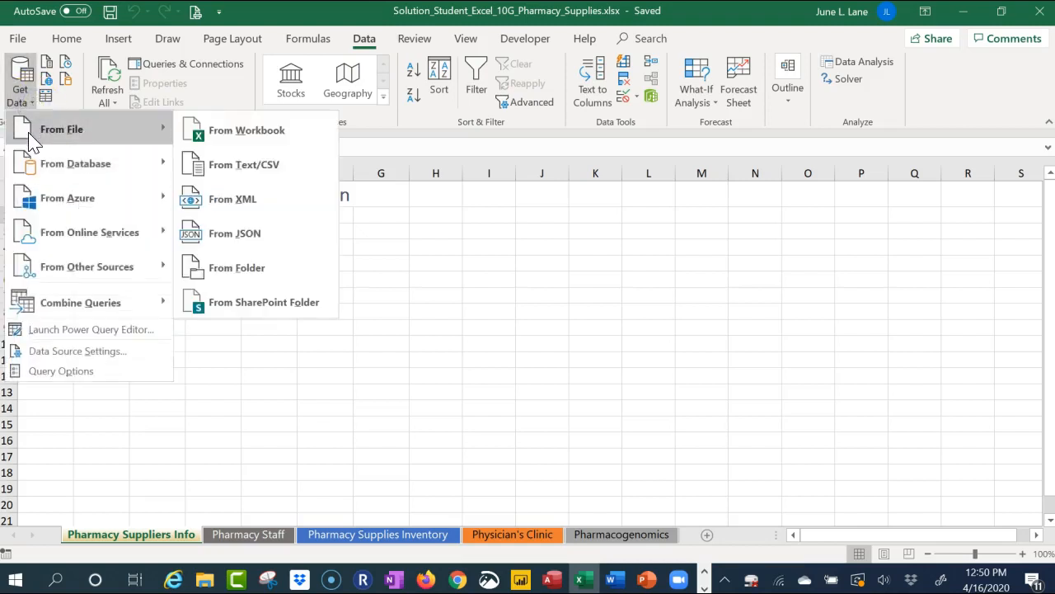
click(38, 170)
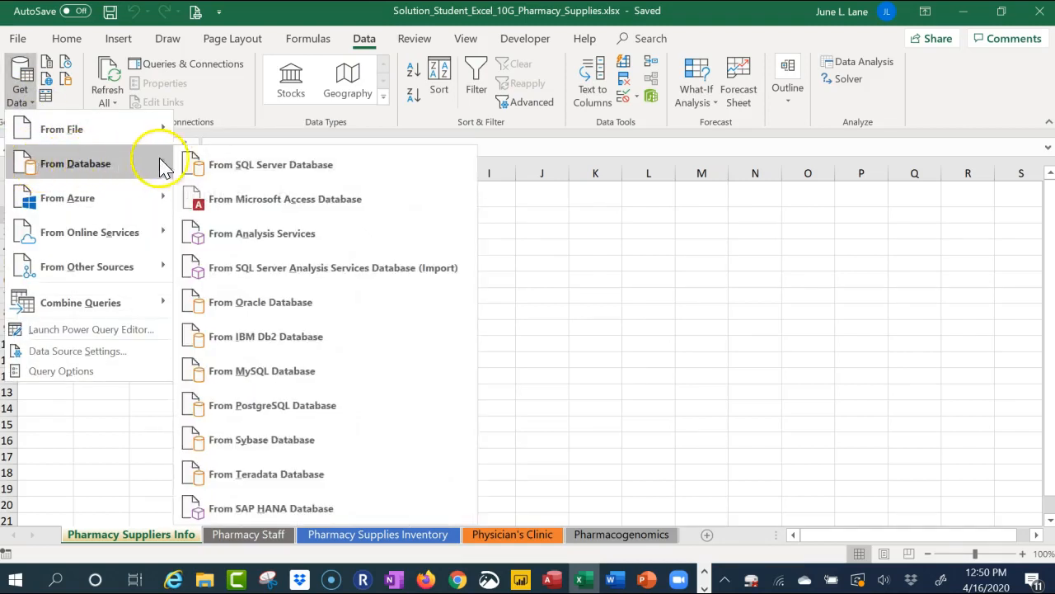
click(255, 202)
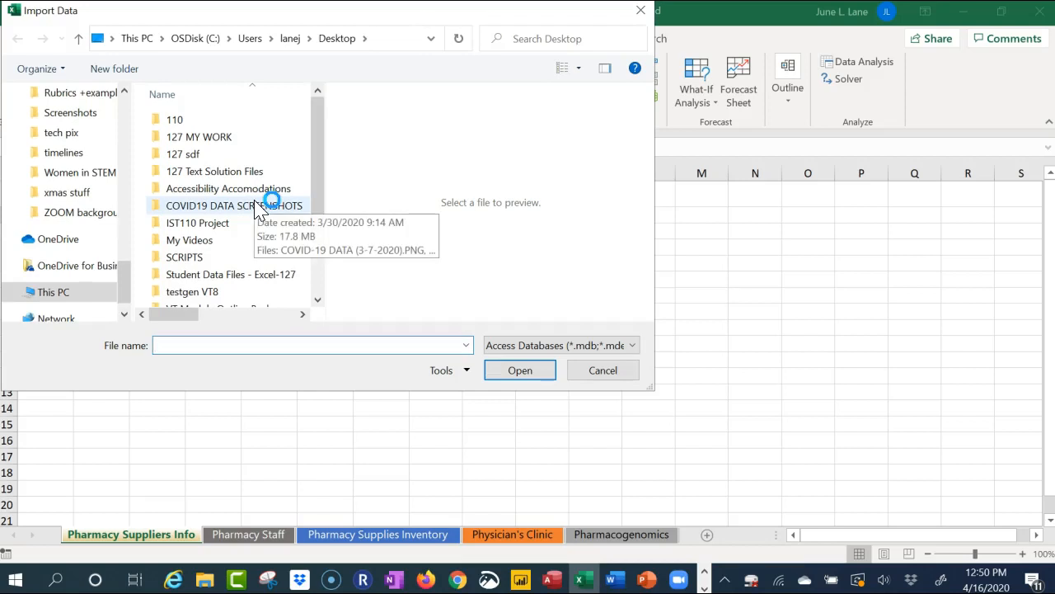
drag(130, 272, 129, 99)
click(83, 146)
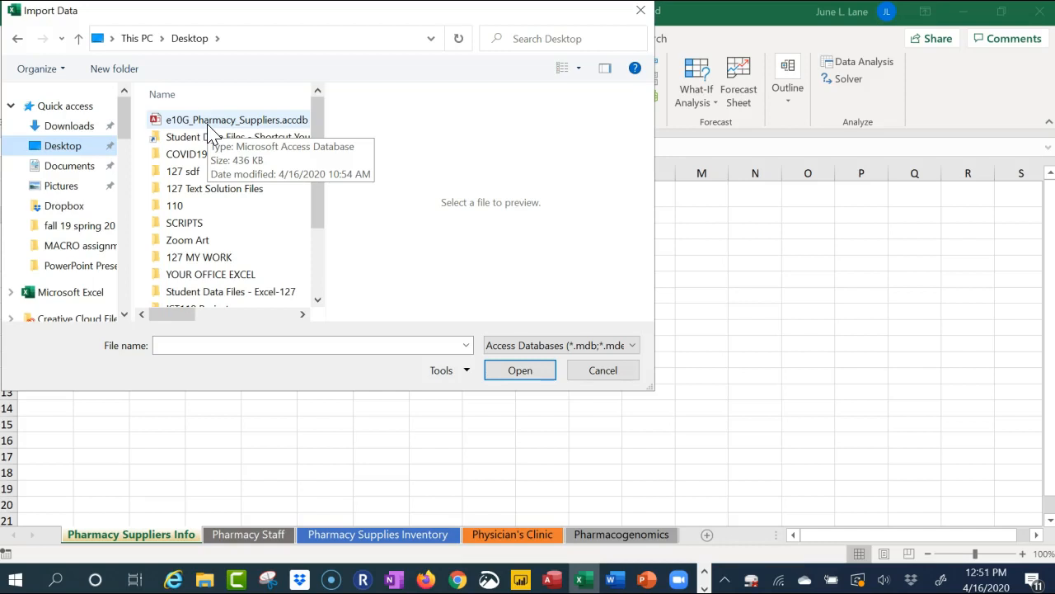
click(209, 129)
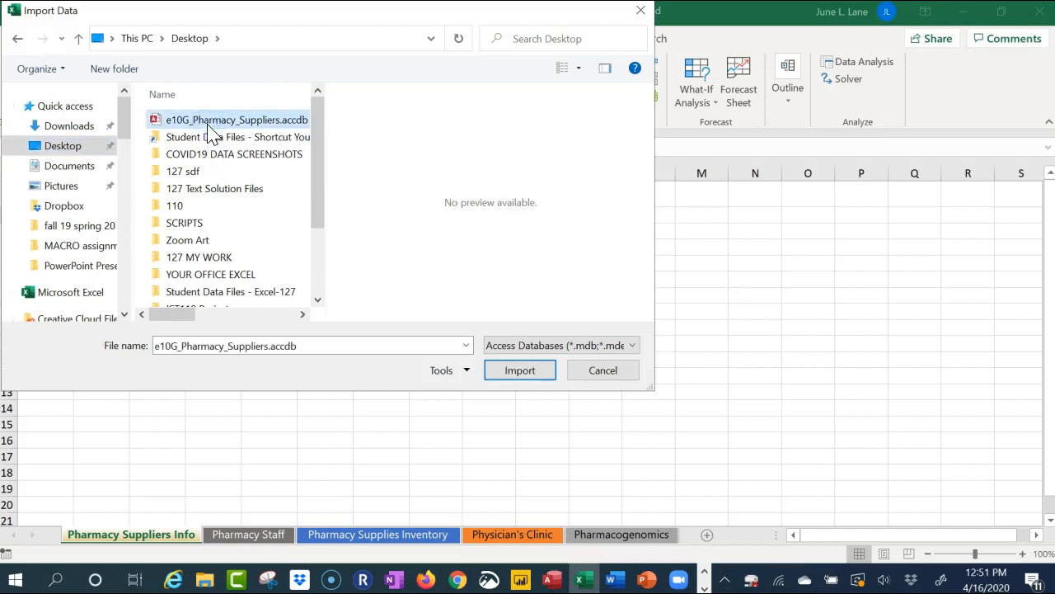
click(521, 373)
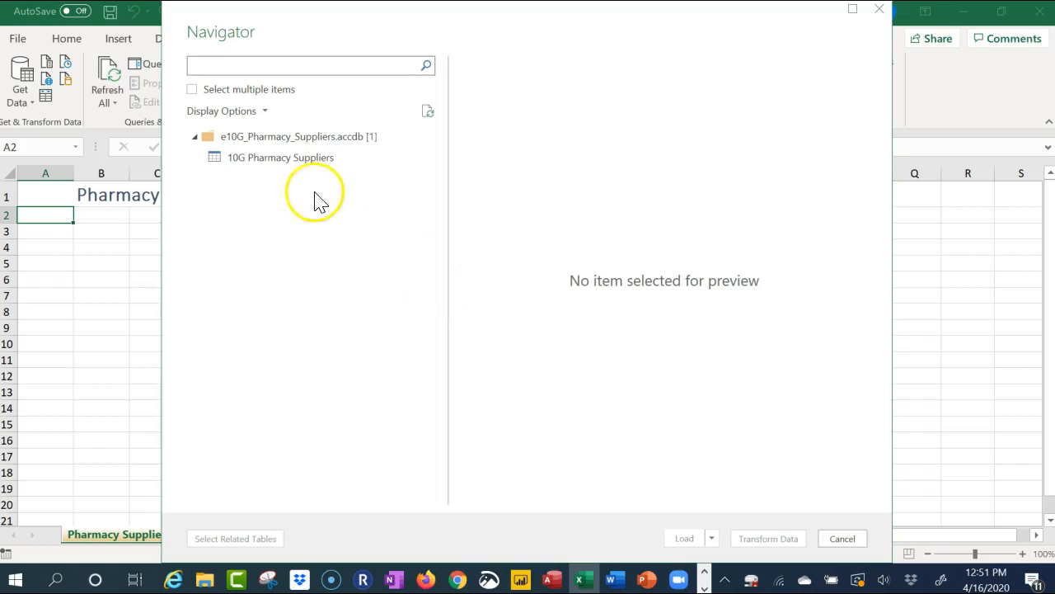
Step: Load the 10G Pharmacy Suppliers data as a table into the existing worksheet at cell A2 and close the Queries & Connections pane
click(257, 158)
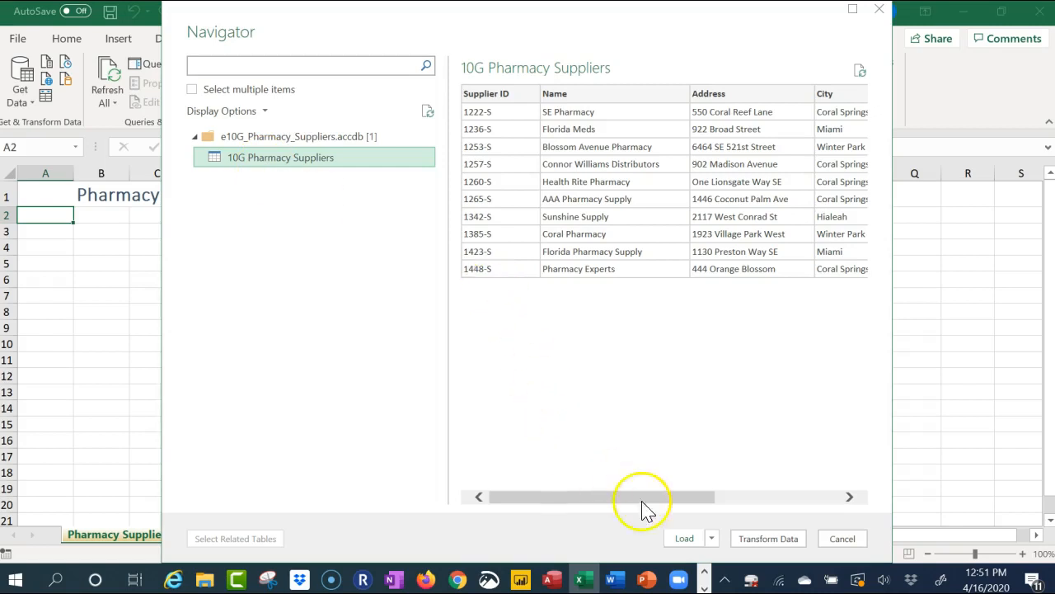
click(713, 539)
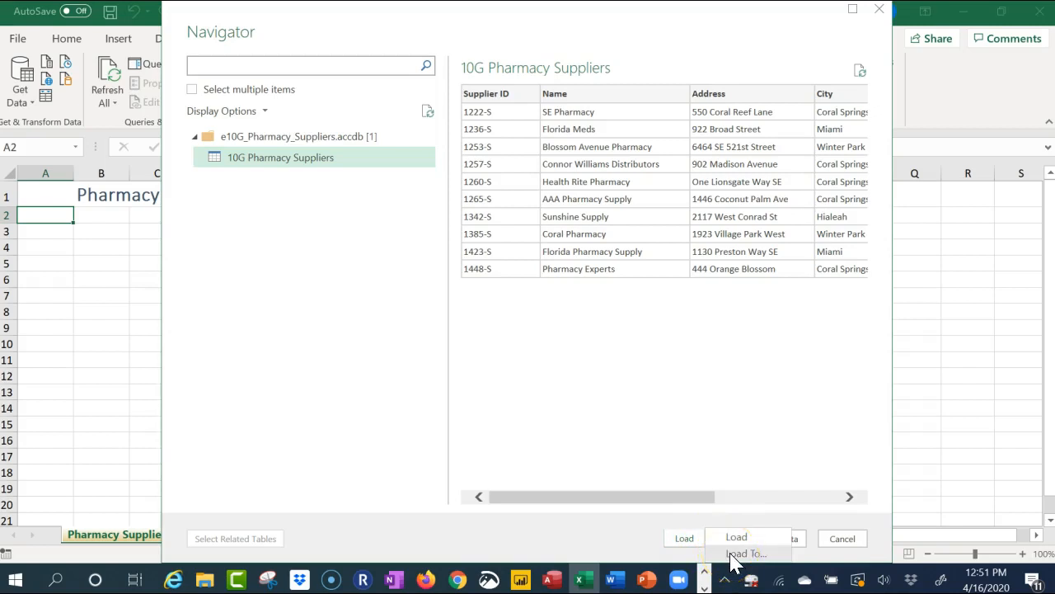
click(734, 554)
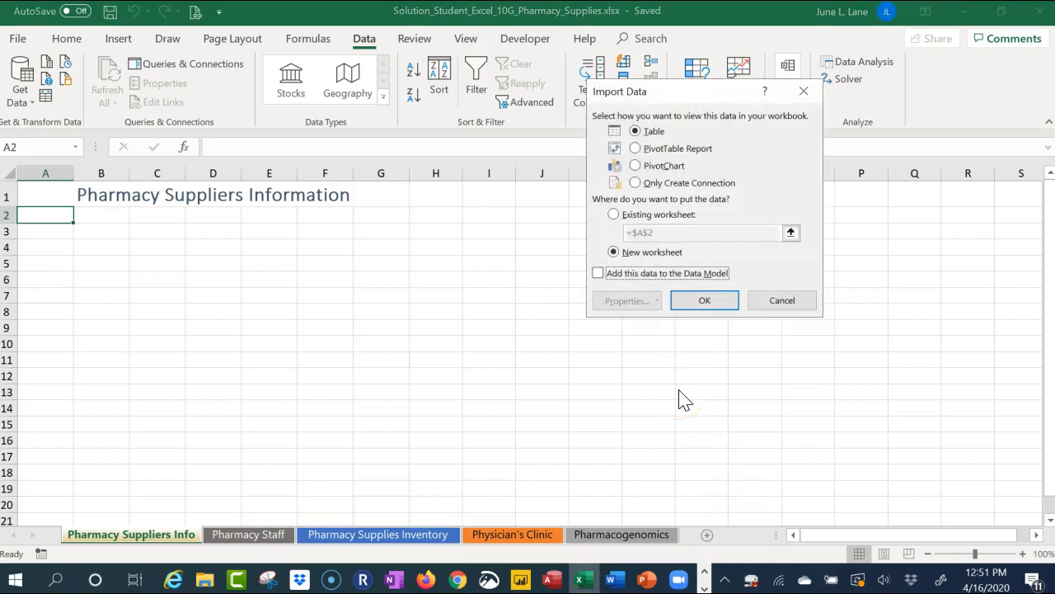
click(615, 216)
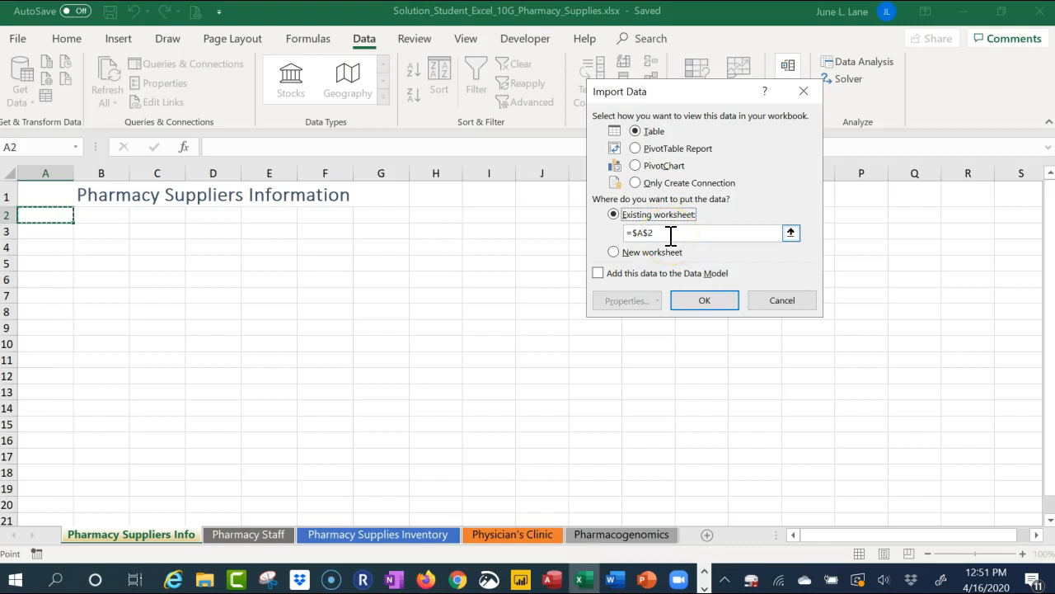
click(705, 302)
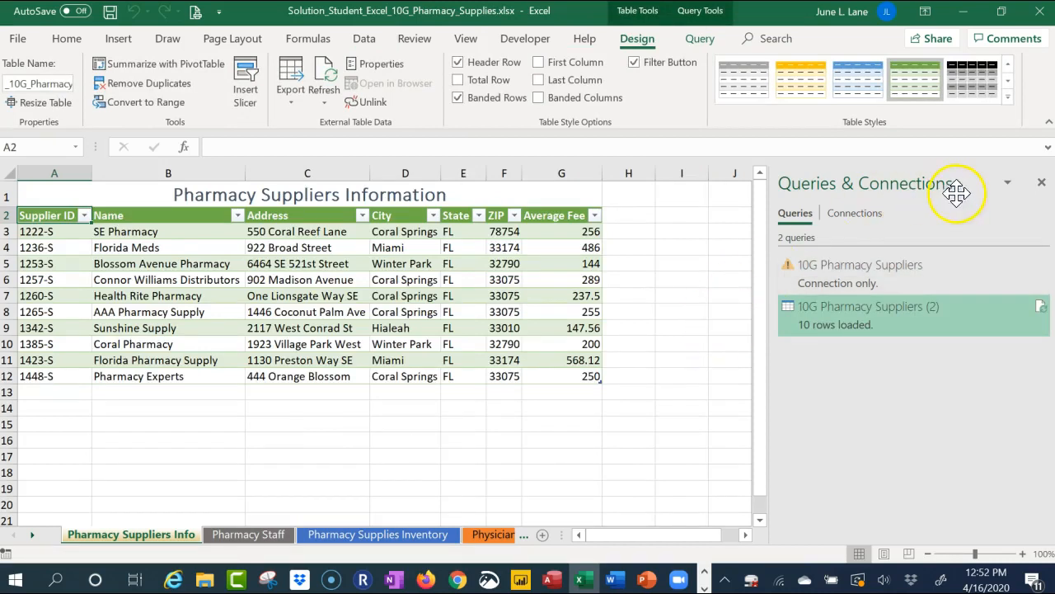
click(1042, 182)
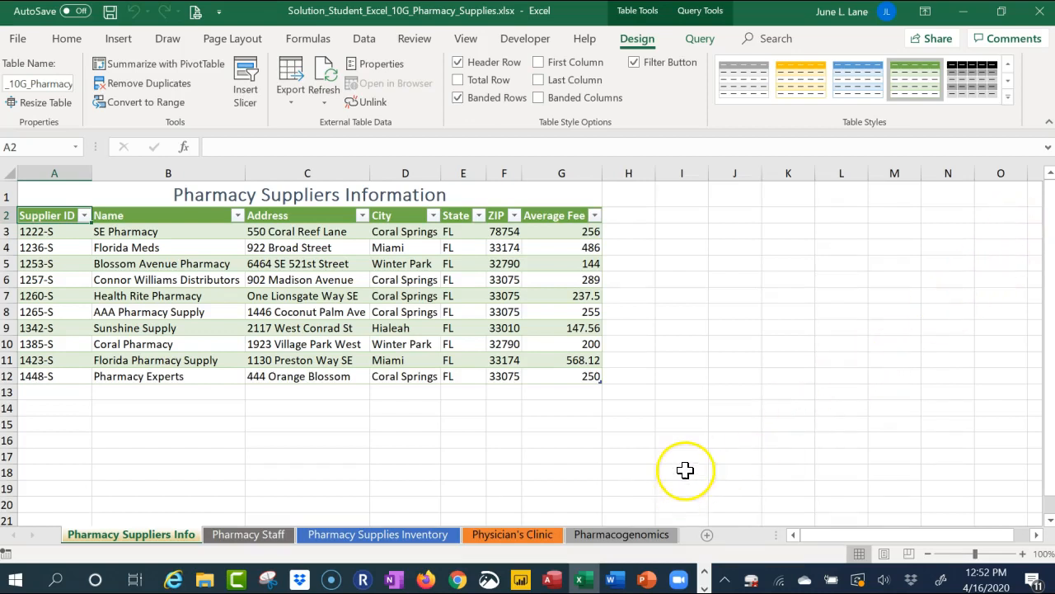
Step: Begin a DAVERAGE formula in cell B18 of the Pharmacy Staff sheet and bring up its function arguments
click(260, 536)
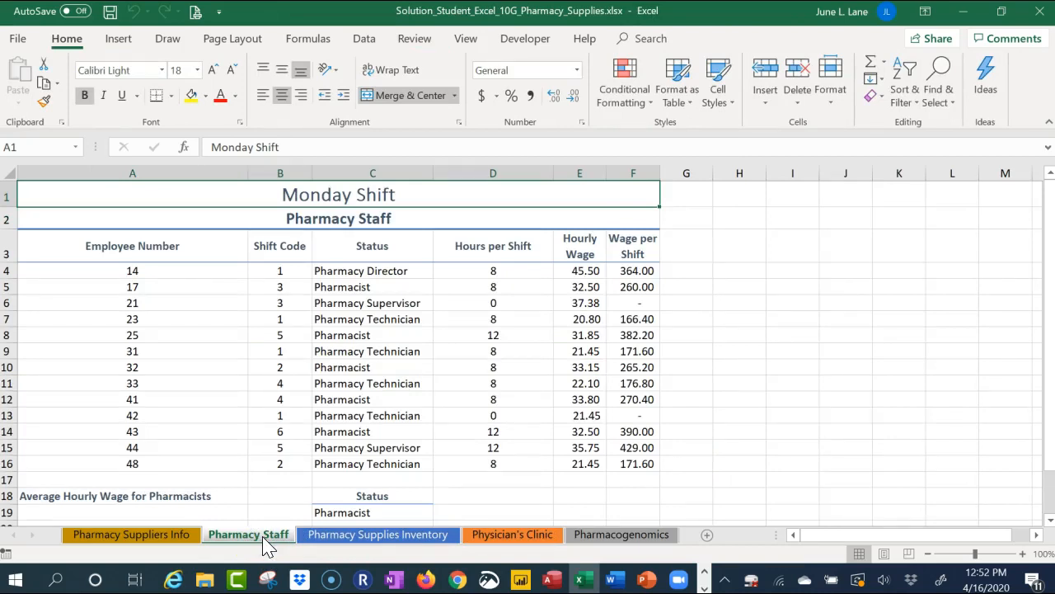
scroll(267, 466, down, 2)
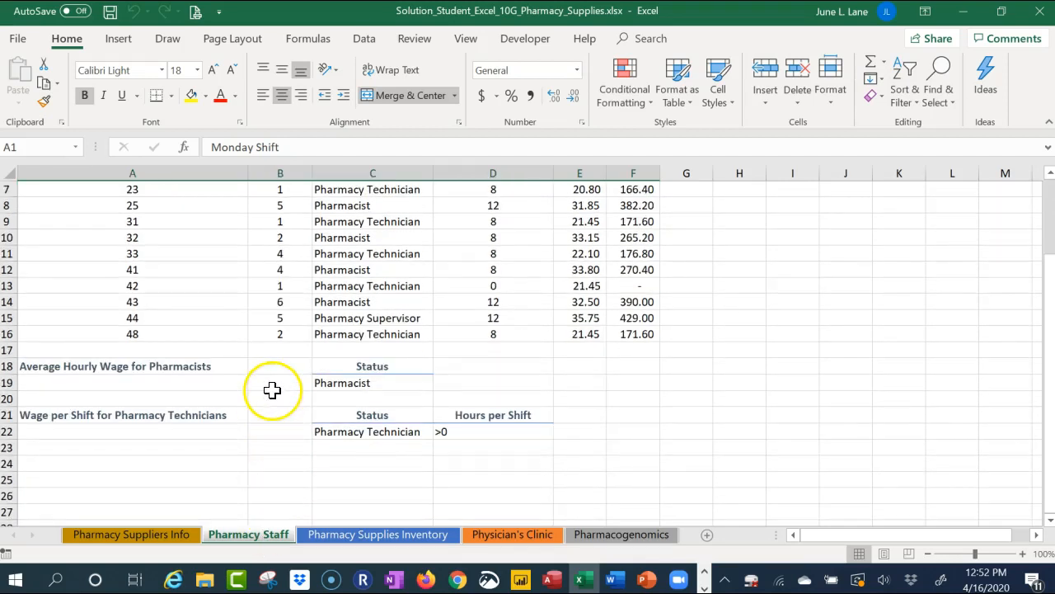
click(274, 380)
click(274, 367)
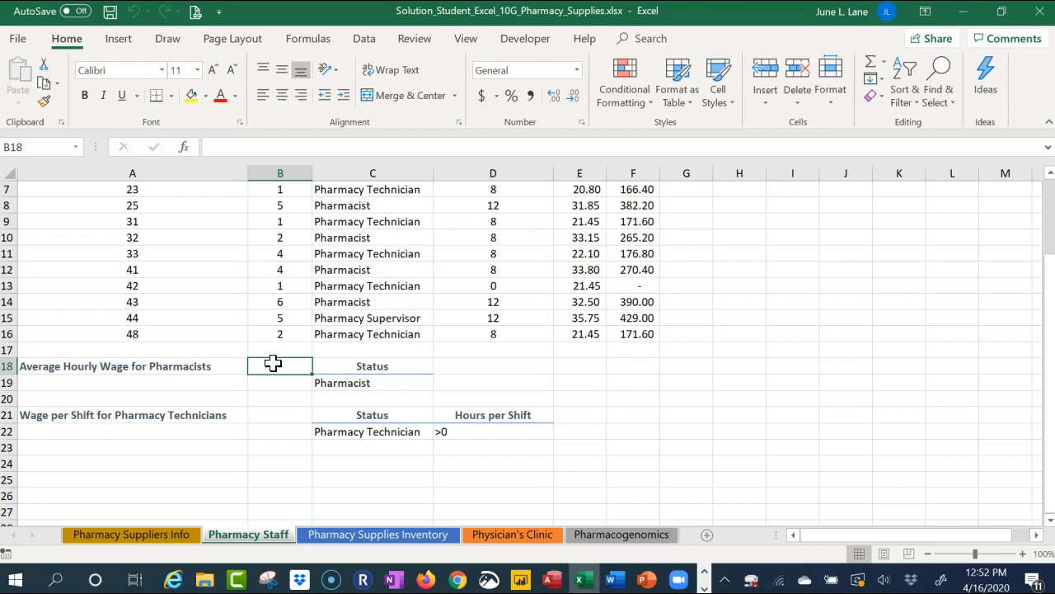
text(=)
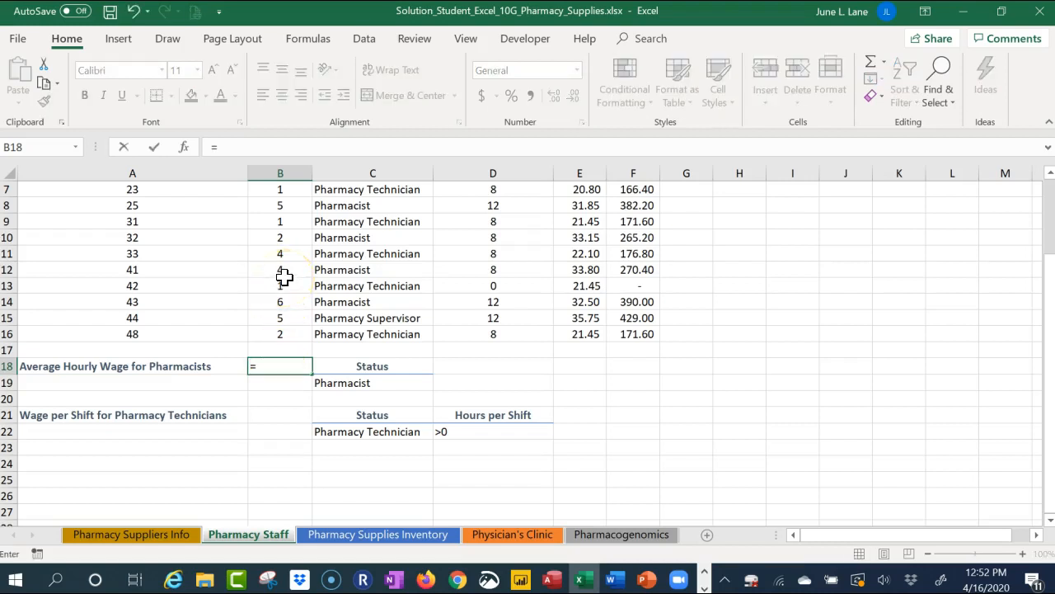
text(da)
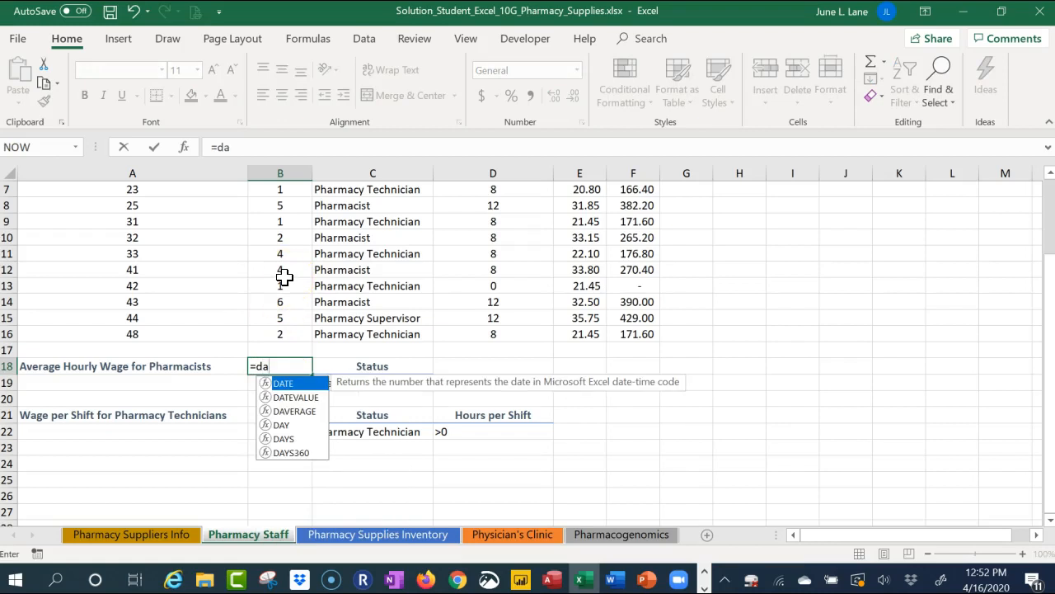
click(293, 411)
double_click(292, 411)
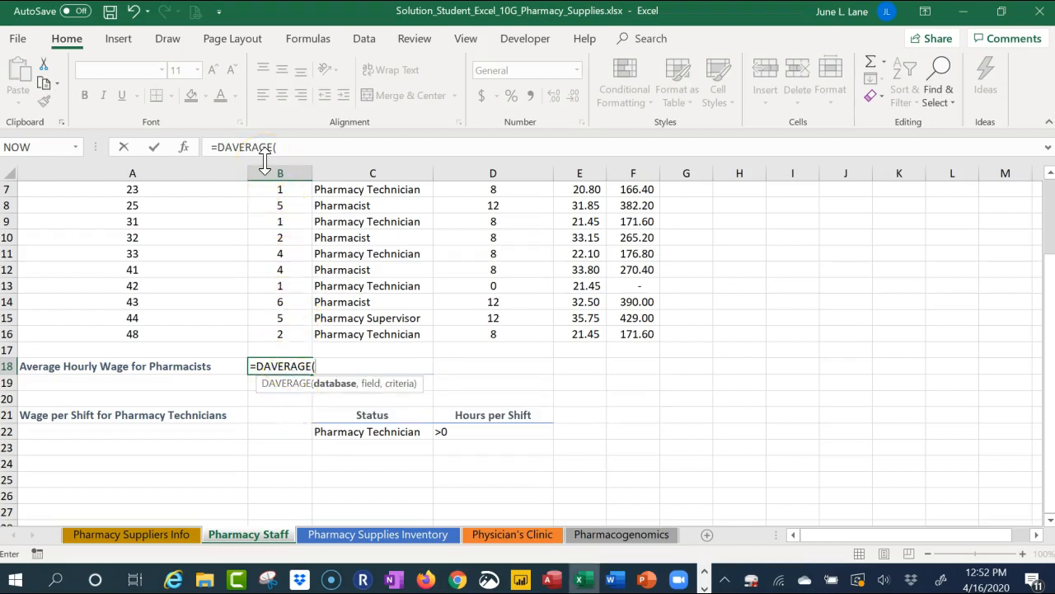
click(357, 393)
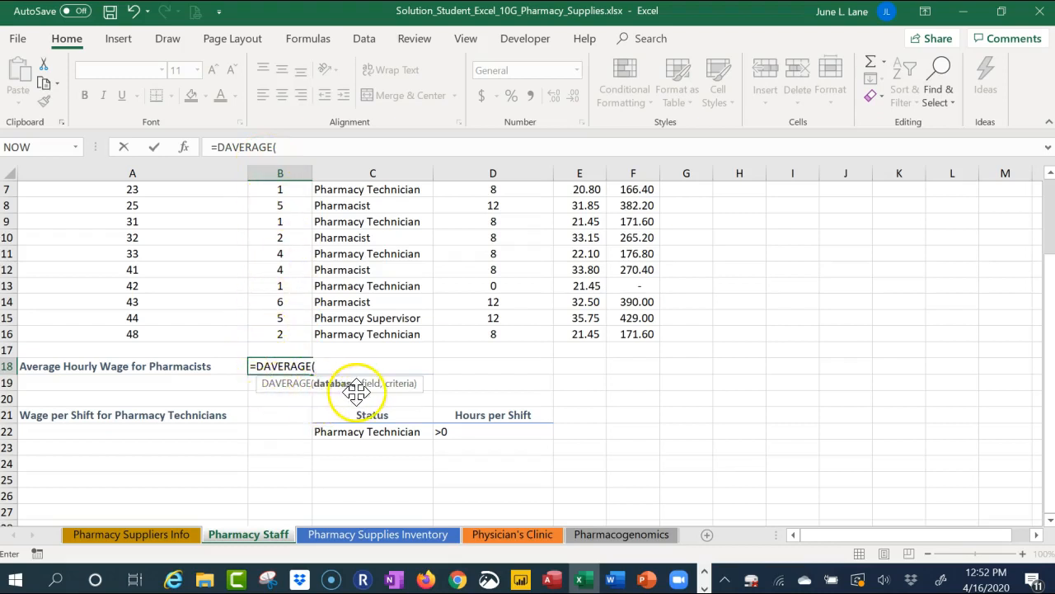
click(185, 148)
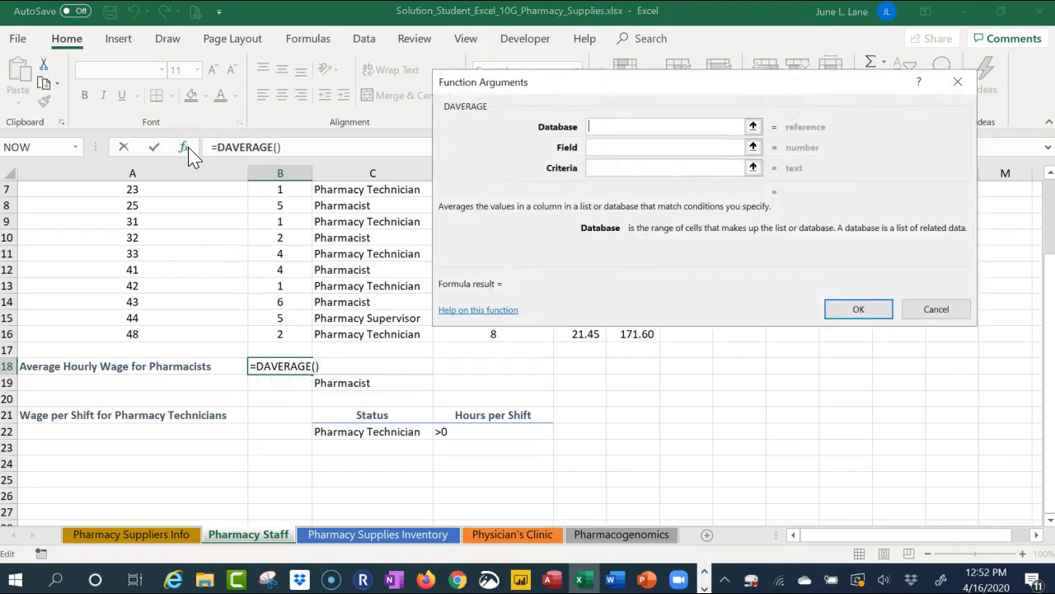
Step: Set the DAVERAGE database argument to the staff list A3:F16, including its column headings
click(587, 81)
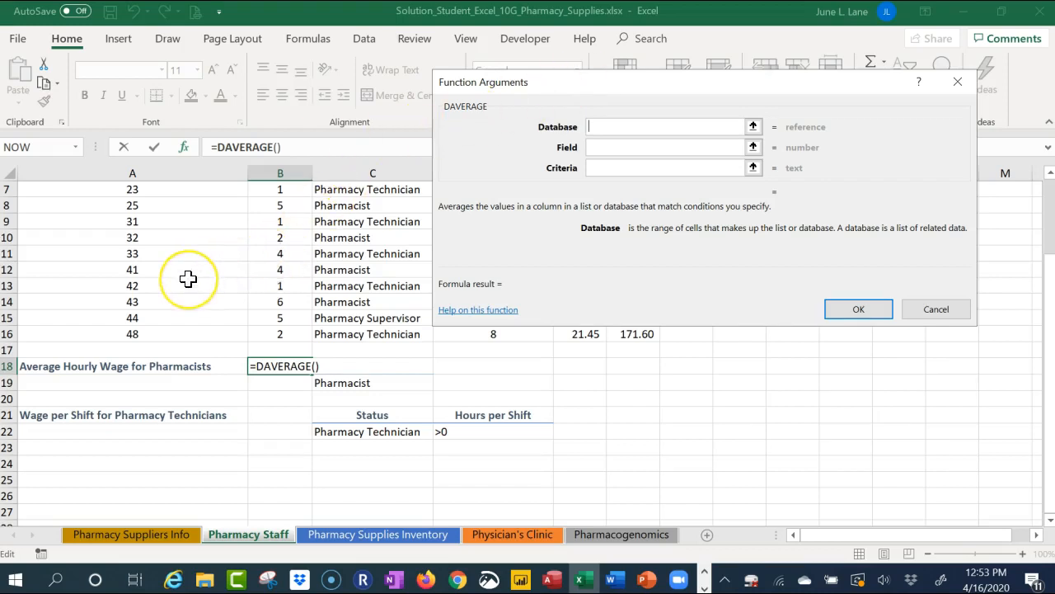
scroll(188, 278, up, 2)
drag(118, 252, 616, 460)
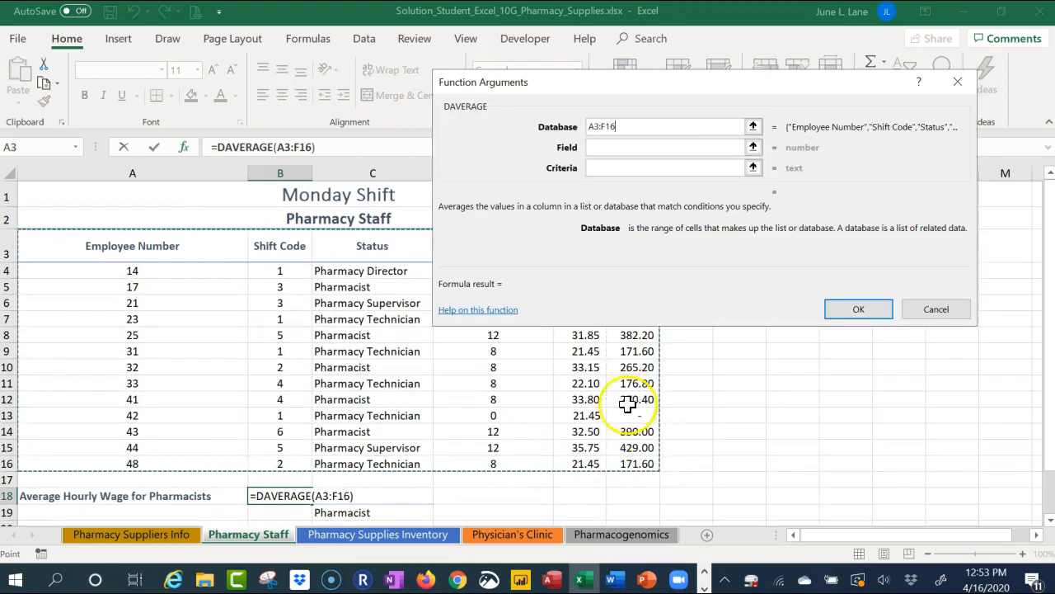
Step: Set the DAVERAGE field argument to "Hourly Wage"
click(633, 148)
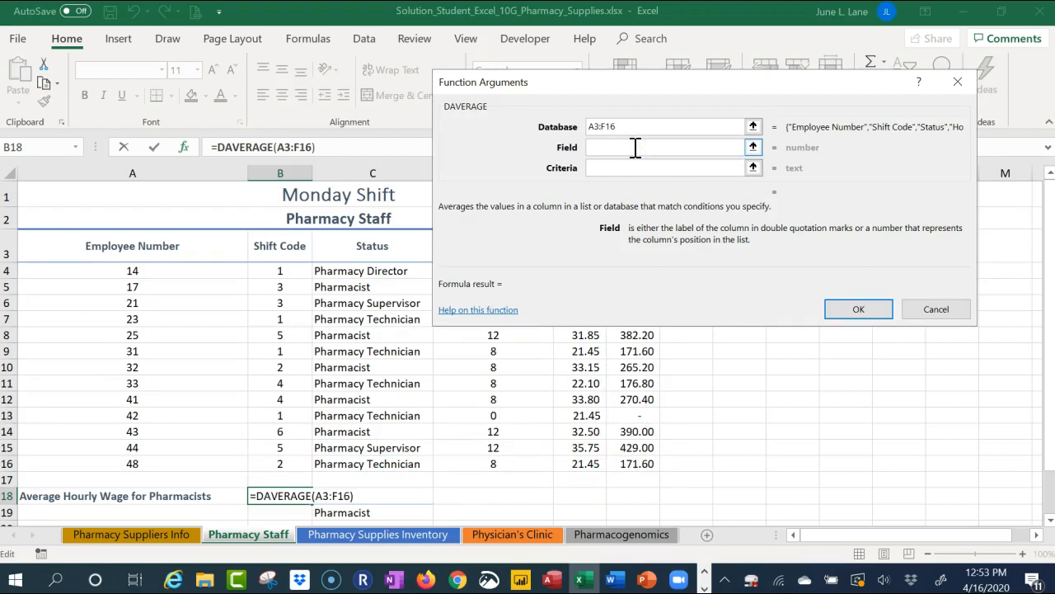
text(Hourl)
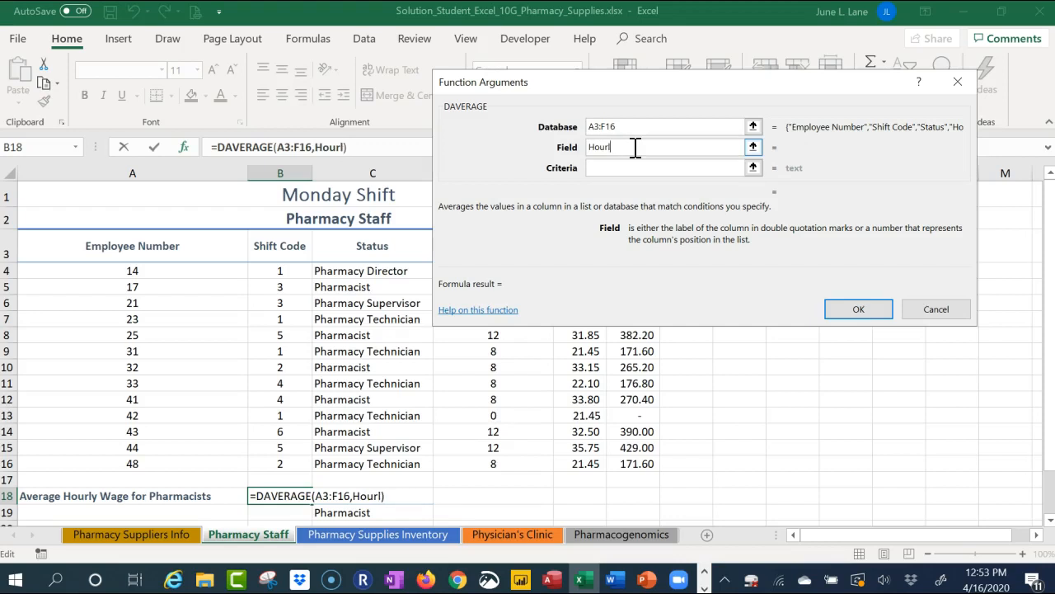
text(y Wage)
click(615, 167)
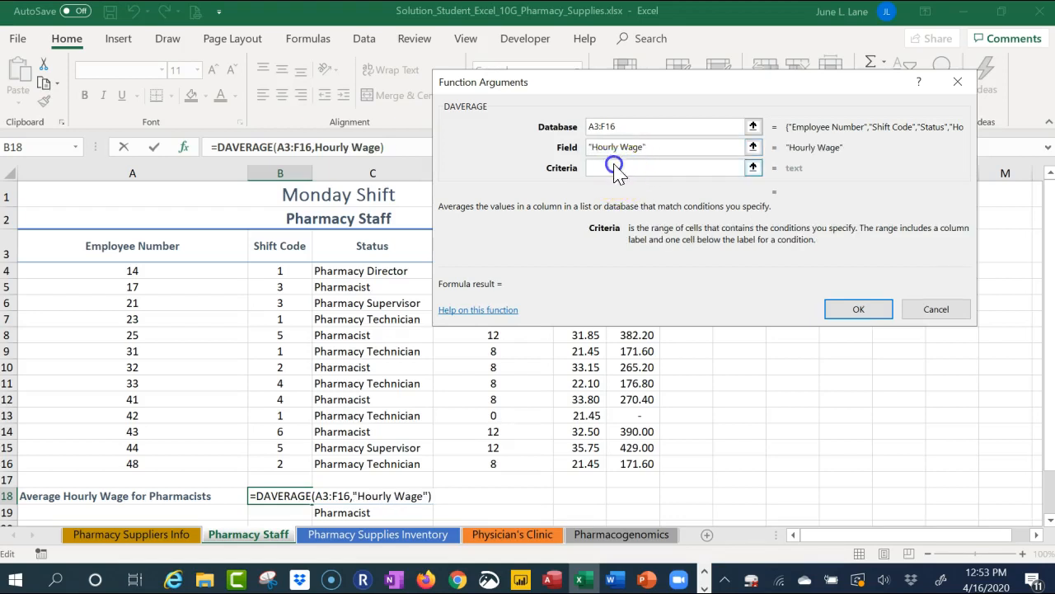
click(594, 146)
click(615, 166)
click(614, 147)
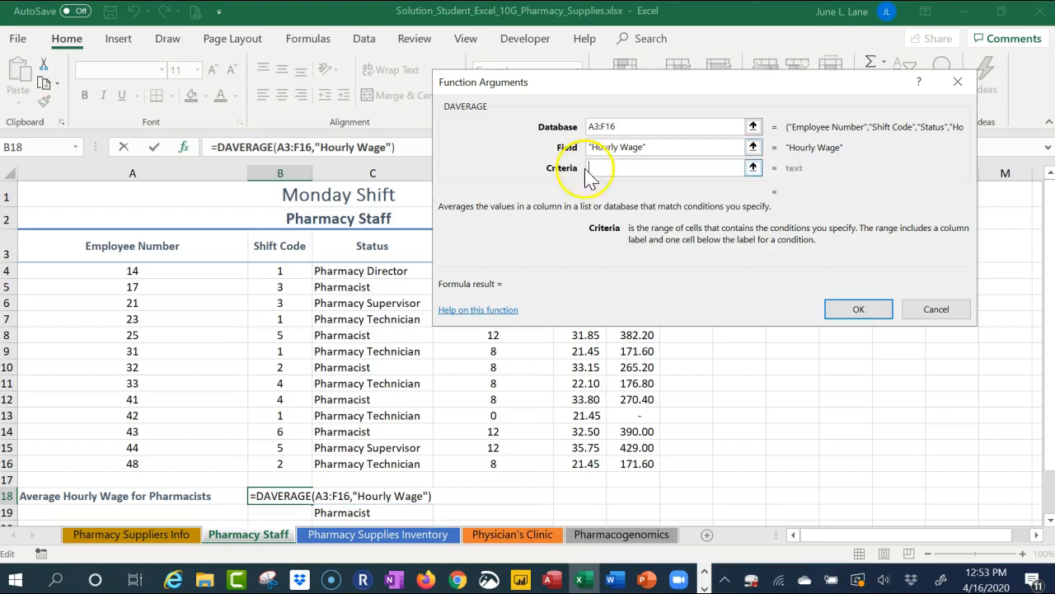
Step: Set the DAVERAGE criteria argument to the Status condition in C18:C19 and complete the formula
click(363, 495)
drag(364, 496, 359, 511)
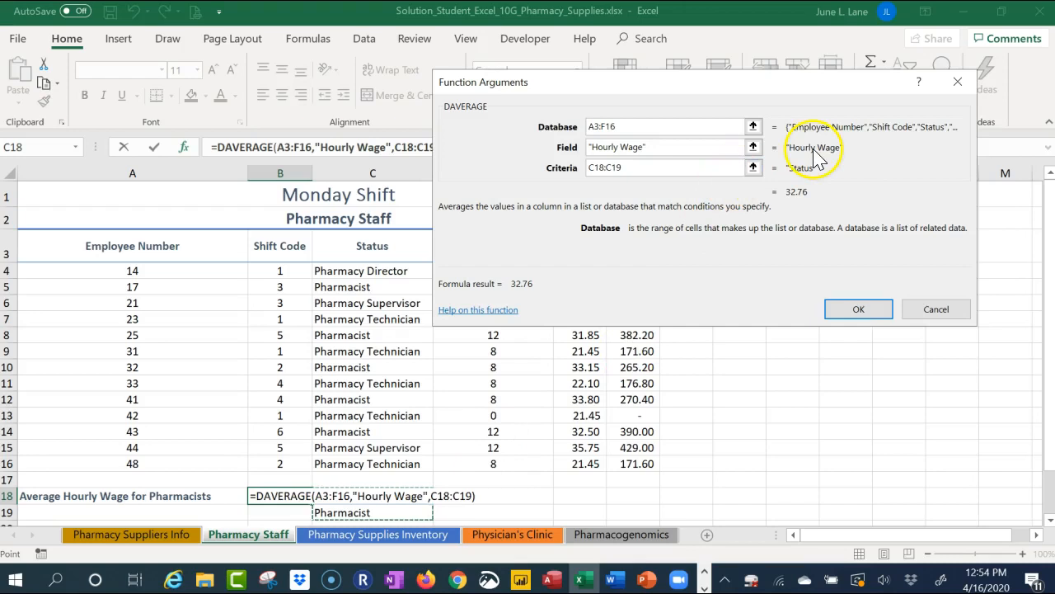
drag(760, 80, 719, 292)
drag(624, 294, 650, 91)
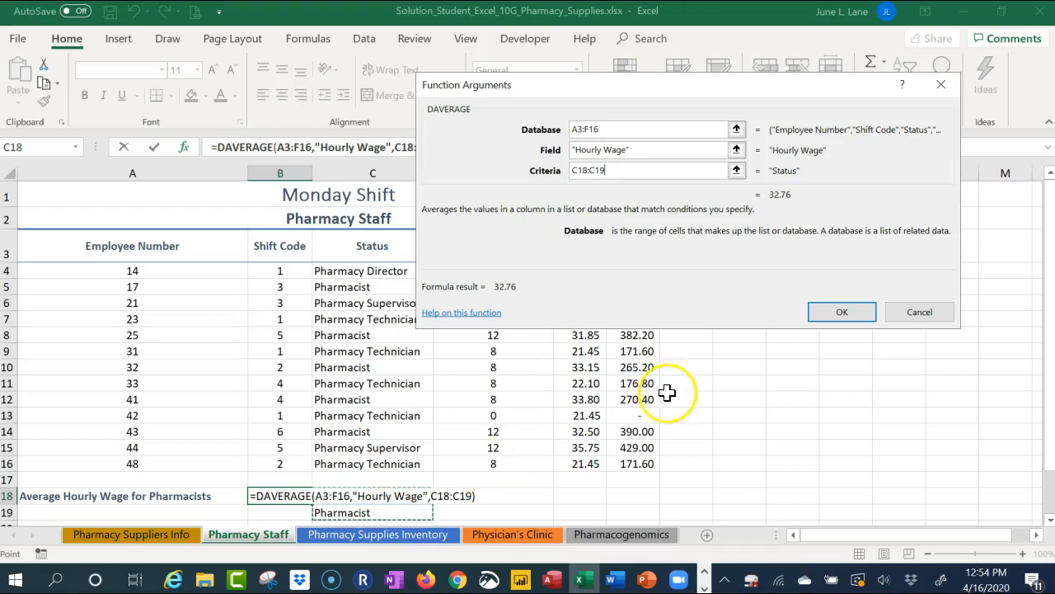
click(834, 313)
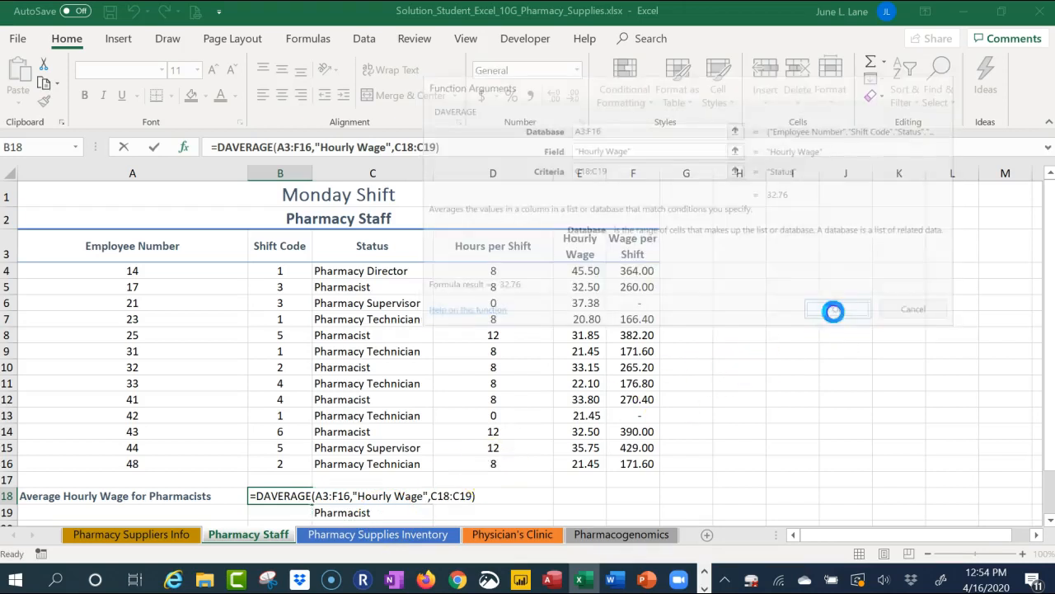
Step: Format the pharmacists' average hourly wage in cell B18 with the Accounting number format
click(302, 496)
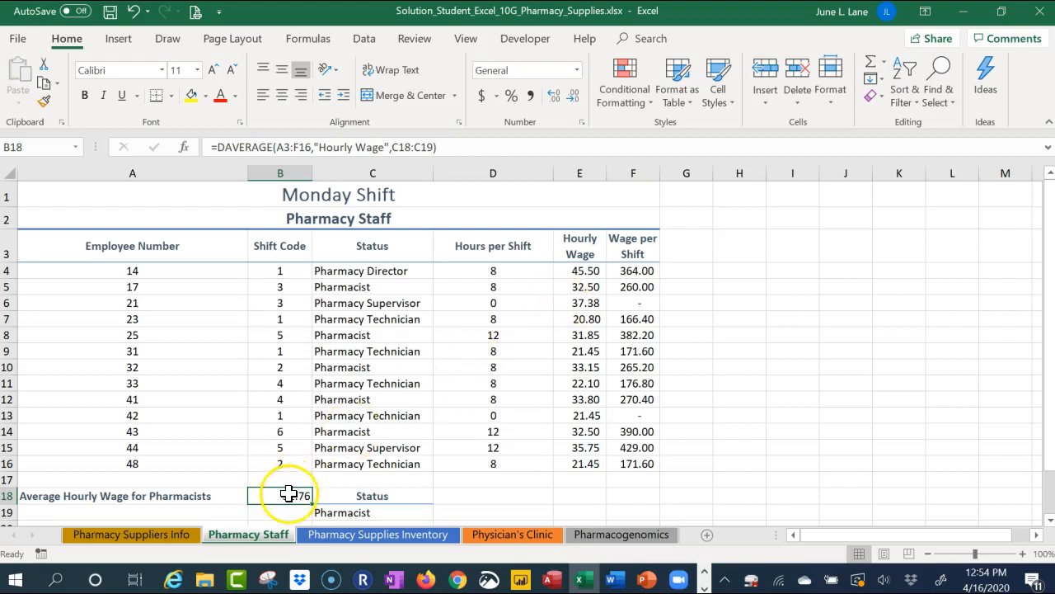
click(578, 73)
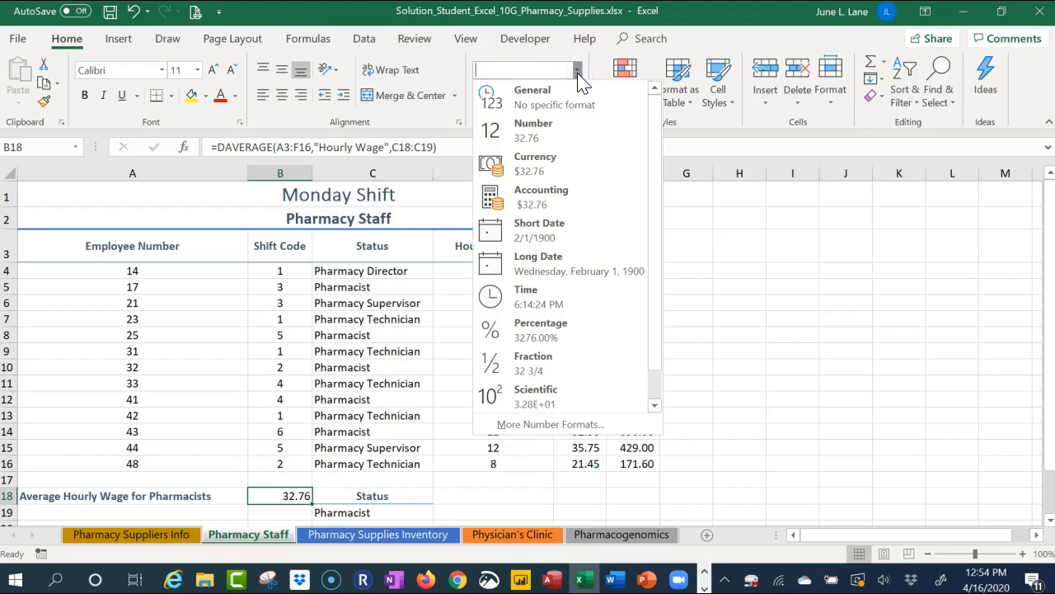
click(559, 196)
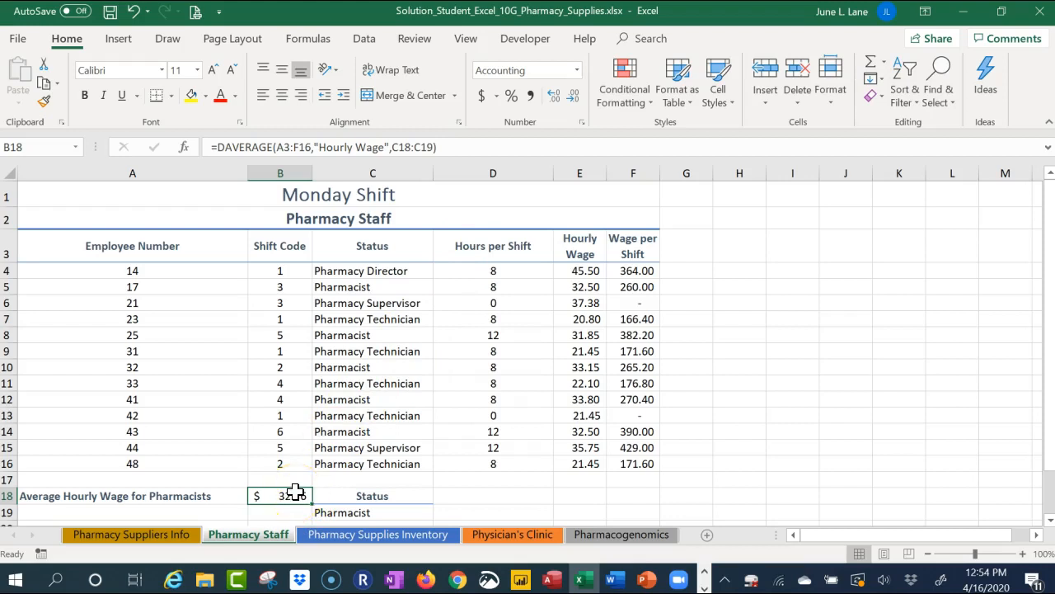
Step: Begin a DSUM formula in cell B21 for the technicians' wage per shift and bring up its function arguments
scroll(295, 493, down, 1)
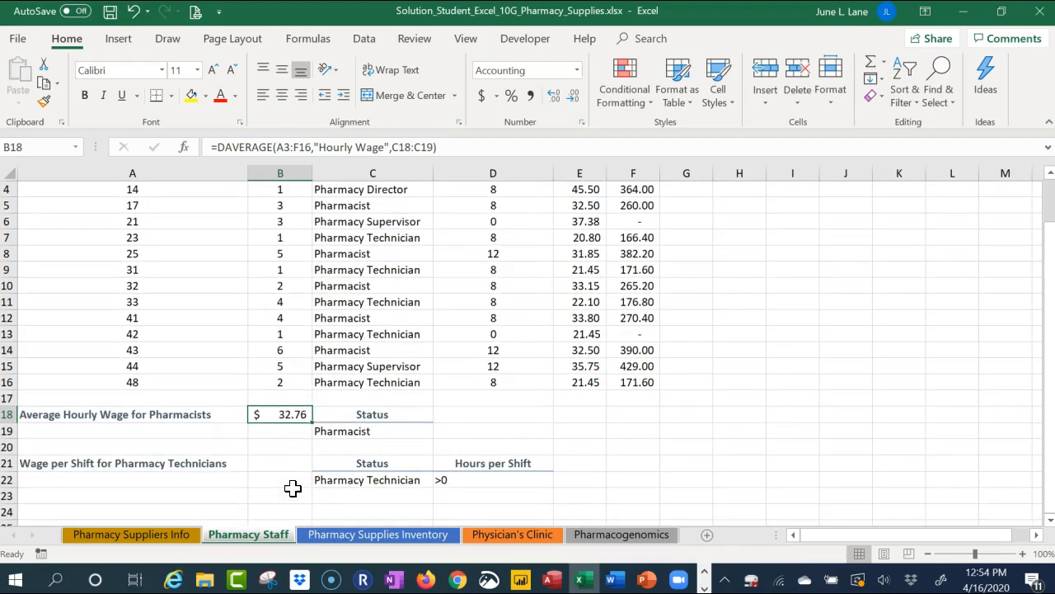
click(285, 468)
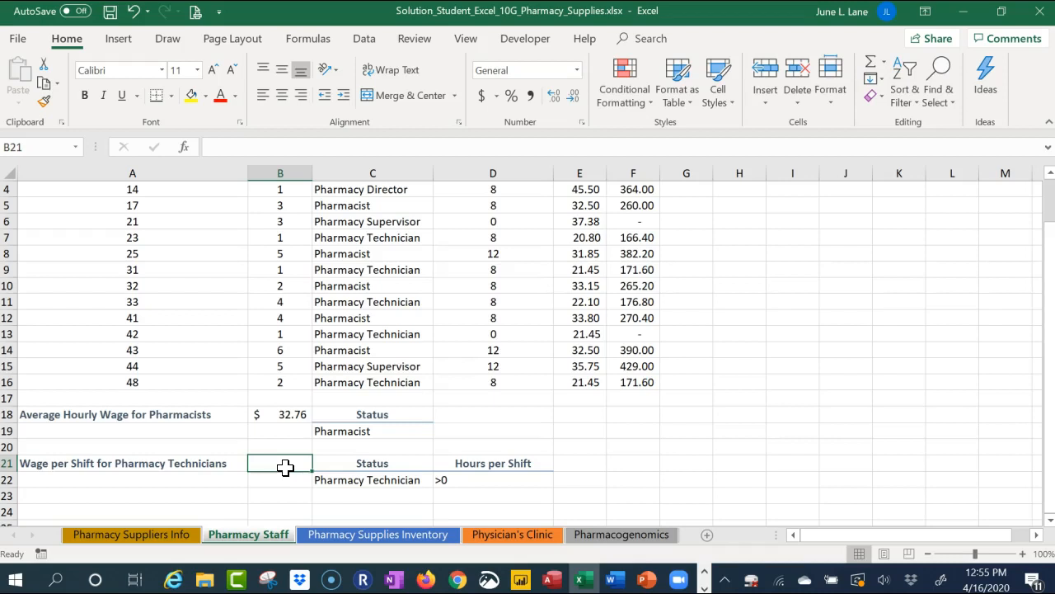
text(=ds)
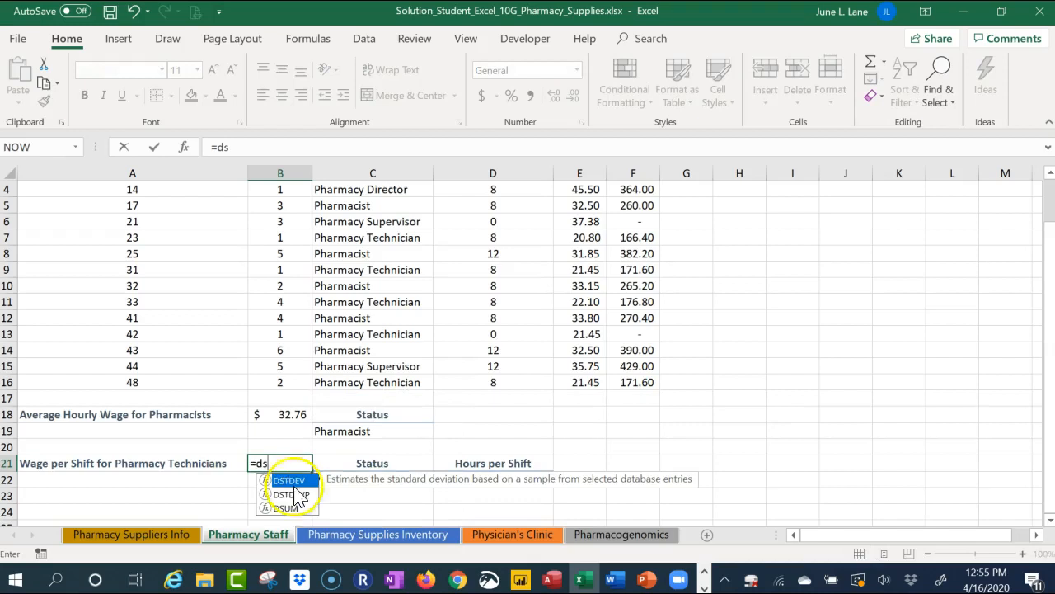
click(291, 494)
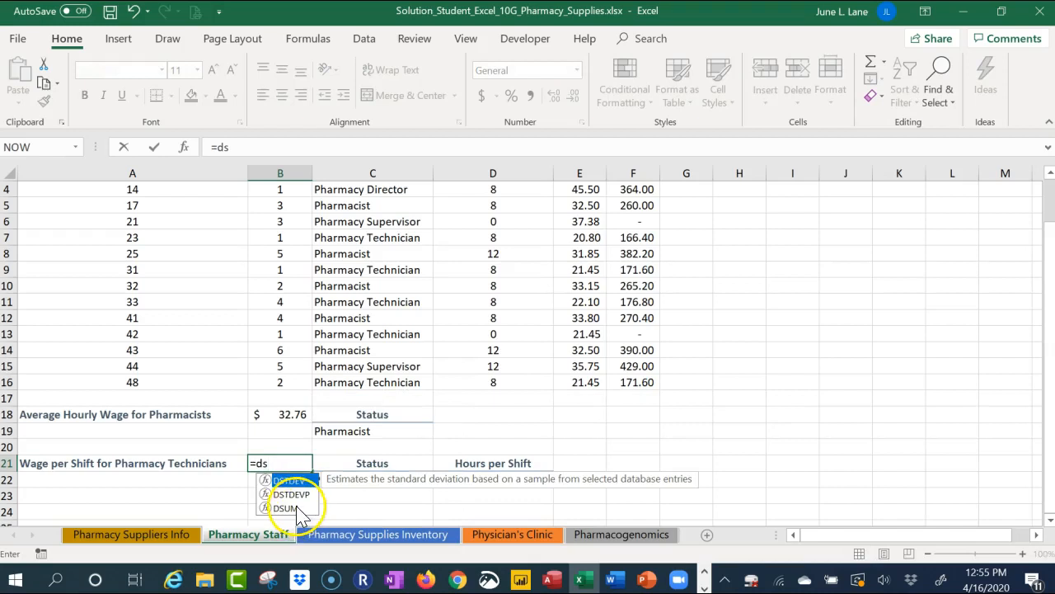
click(296, 508)
double_click(297, 508)
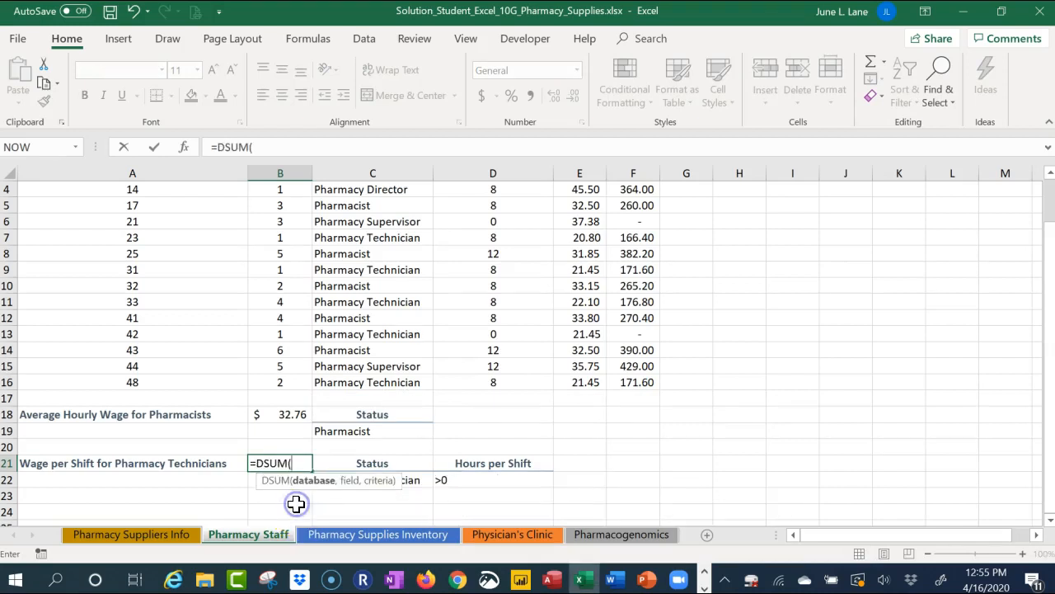
click(183, 147)
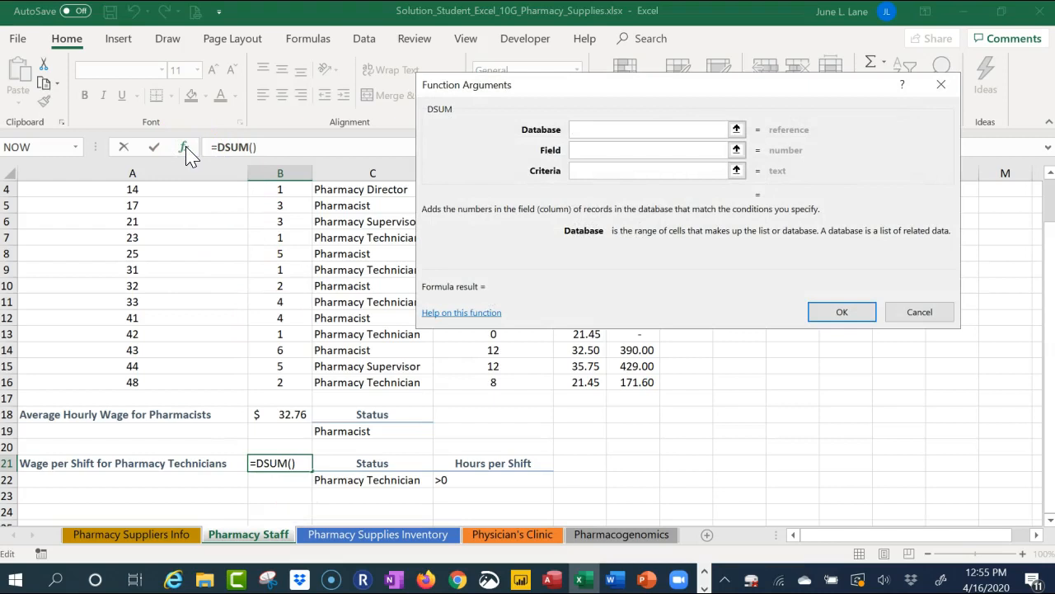
Step: Set the DSUM database argument to A3:F16 and its field argument to Wage per Shift
scroll(189, 229, up, 3)
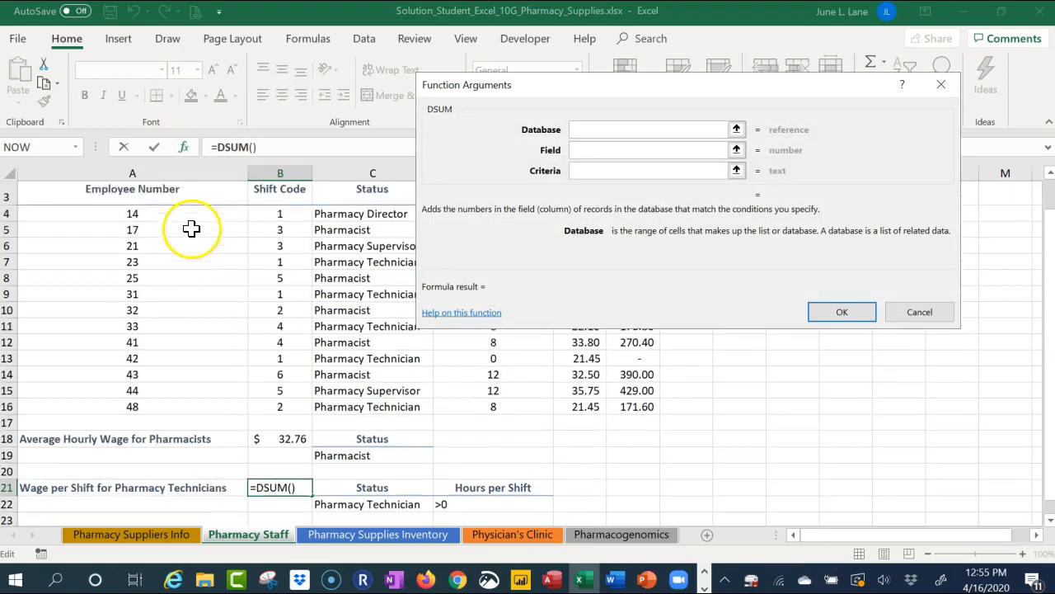
drag(189, 244, 618, 464)
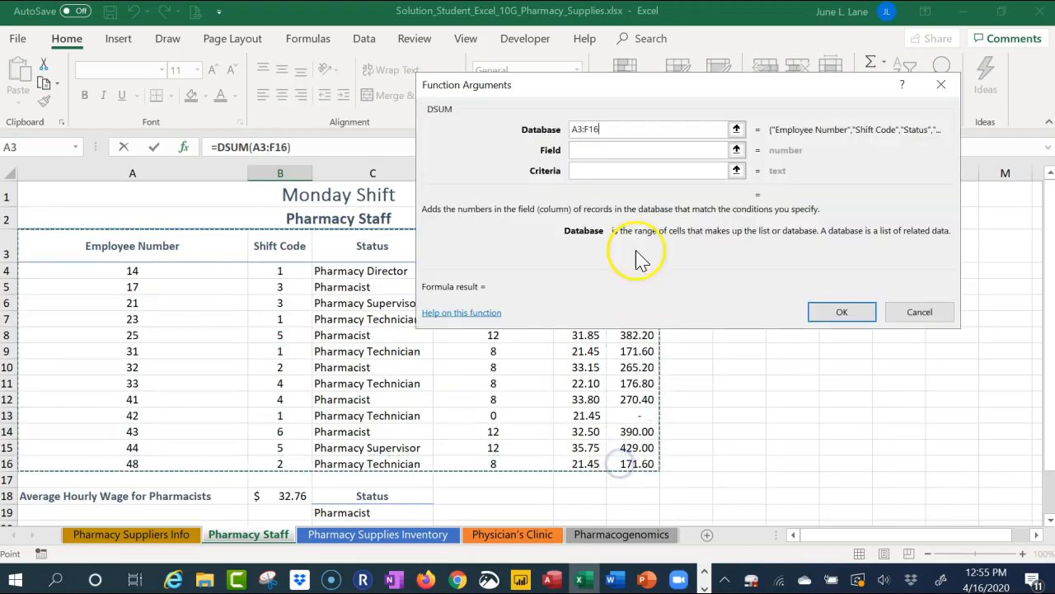
click(601, 149)
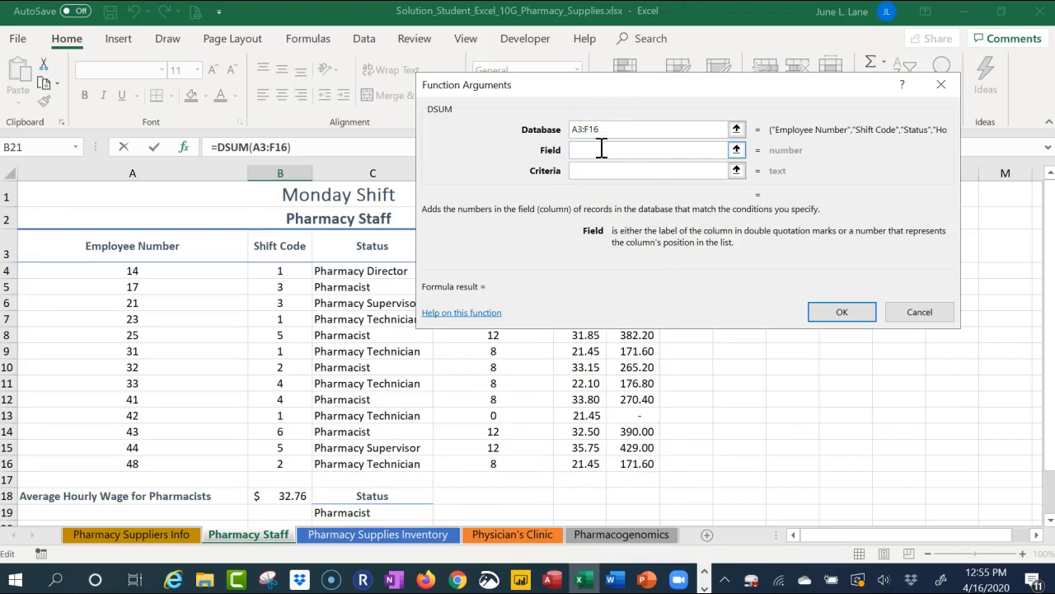
text(Wage per Shift)
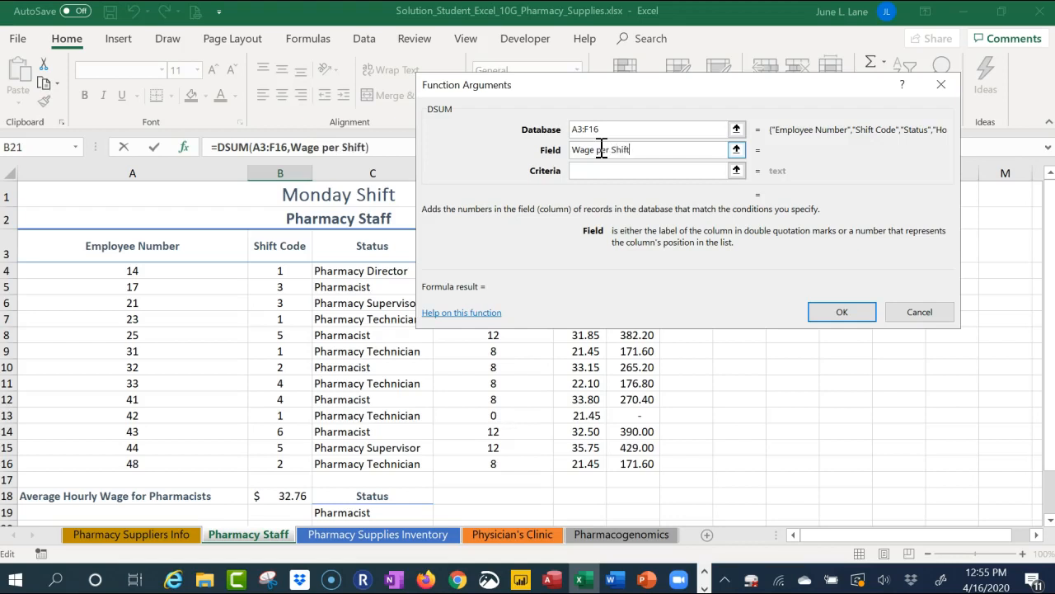
Step: Set the DSUM criteria argument to the Status and Hours per Shift conditions in C21:D22 and complete the formula
click(593, 171)
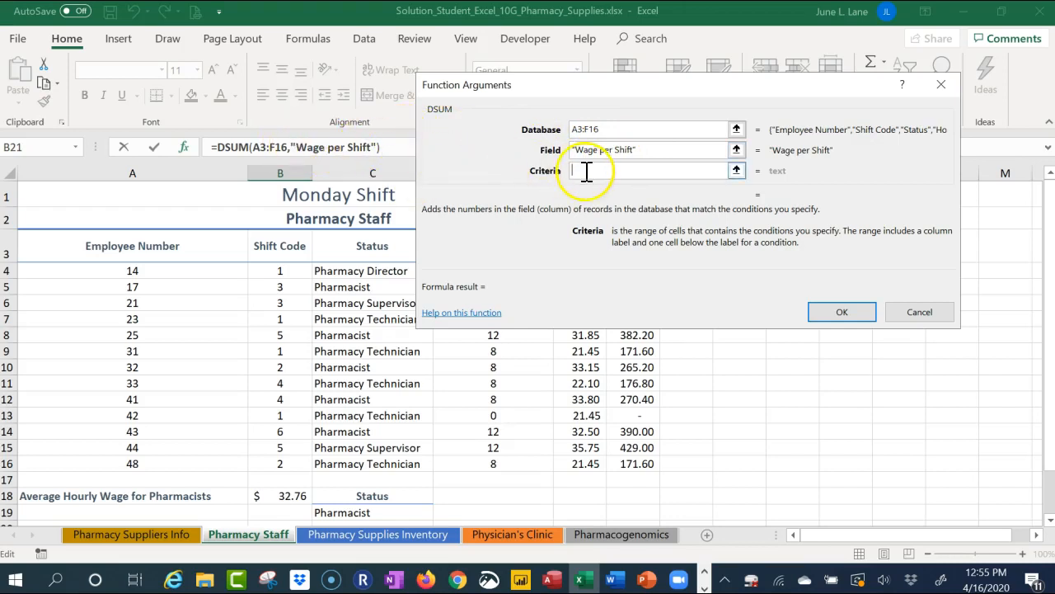
drag(633, 86, 697, 66)
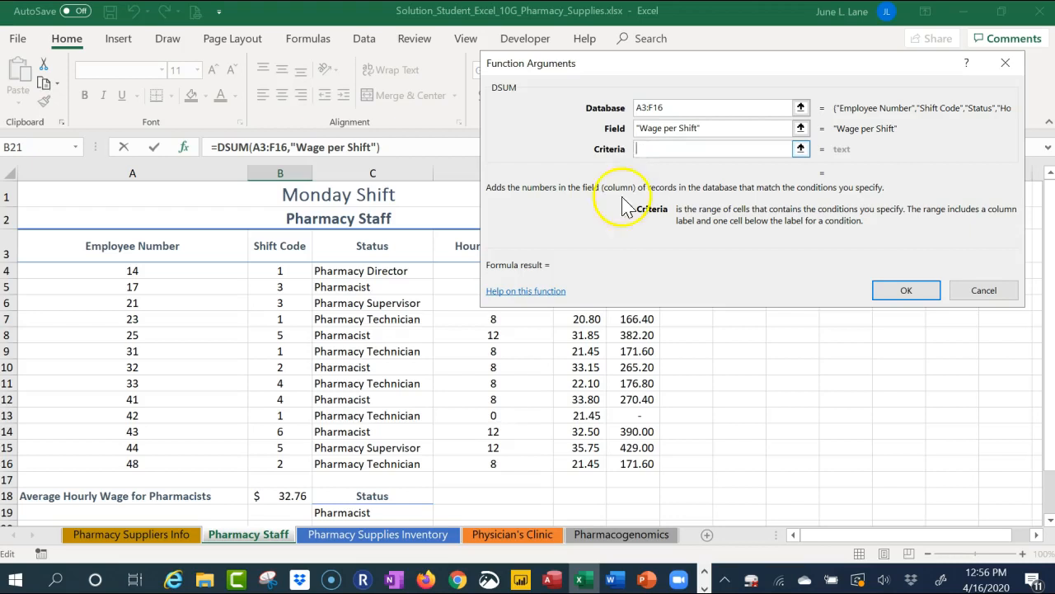
scroll(327, 470, down, 1)
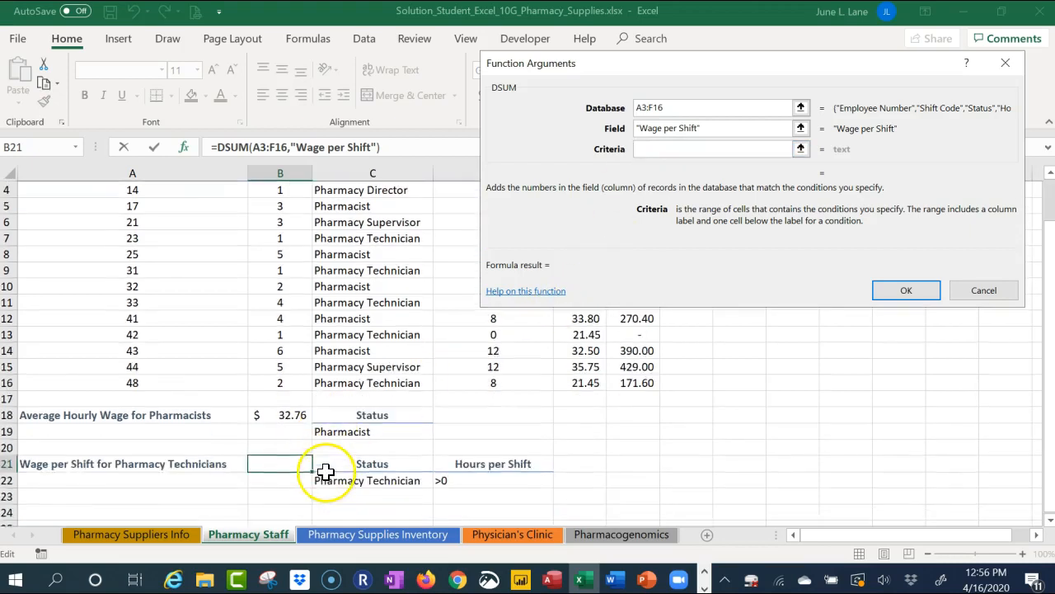
click(373, 465)
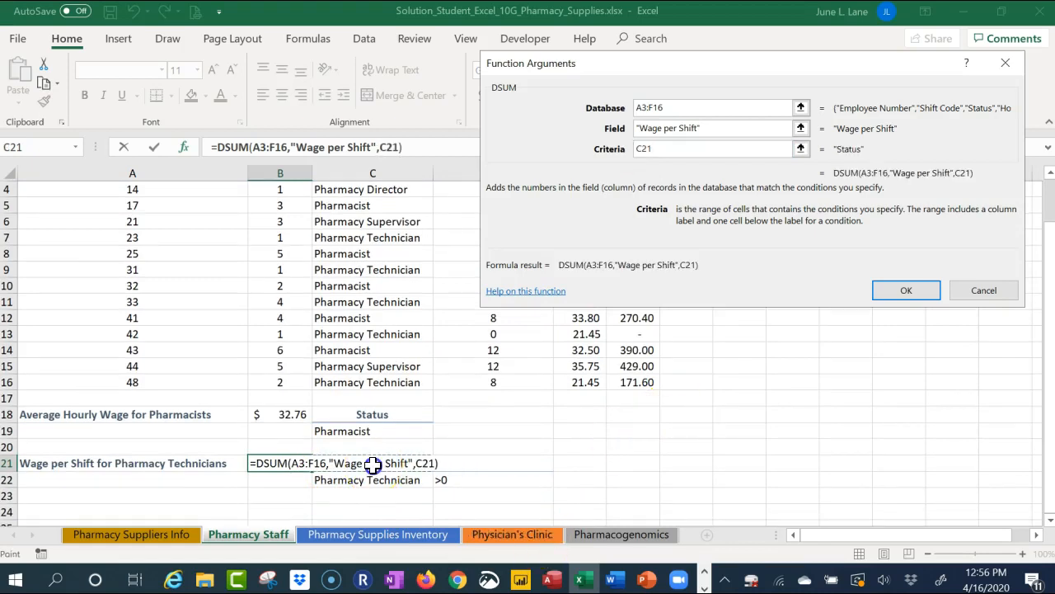
drag(373, 464, 446, 470)
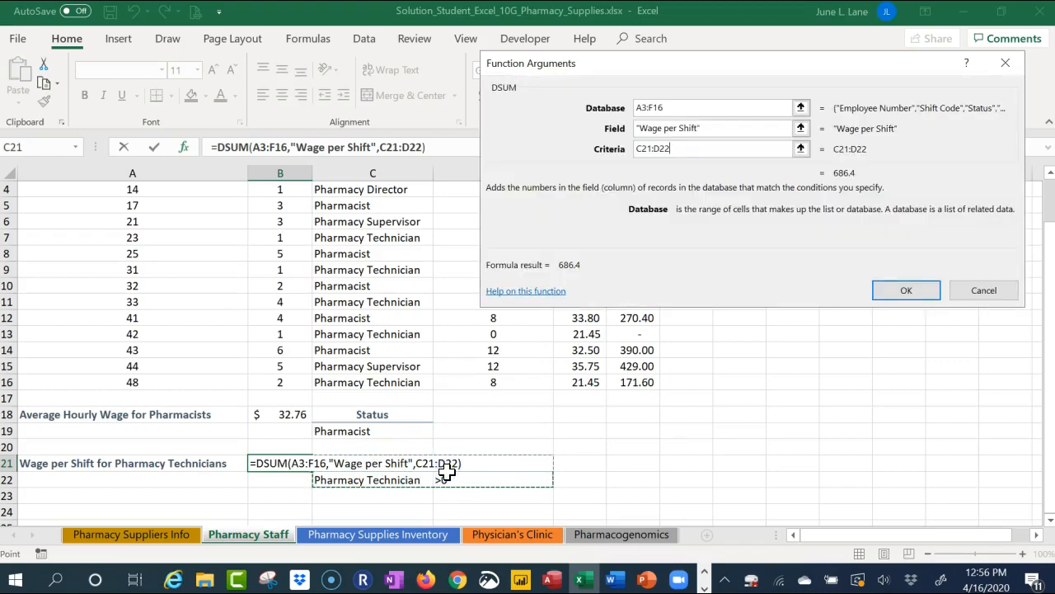
click(907, 292)
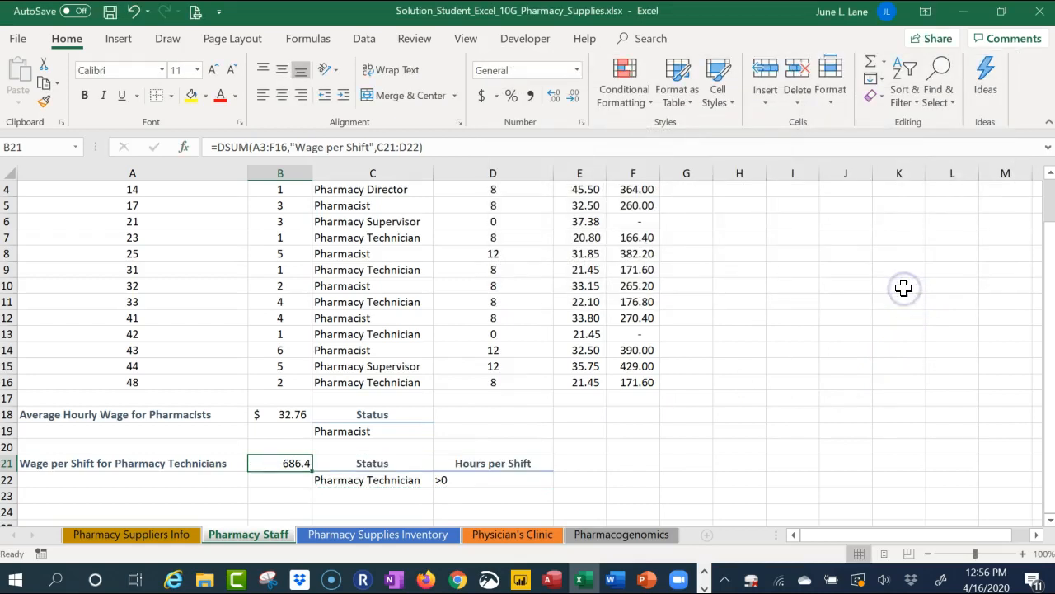
Step: Format the pharmacy technicians' wage per shift in cell B21 with the Accounting number format
scroll(808, 365, up, 1)
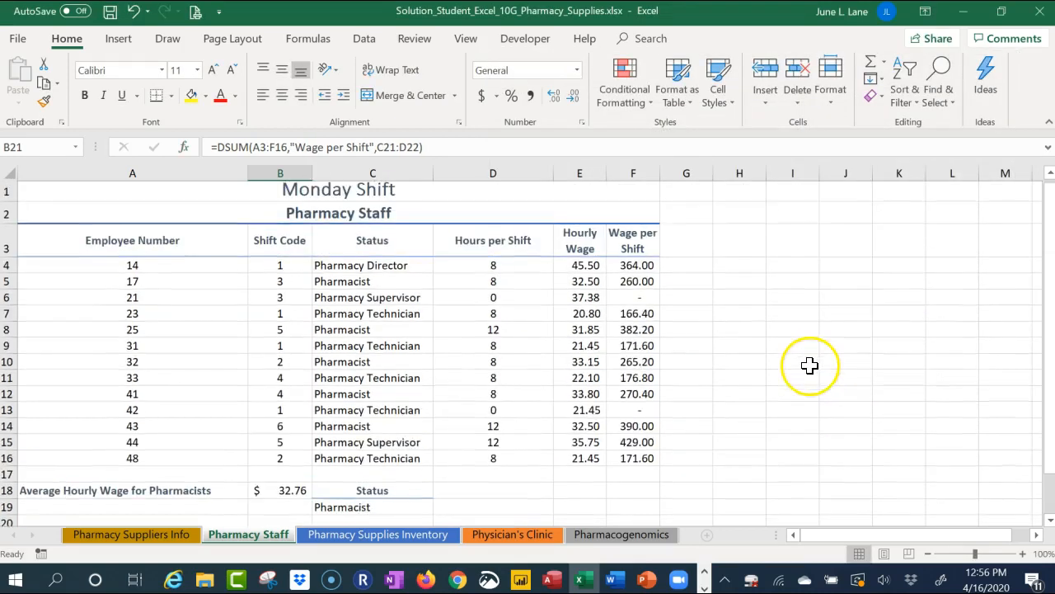
scroll(799, 367, down, 1)
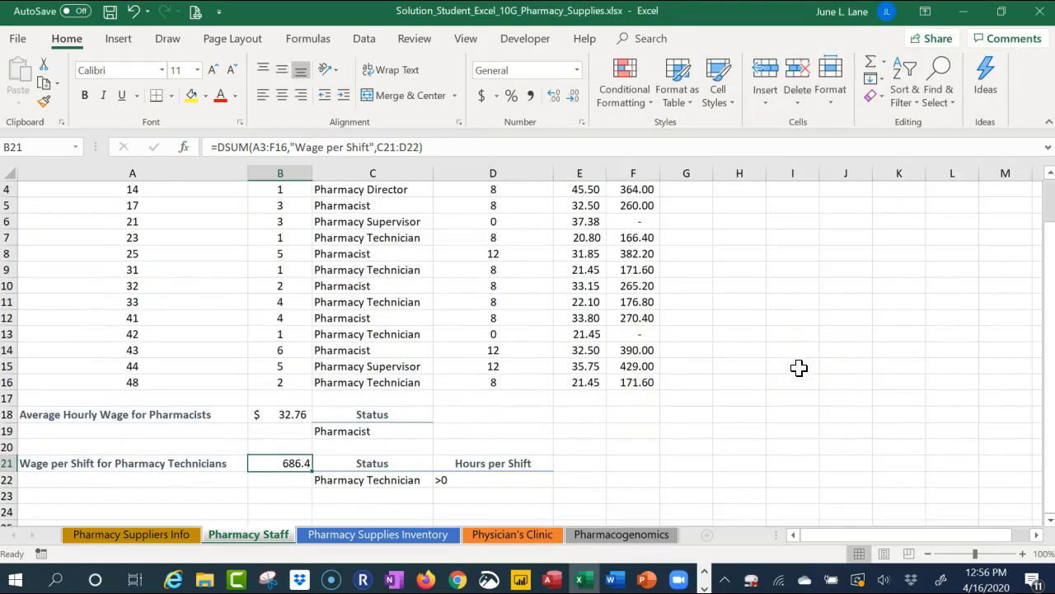
scroll(799, 366, up, 1)
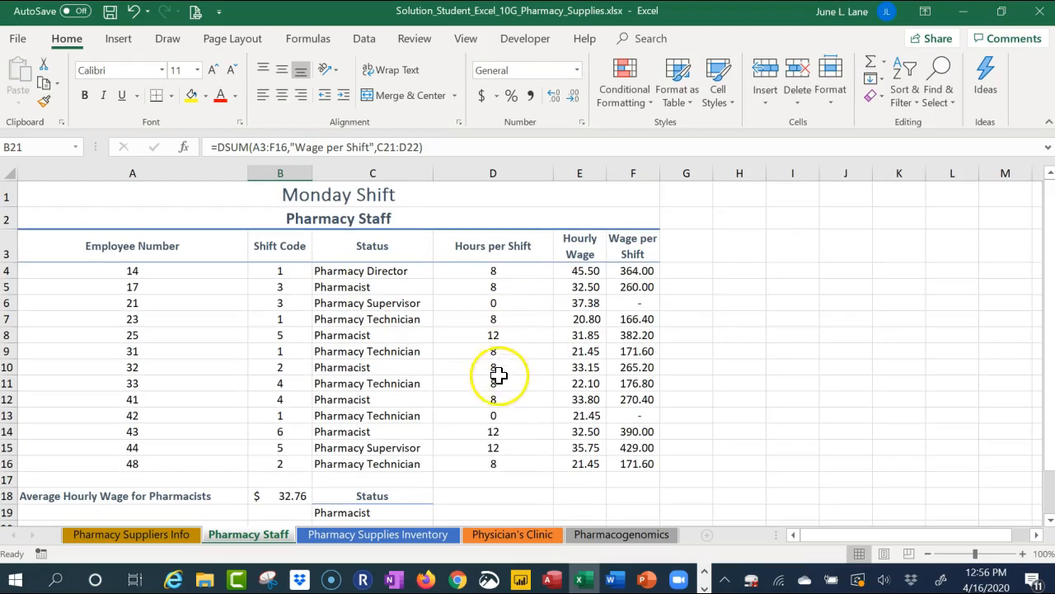
scroll(497, 372, down, 1)
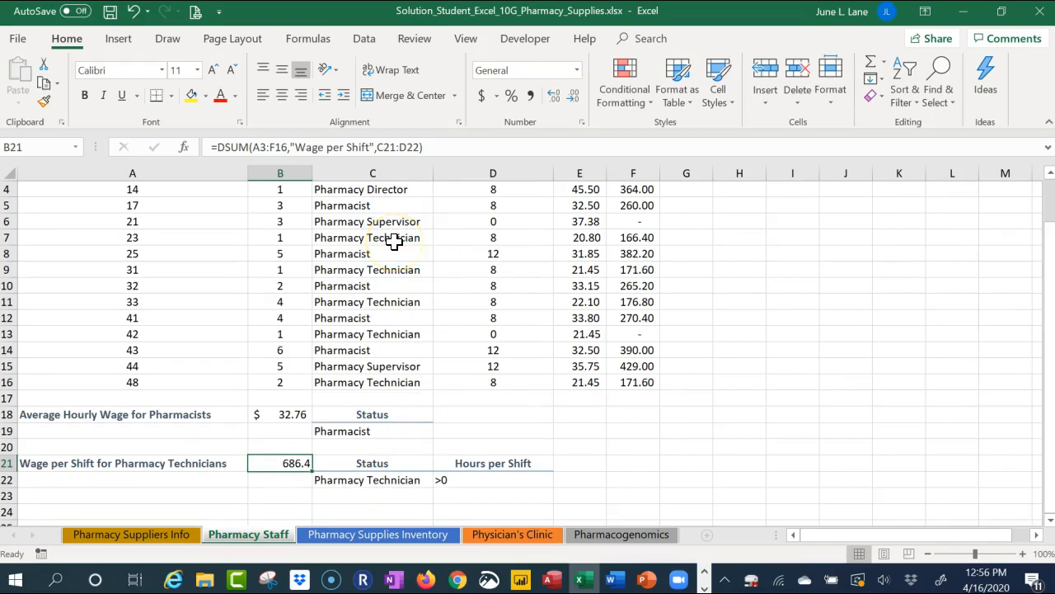
scroll(396, 240, up, 1)
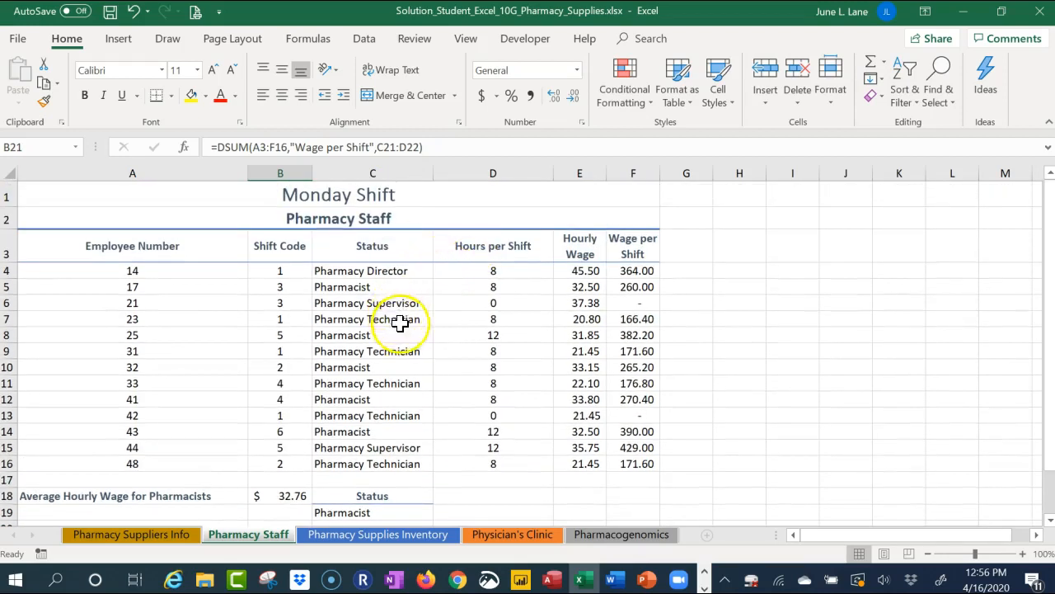
scroll(400, 356, down, 2)
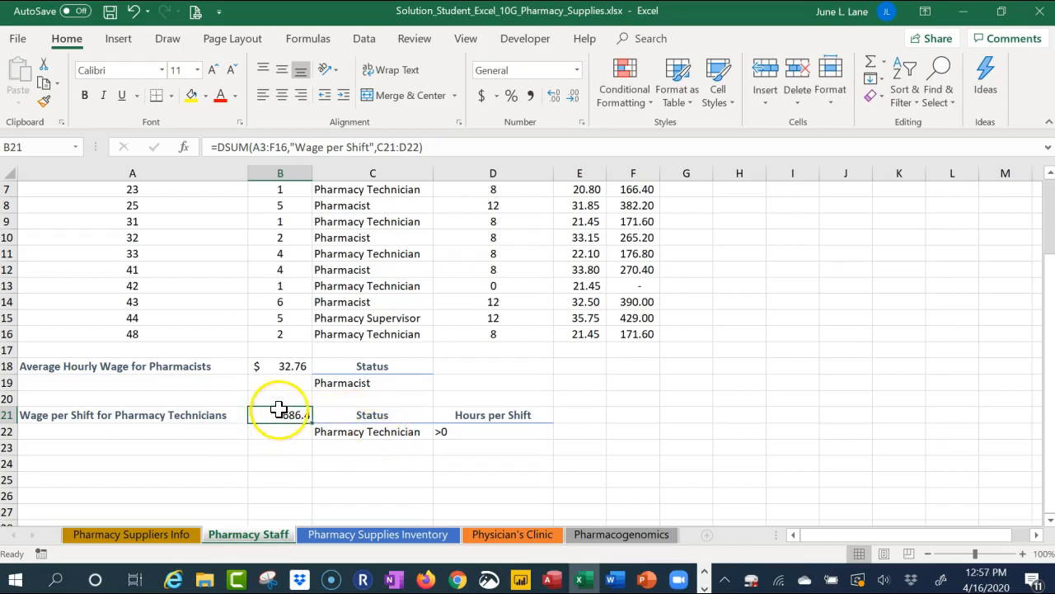
click(577, 72)
click(544, 192)
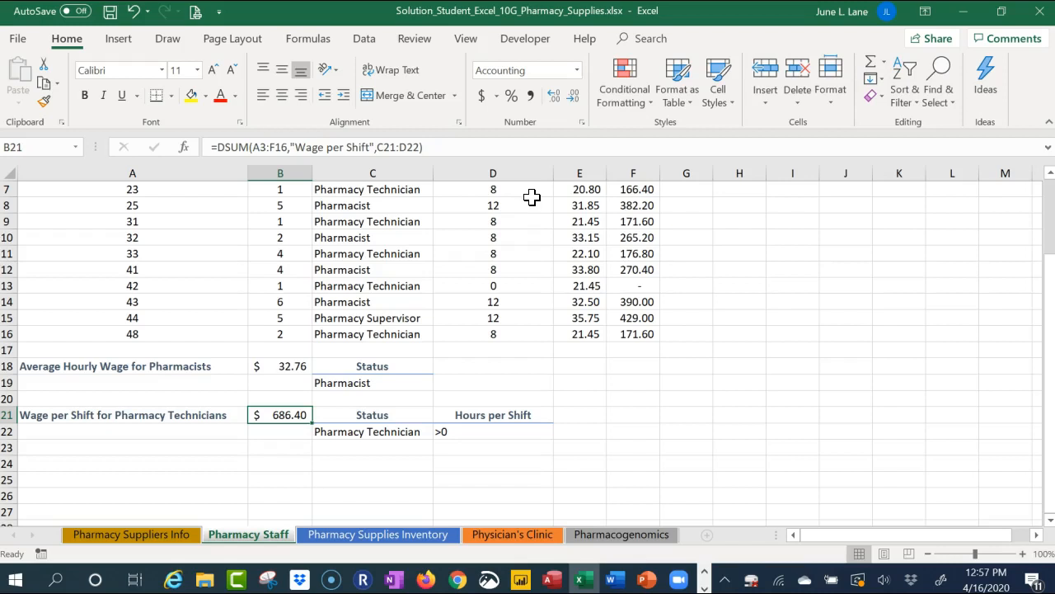
Step: Enter the label "Maximum Pharmacist Hourly Wage" in cell E18
click(588, 372)
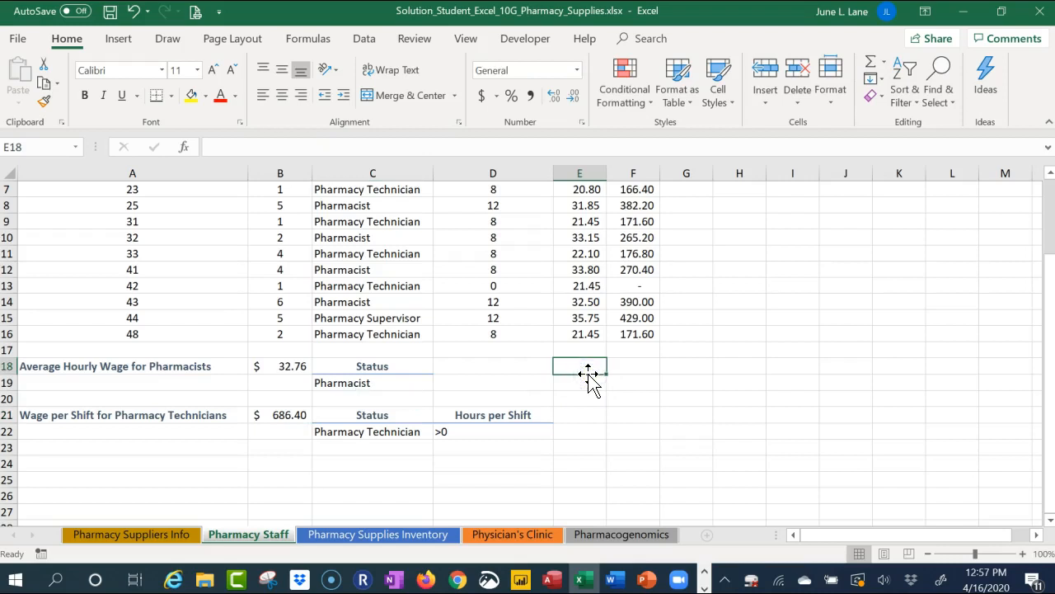
text(M)
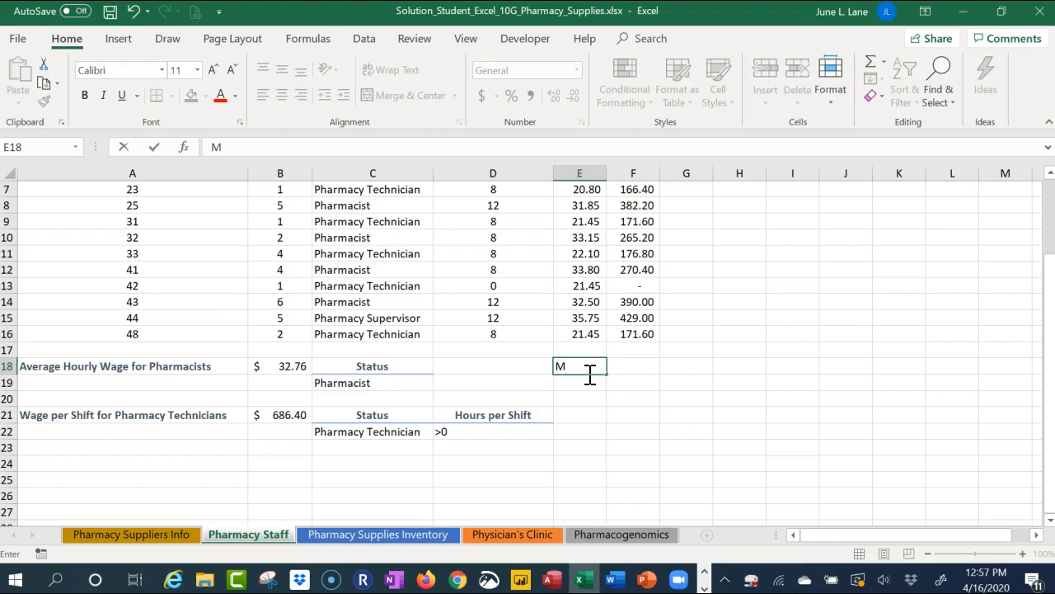
text(aximum Pharmaci)
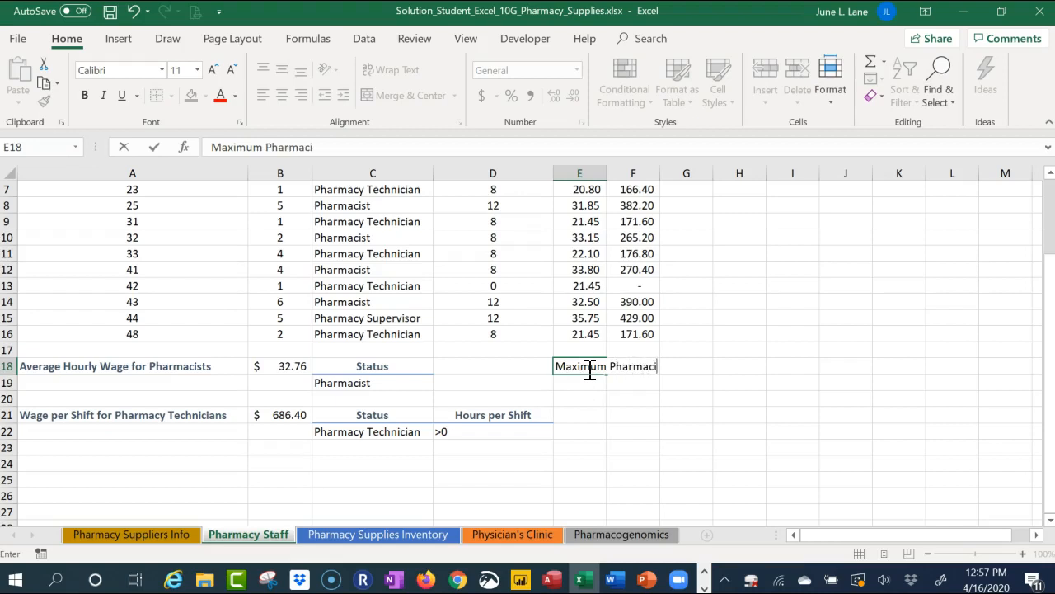
text(st Hourly Wage)
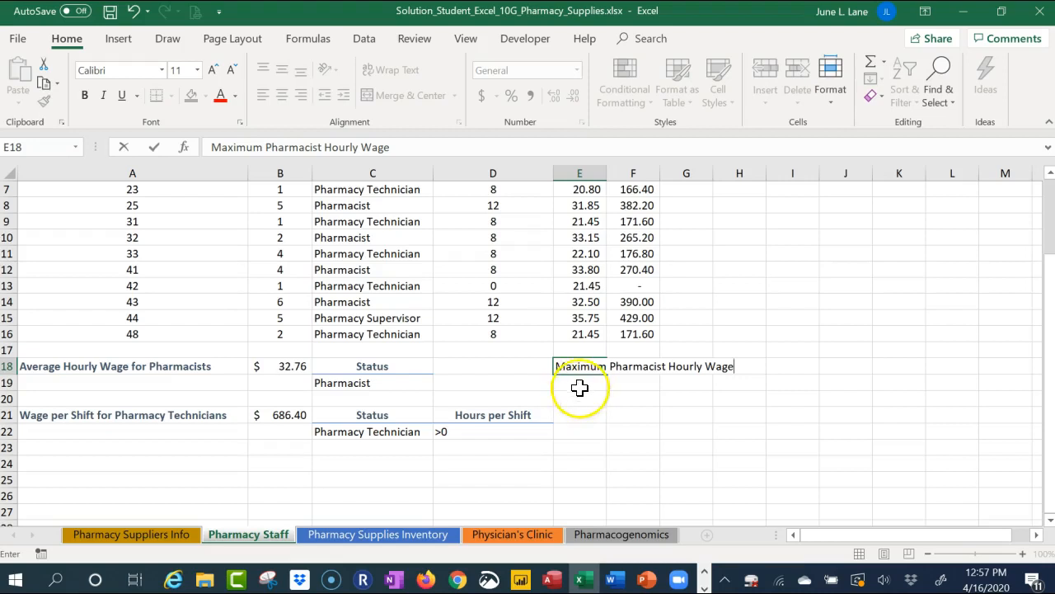
click(579, 384)
Step: Copy the Status heading format from cell C18 to the maximum wage label in E18 and widen column E to fit its words
click(415, 367)
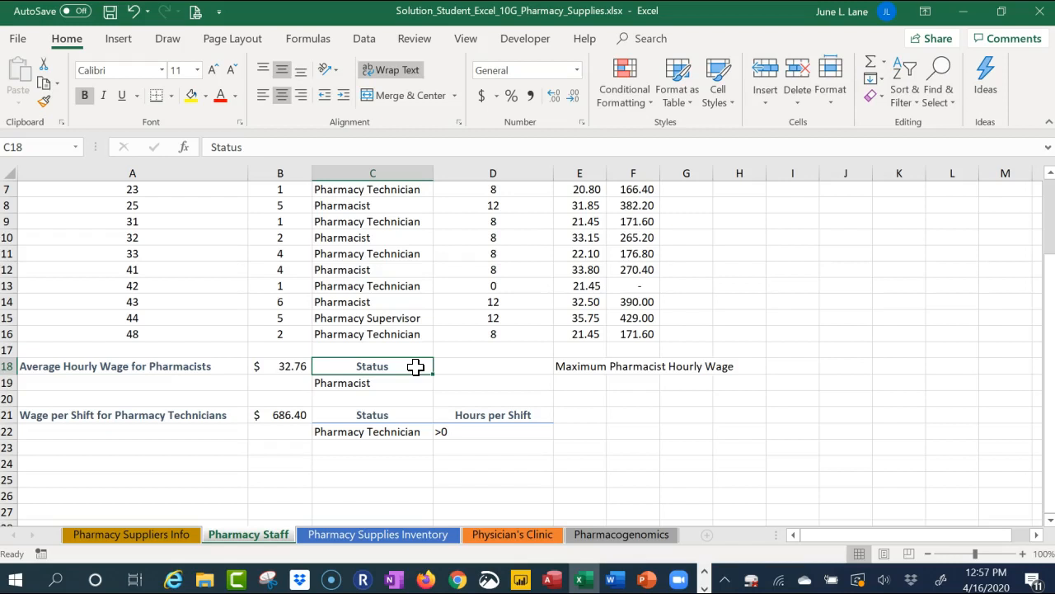
click(43, 102)
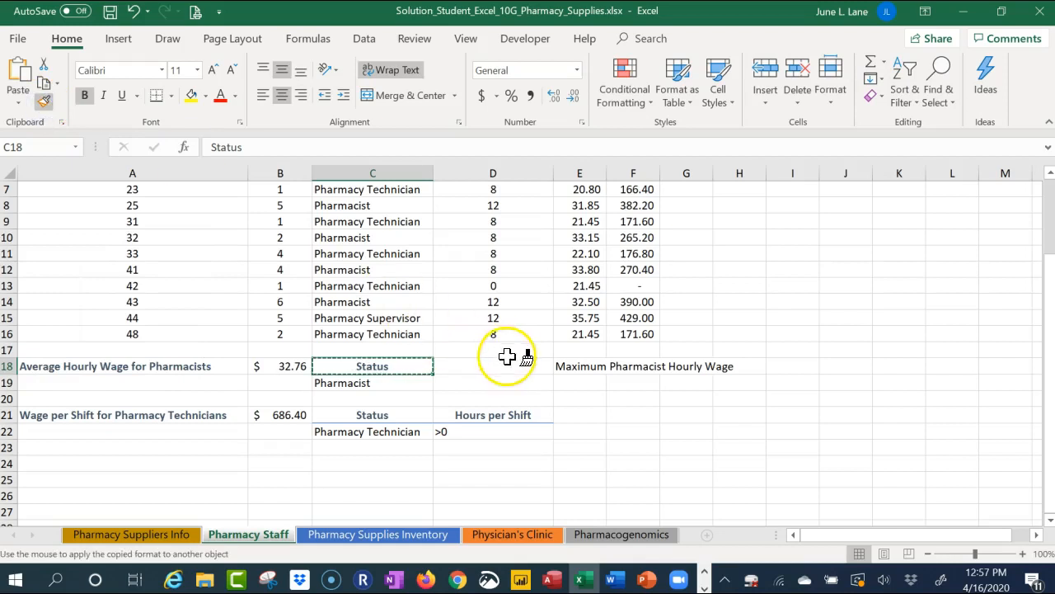
click(574, 365)
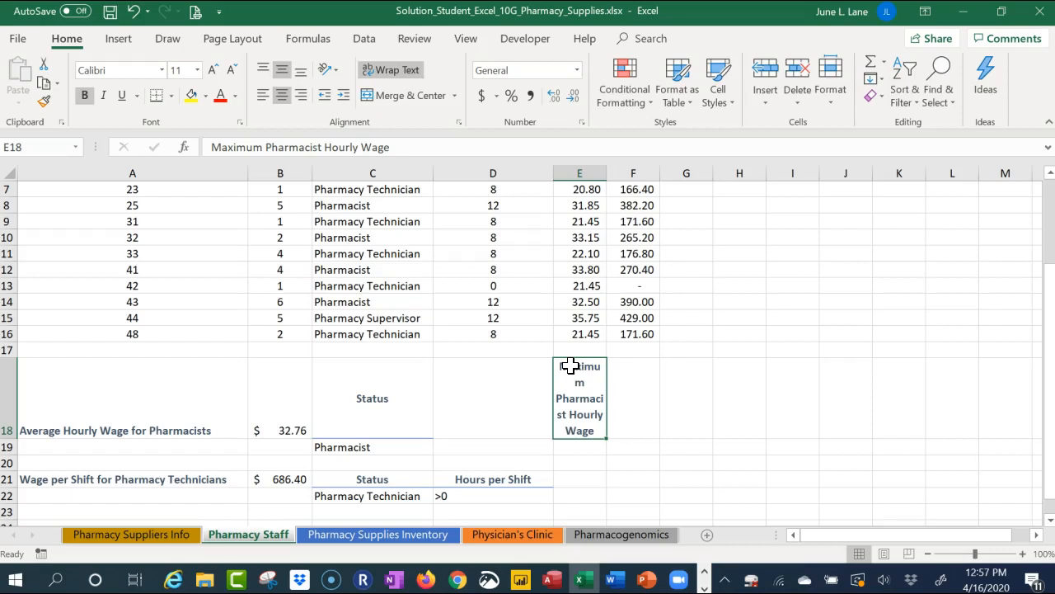
drag(606, 177, 606, 177)
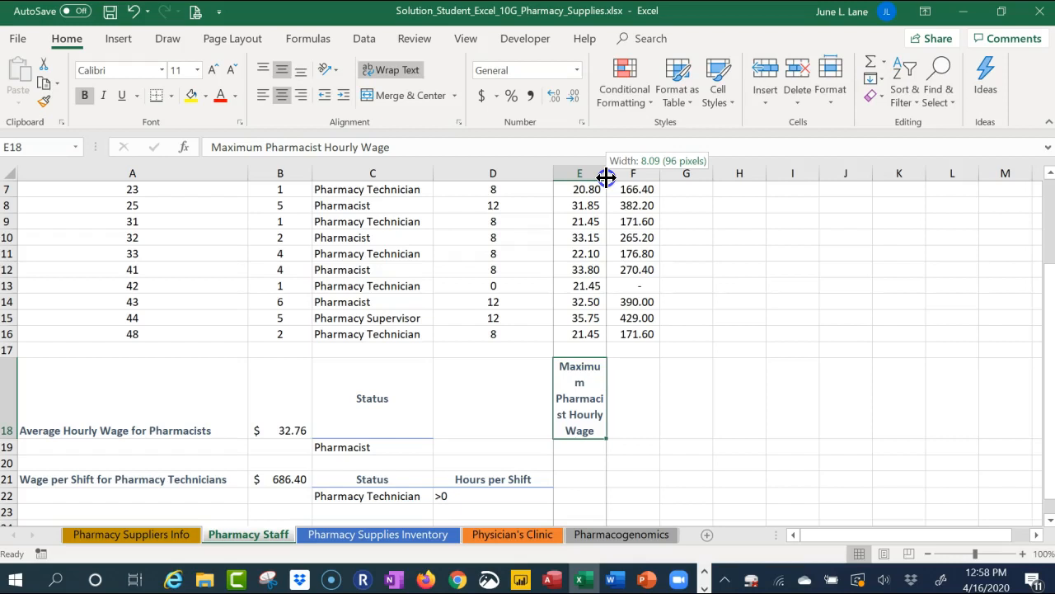
drag(606, 178, 618, 177)
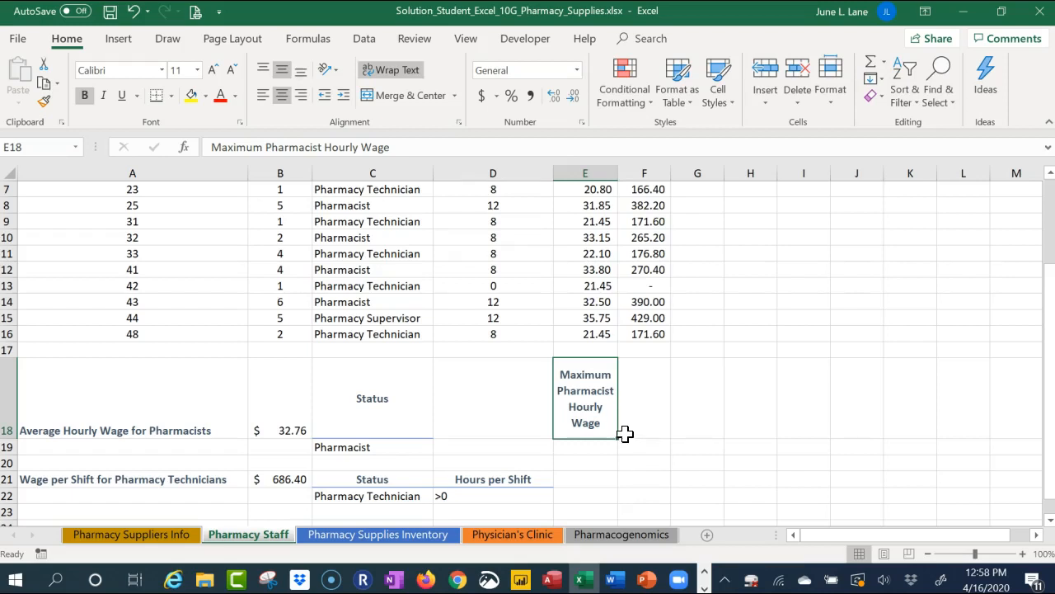
Step: Turn off text wrapping for the label in E18 and align it left and vertically centred
click(404, 76)
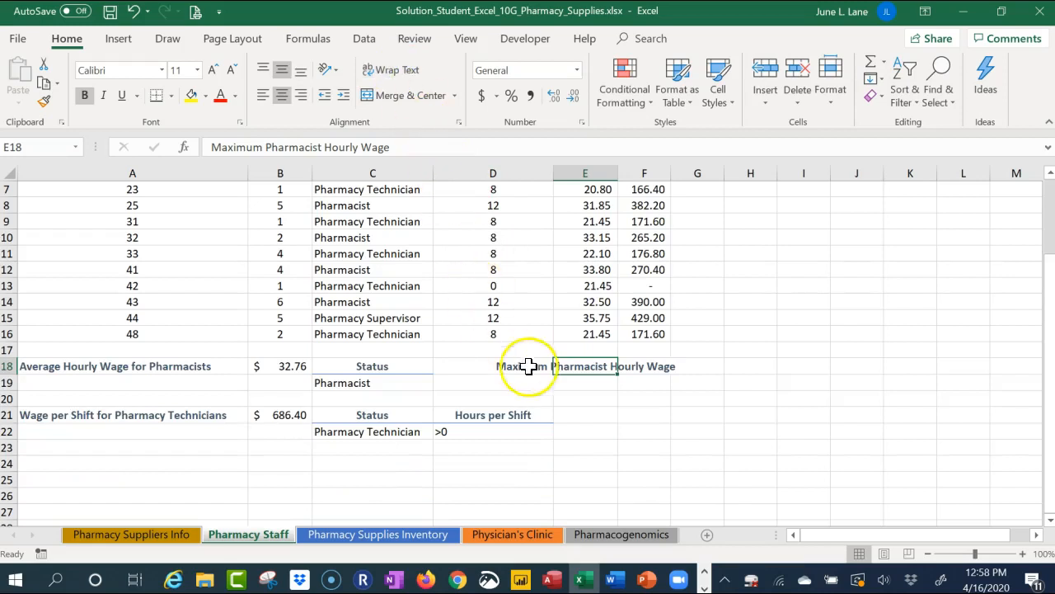
click(581, 368)
click(548, 371)
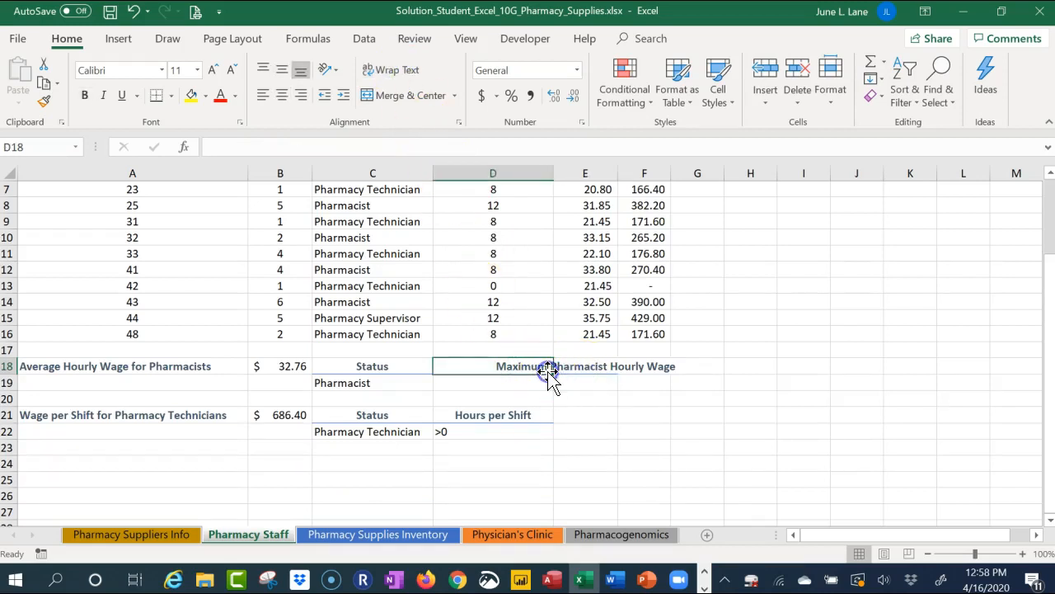
click(595, 369)
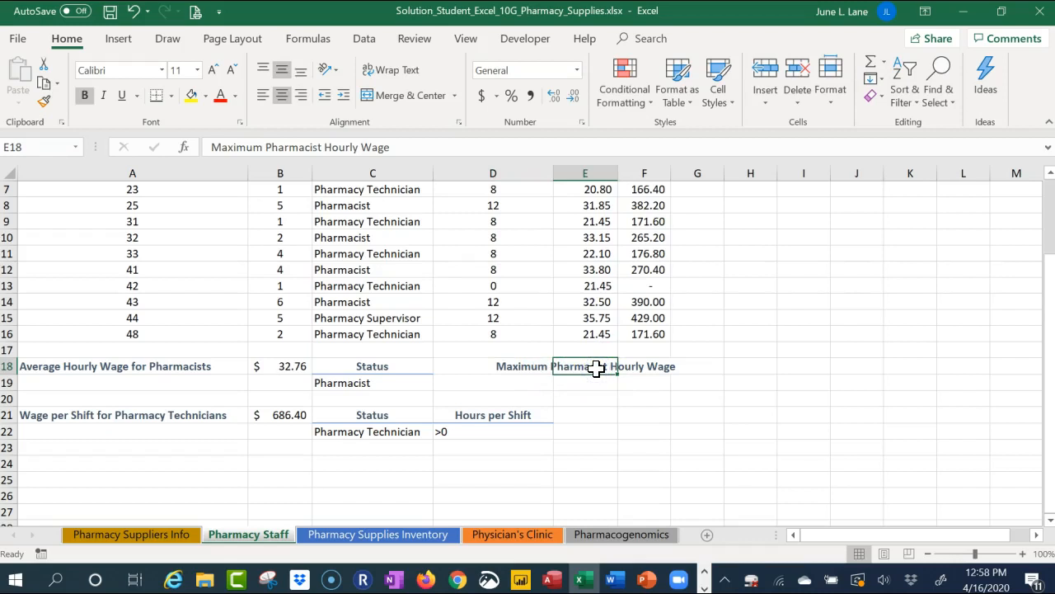
click(617, 173)
click(262, 69)
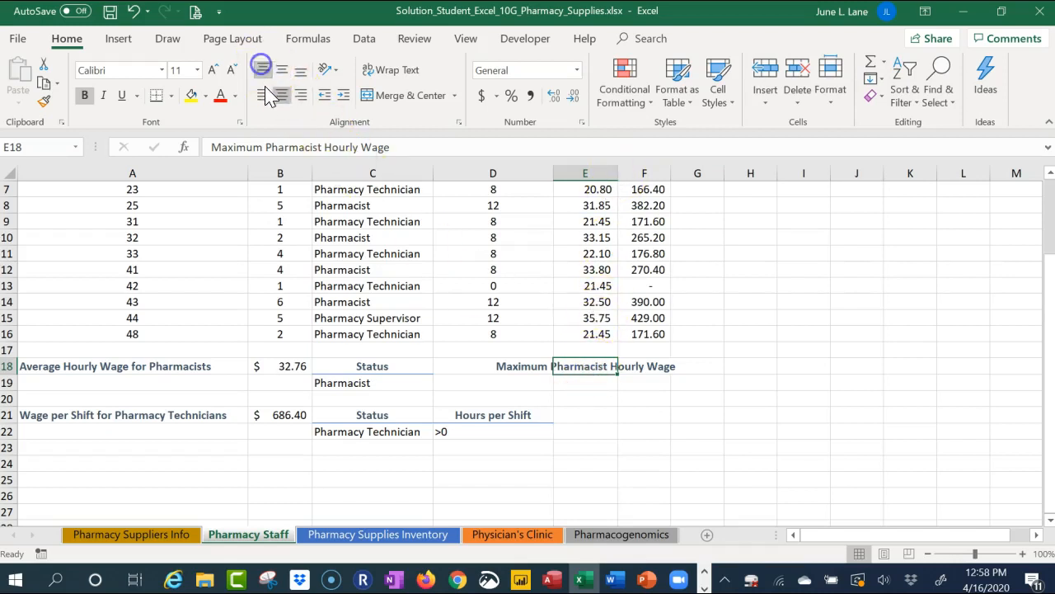
click(262, 94)
click(282, 69)
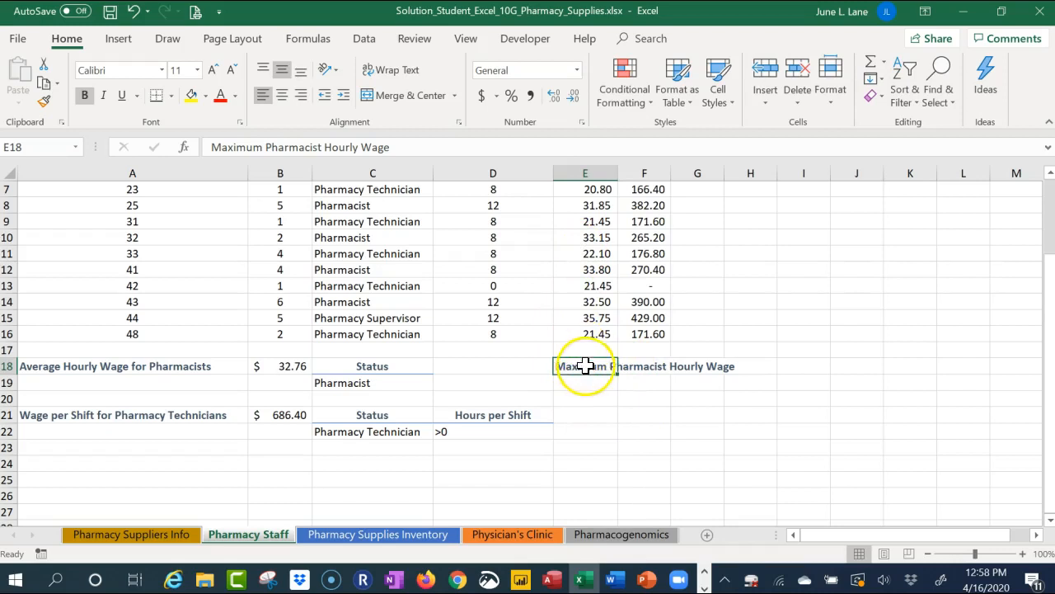
Step: Narrow column E so it just holds the hourly wage figures
drag(617, 170, 600, 169)
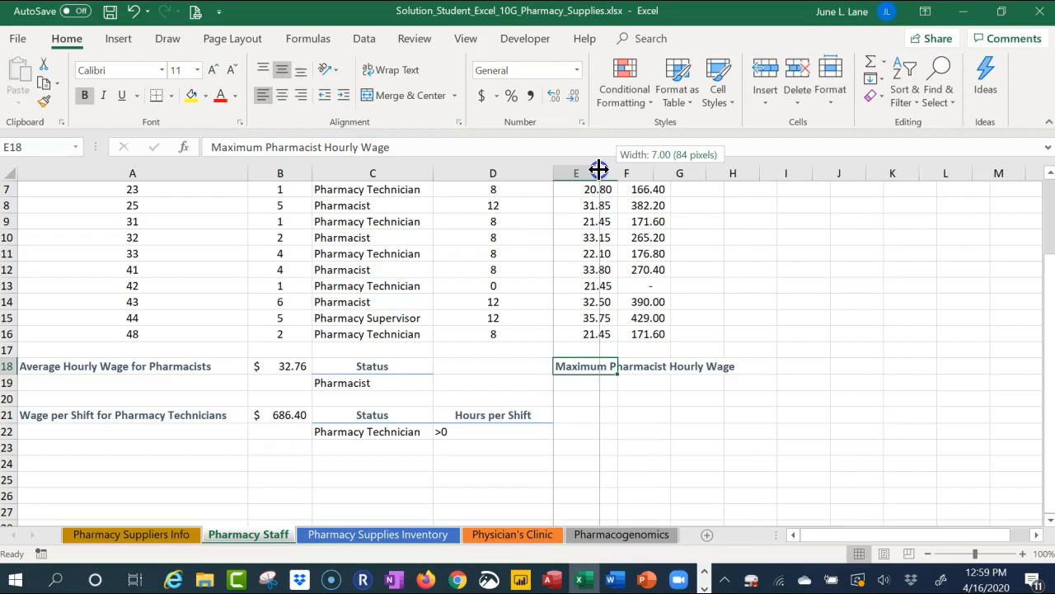
drag(600, 169, 593, 170)
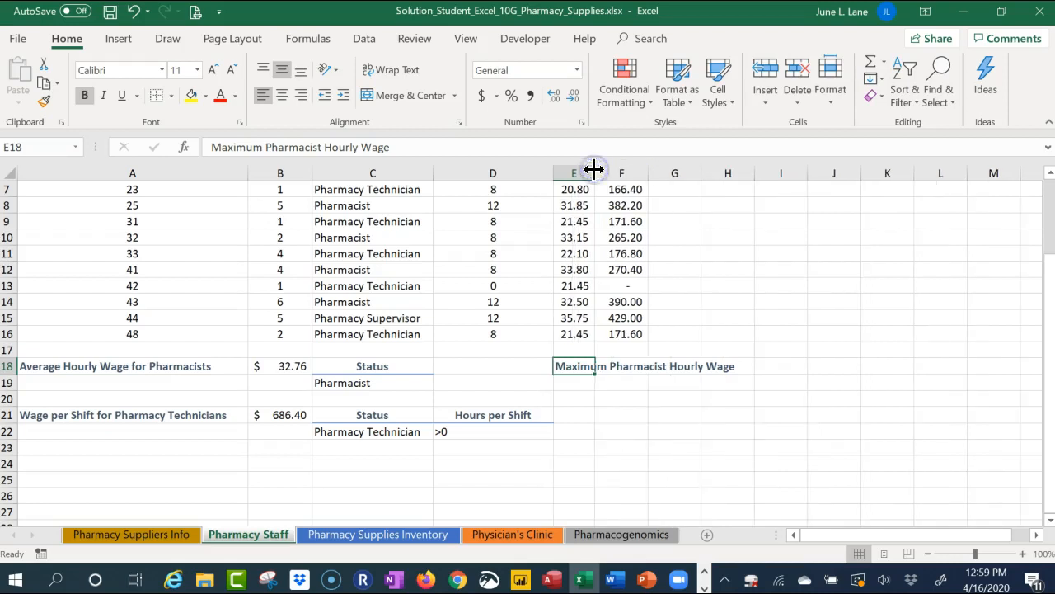
click(575, 416)
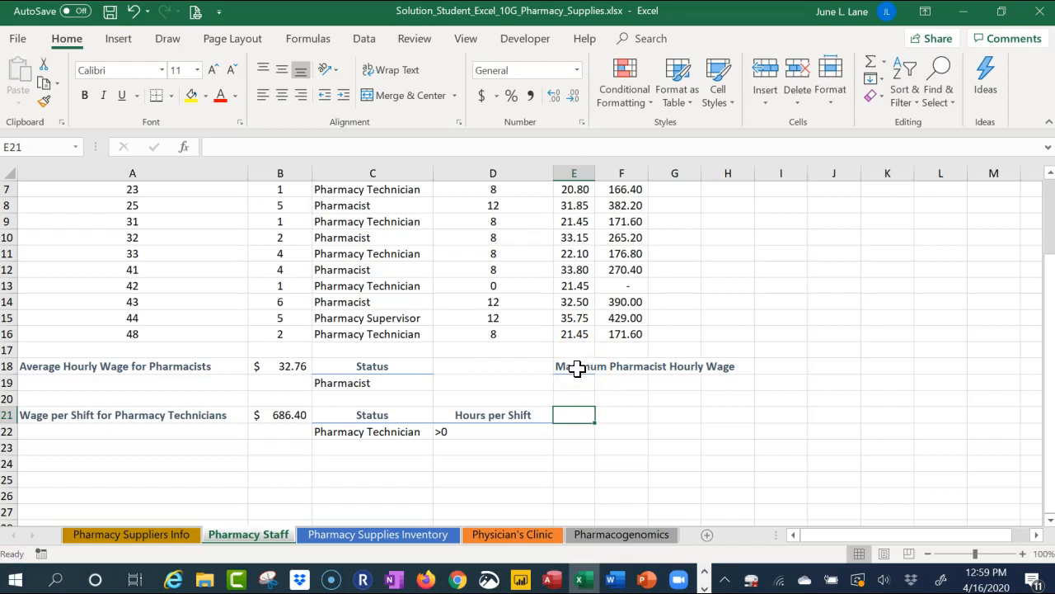
Step: Reapply the C18 Status heading format to E18 and widen column E until the wrapped label shows whole words
click(382, 363)
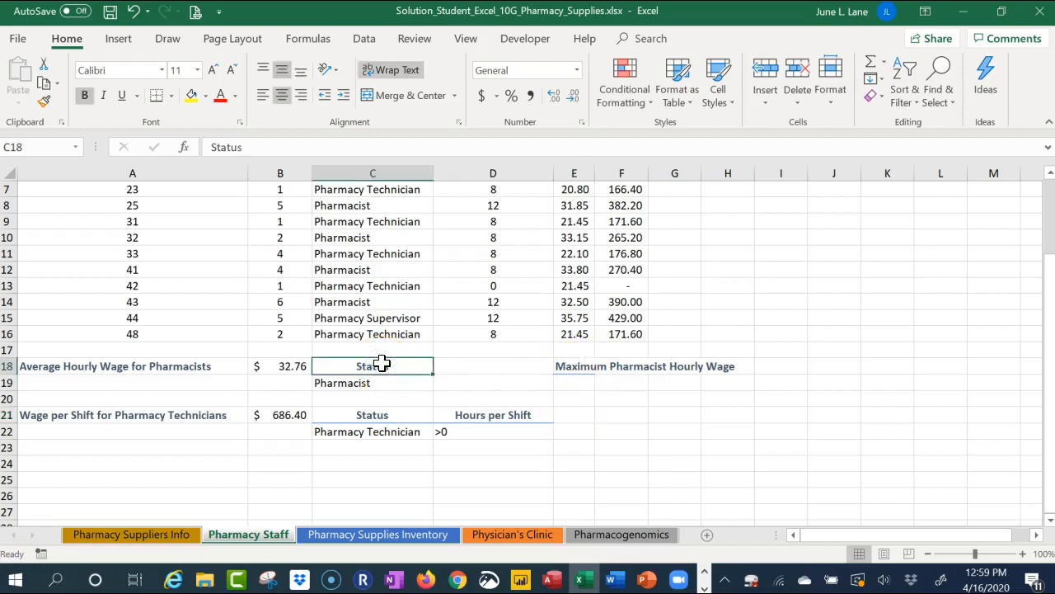
click(44, 102)
click(566, 364)
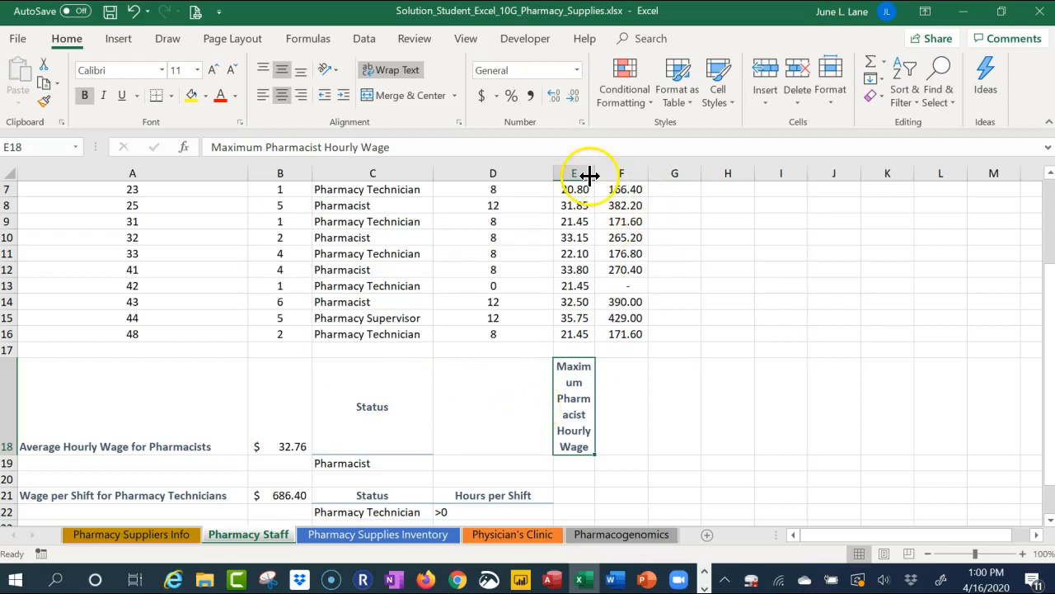
drag(595, 174, 595, 174)
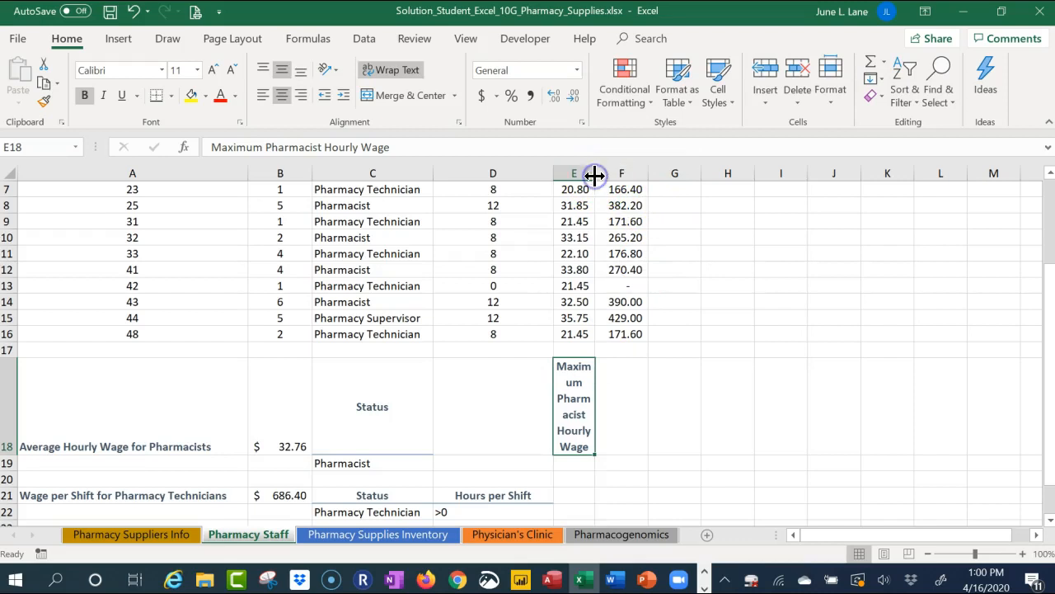
click(633, 420)
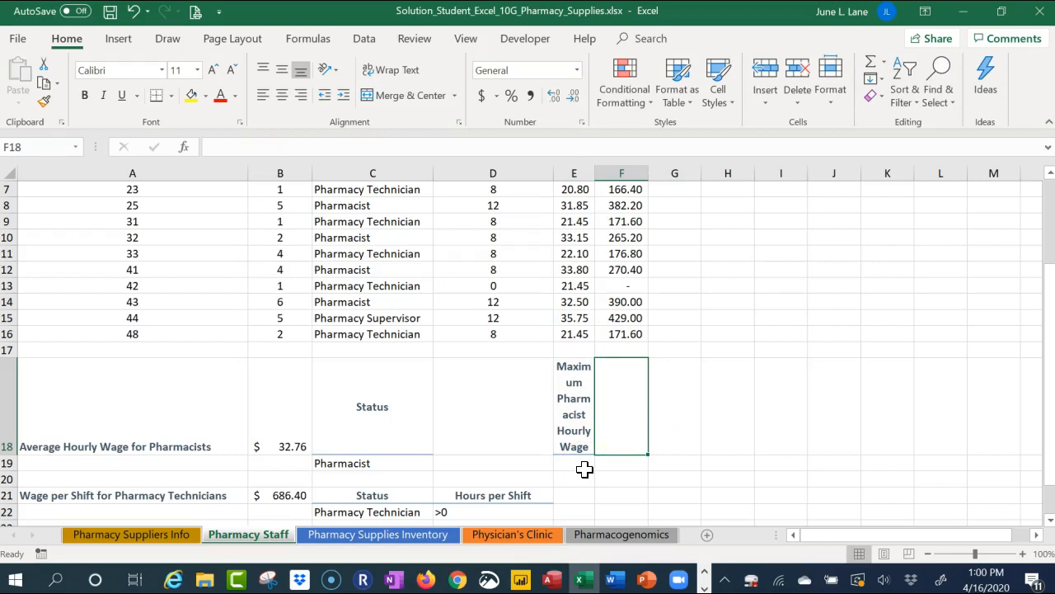
click(583, 469)
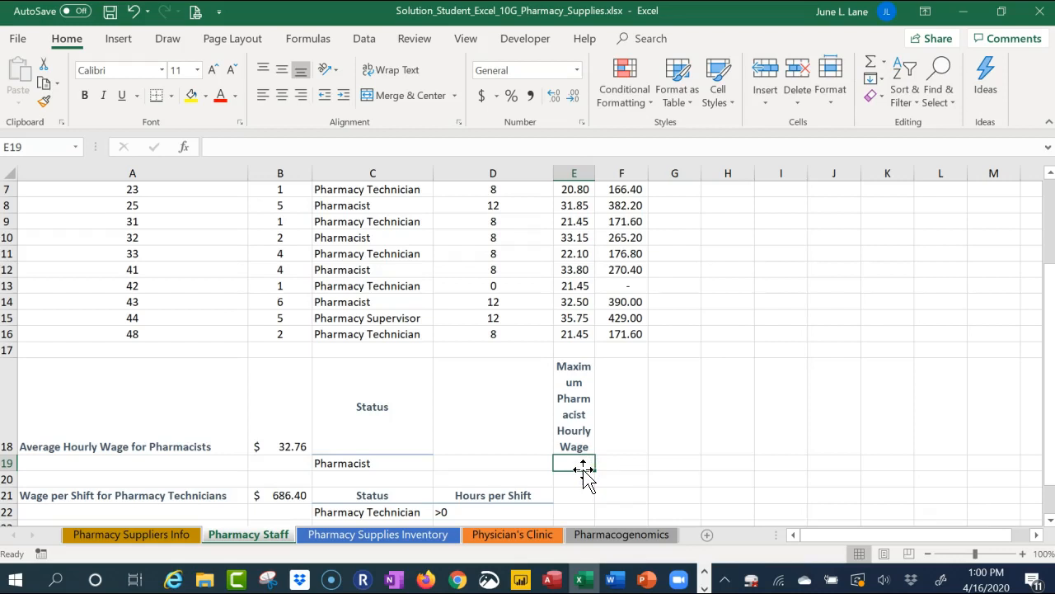
drag(594, 173, 616, 175)
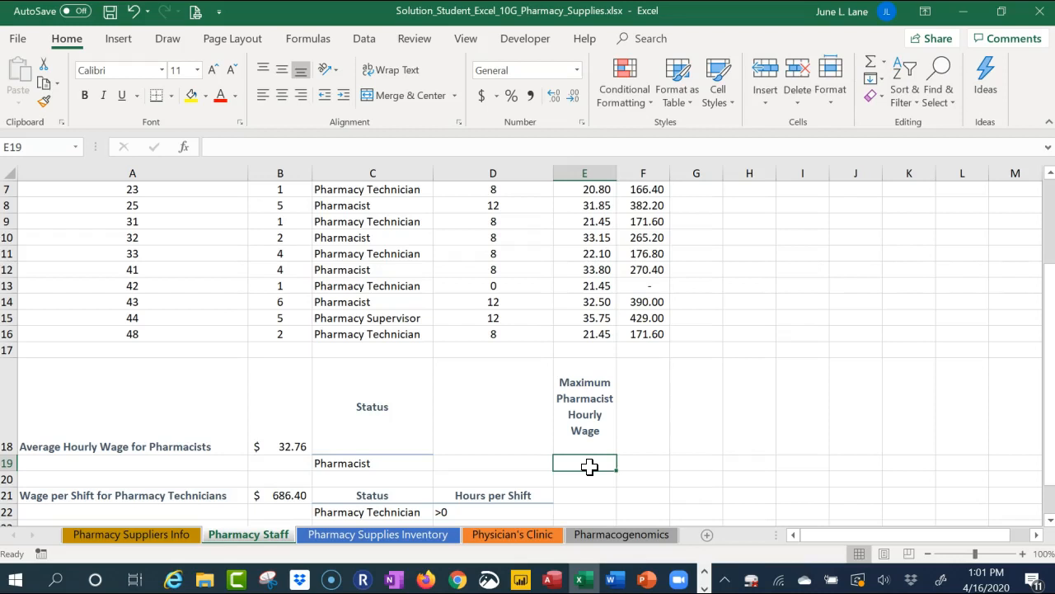
Step: Start a MAXIFS formula in cell E19 and set its Max_range argument to the hourly wages E4:E16
text(=max)
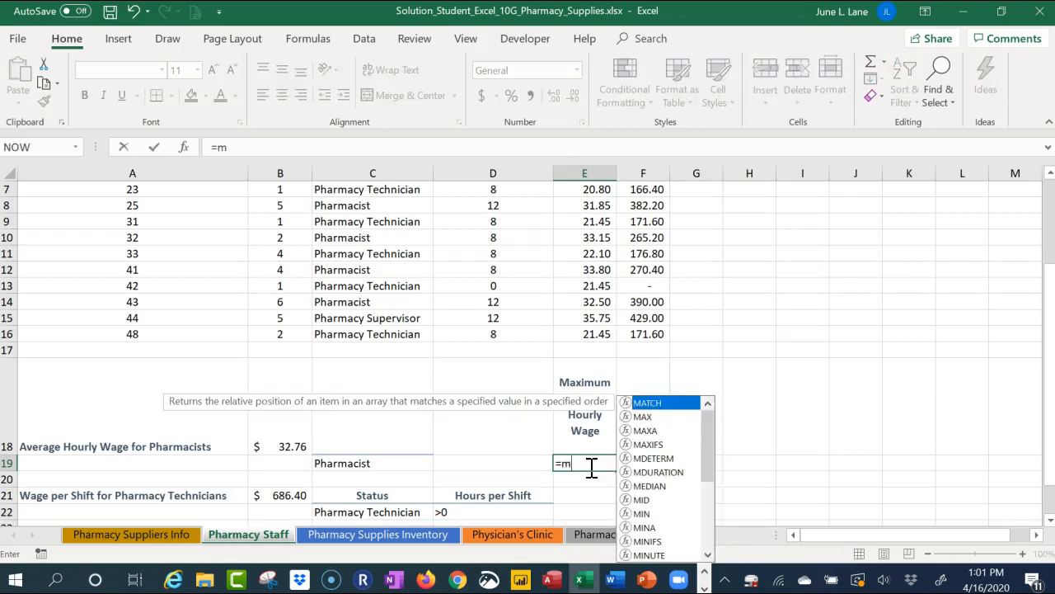
click(589, 505)
double_click(592, 507)
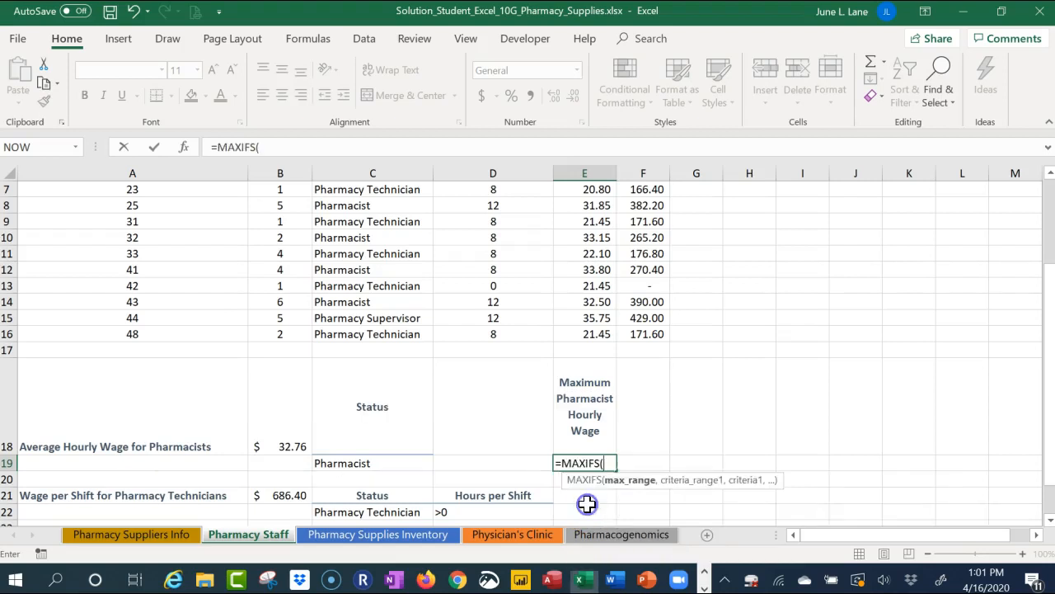
click(183, 146)
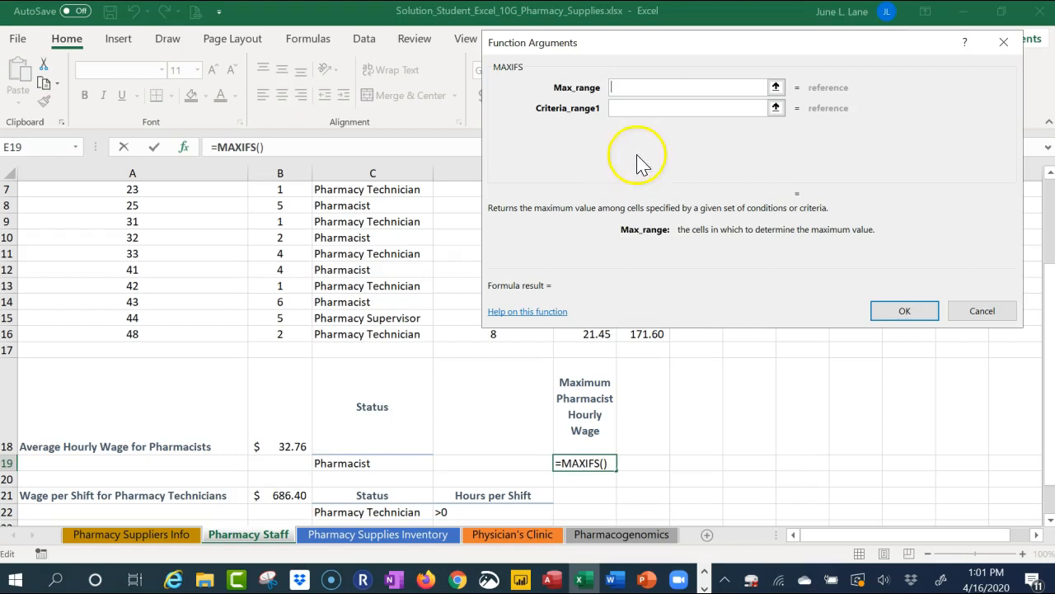
click(776, 87)
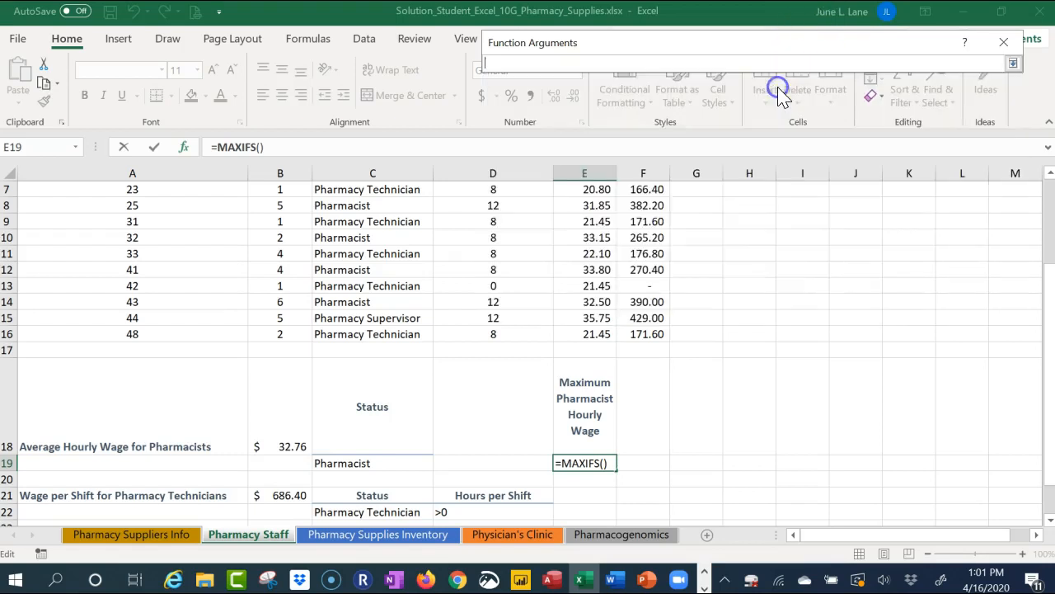
scroll(609, 198, up, 1)
scroll(606, 214, up, 2)
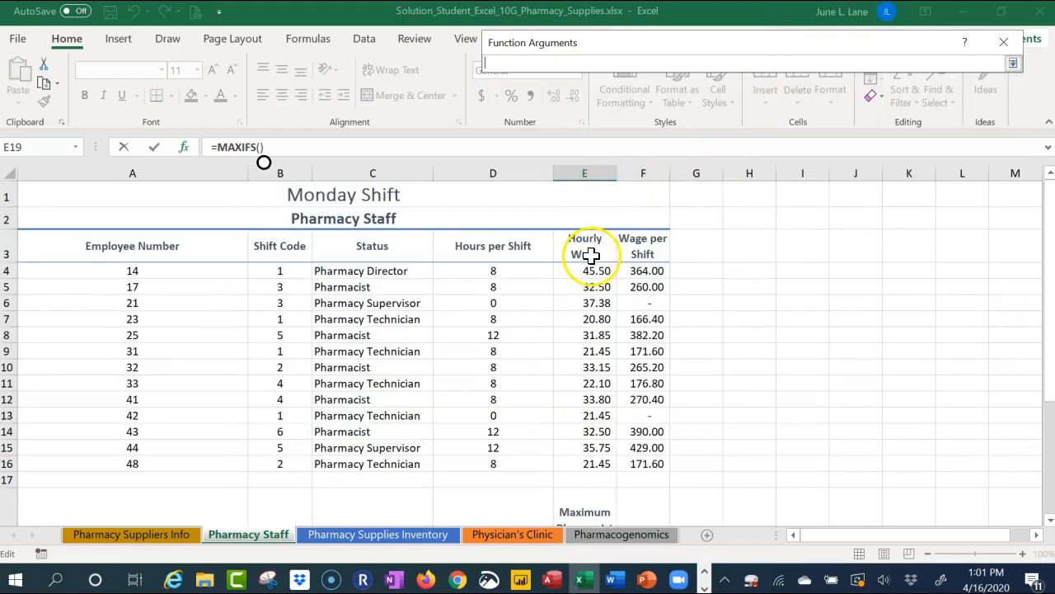
drag(589, 268, 585, 454)
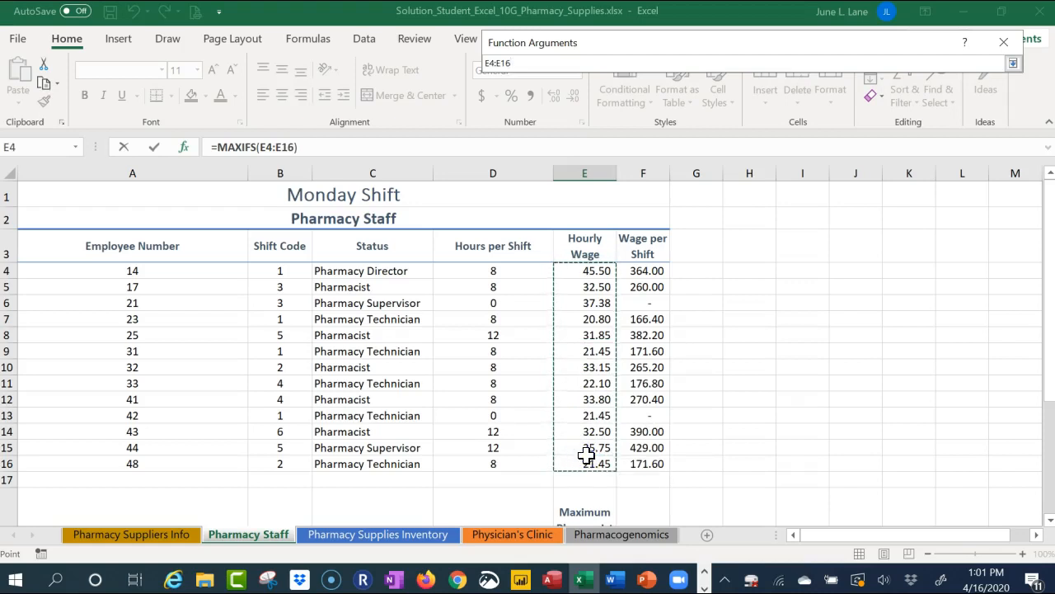
click(1013, 64)
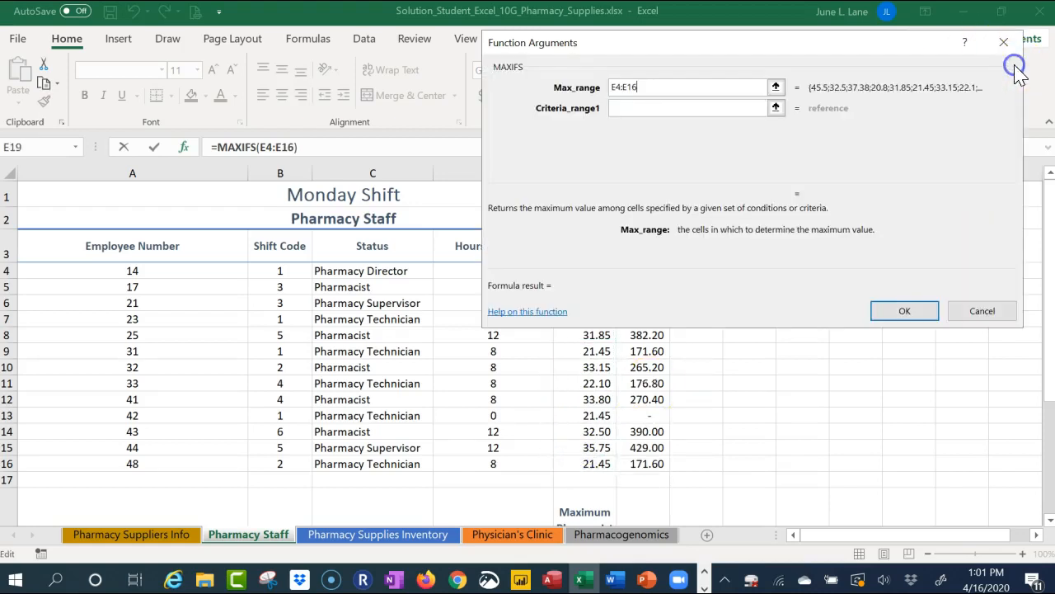
Step: Set the MAXIFS Criteria_range1 argument to the Status entries C4:C16
click(692, 105)
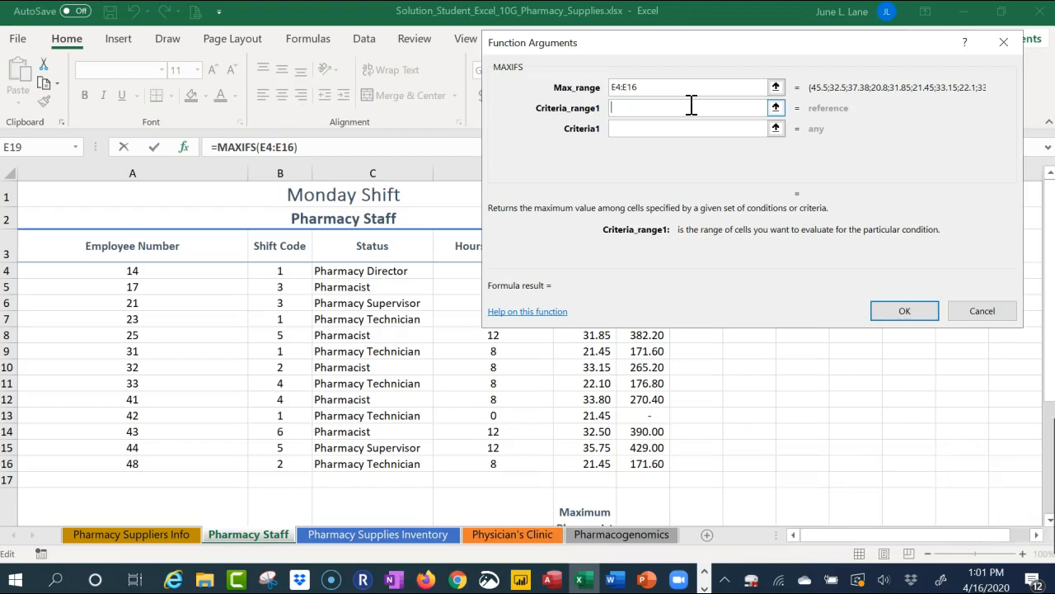
click(776, 108)
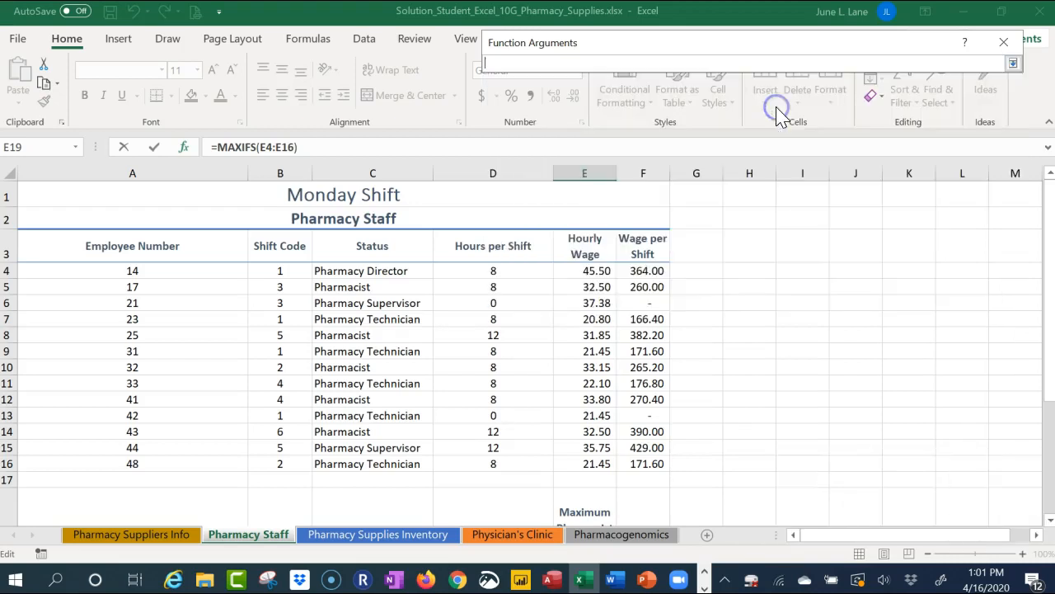
drag(389, 275, 358, 464)
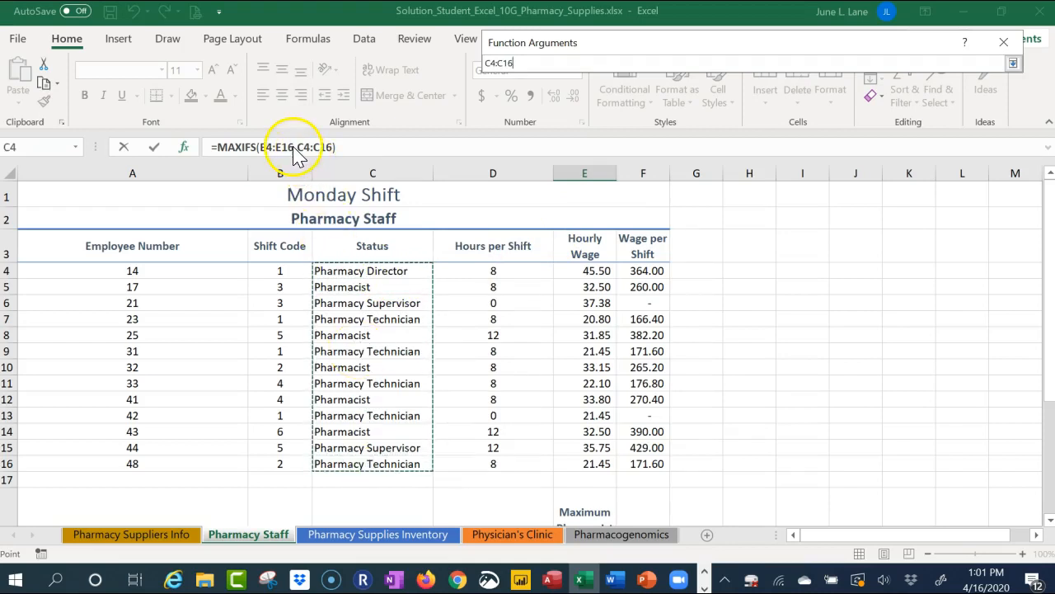
click(1012, 62)
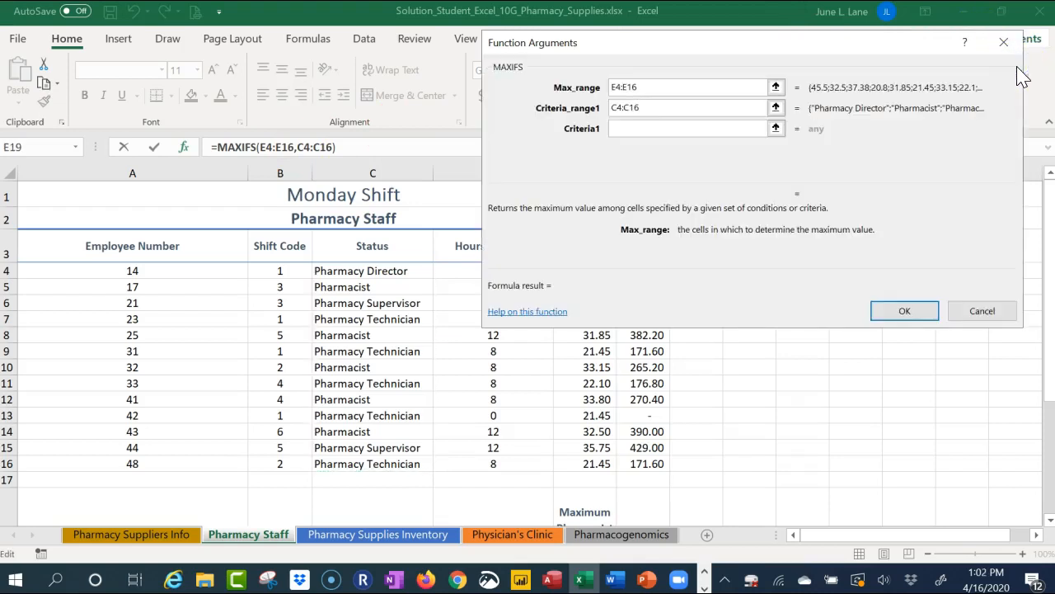
Step: Set the MAXIFS Criteria1 argument to the Pharmacist condition in C19 and complete the formula
click(723, 126)
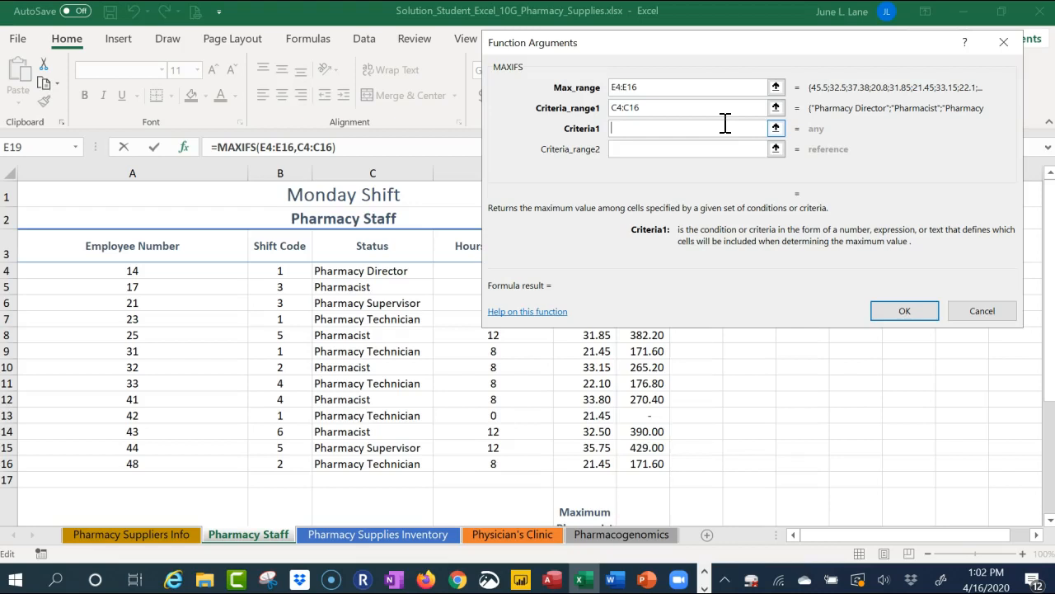
scroll(569, 474, down, 1)
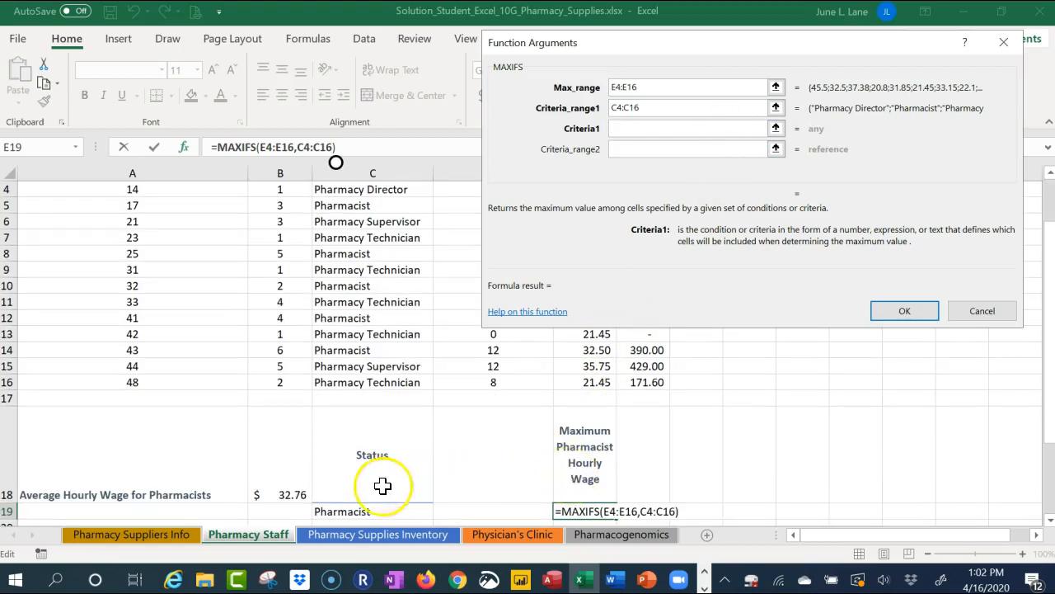
click(369, 509)
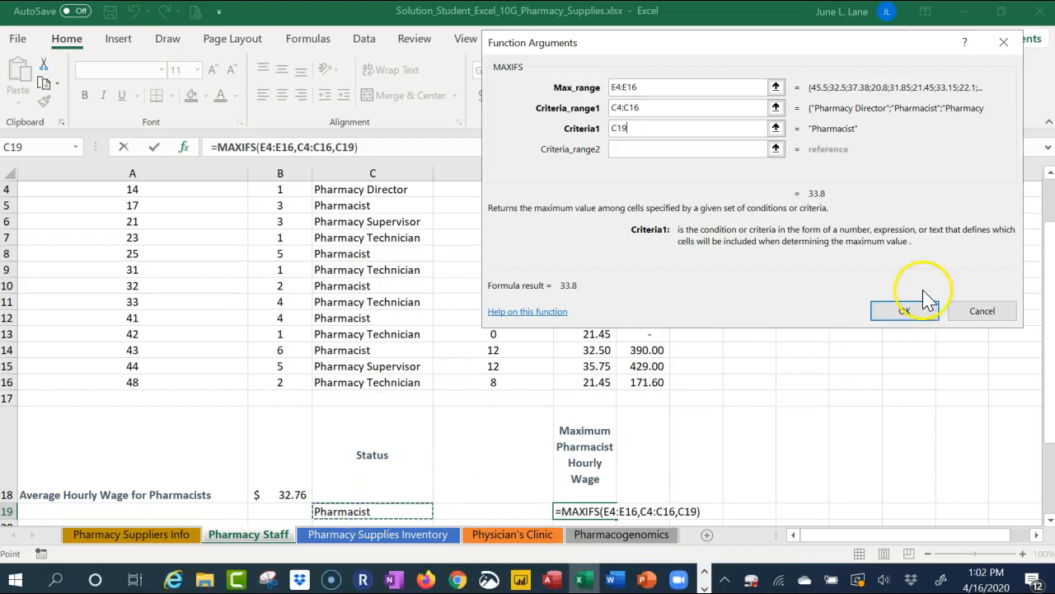
click(912, 315)
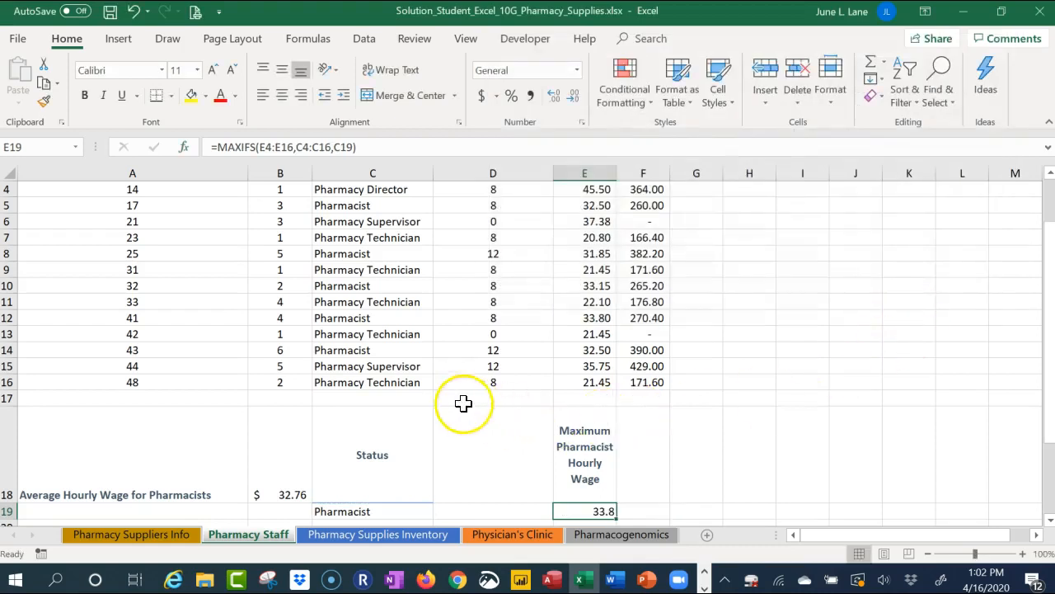
scroll(437, 373, up, 1)
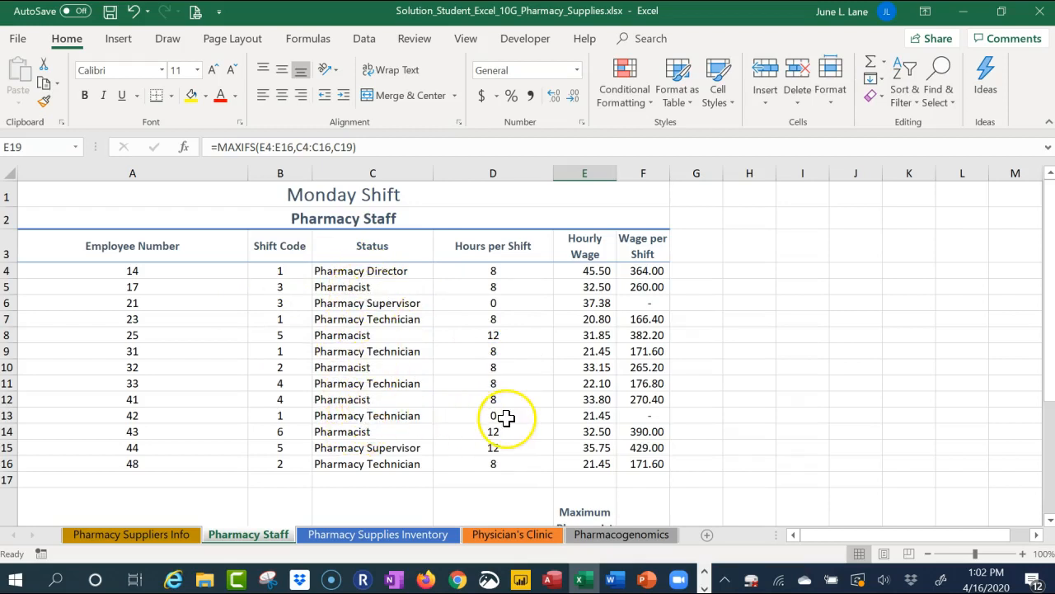
Step: Apply the Accounting number format to the maximum pharmacist wage in cell E19
scroll(505, 419, down, 2)
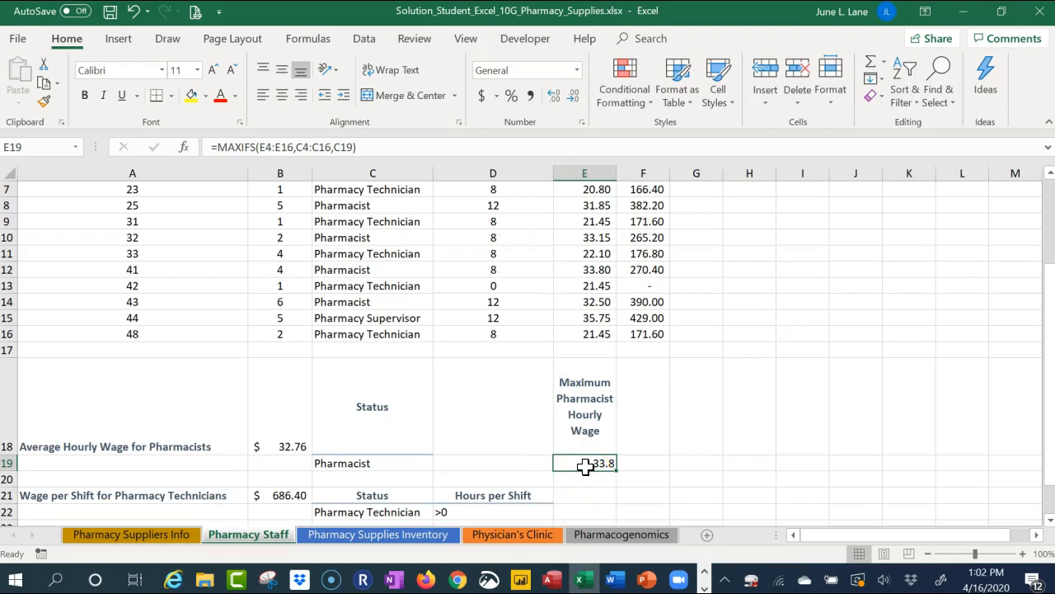
click(577, 70)
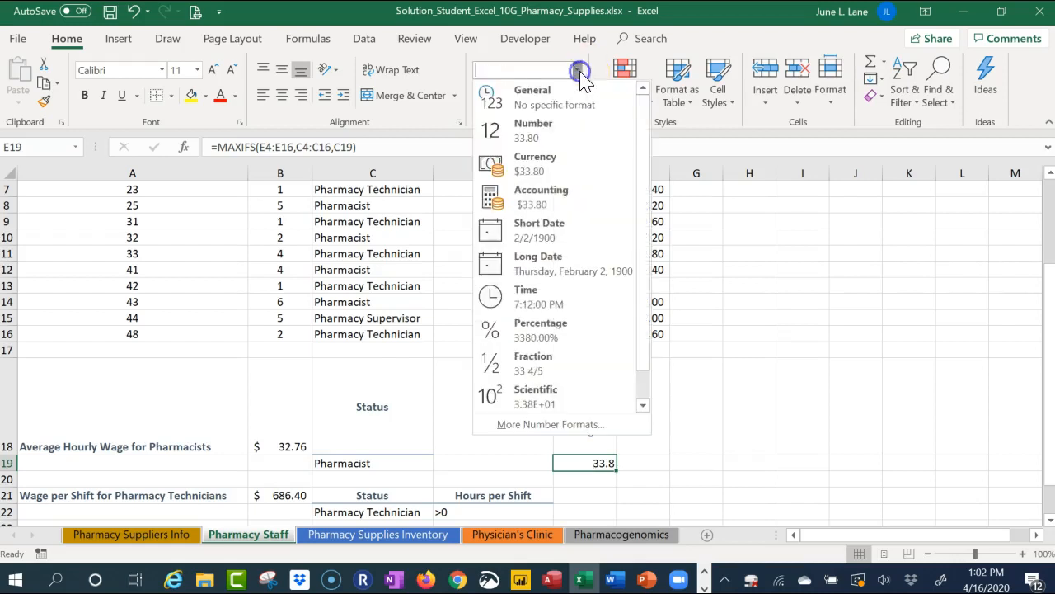
click(565, 200)
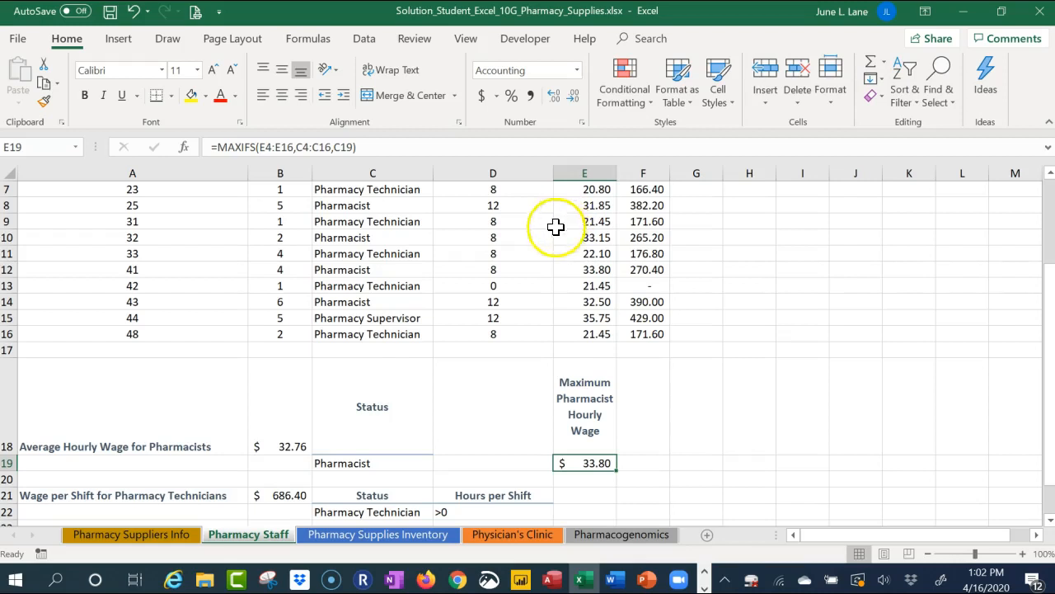
Step: Convert the range A7:E42 on the Pharmacy Supplies Inventory sheet into a table with headers
click(424, 536)
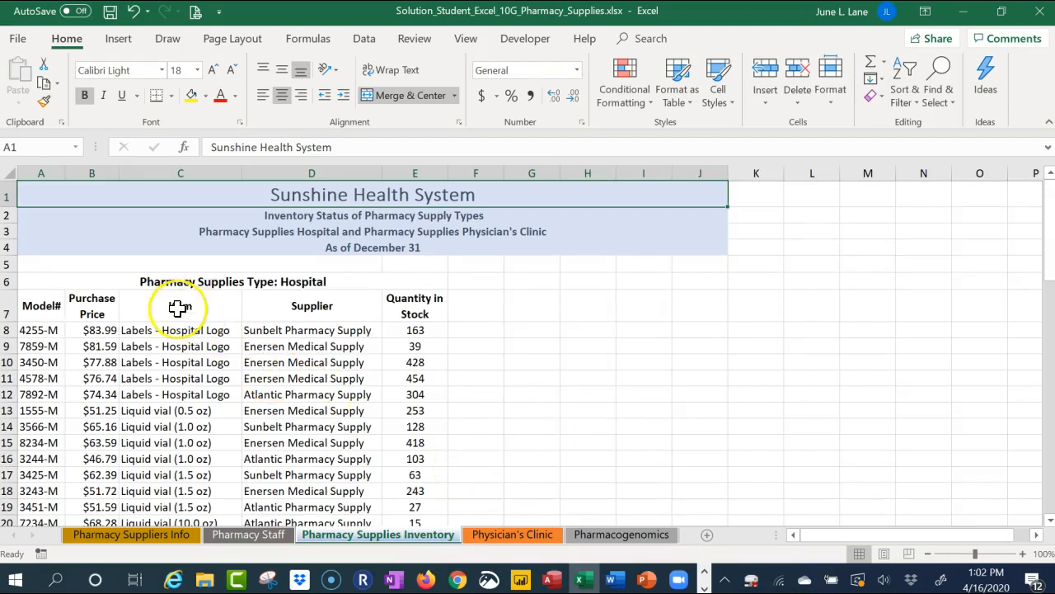
click(43, 305)
drag(42, 306, 403, 487)
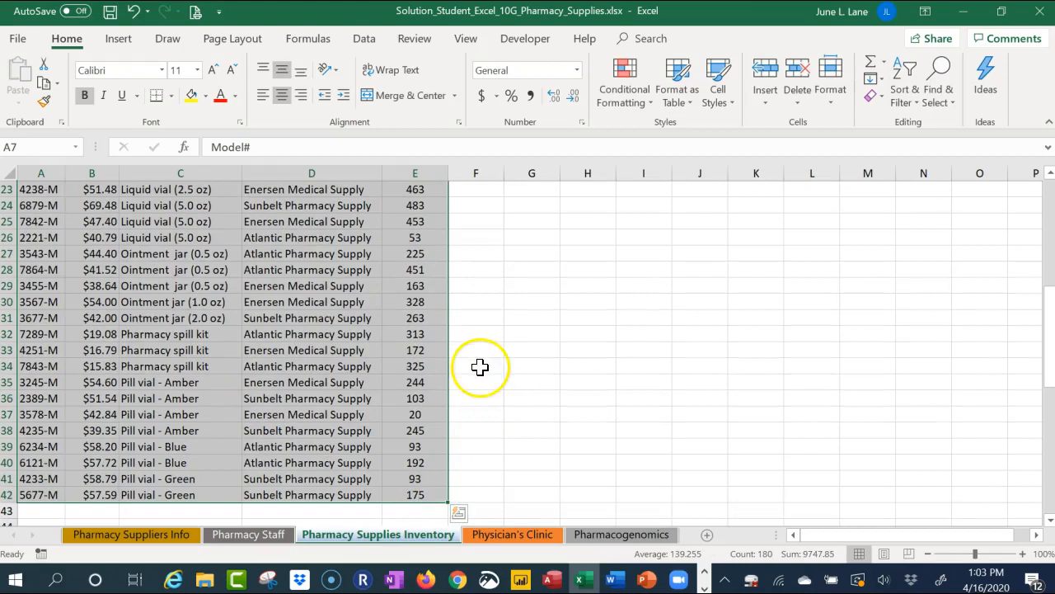
click(119, 40)
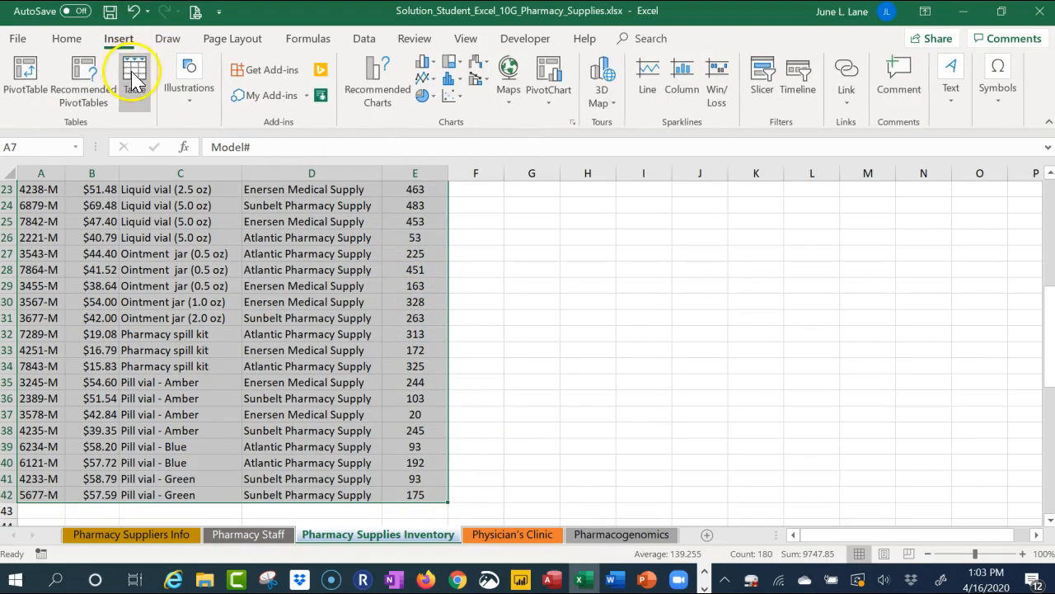
click(134, 73)
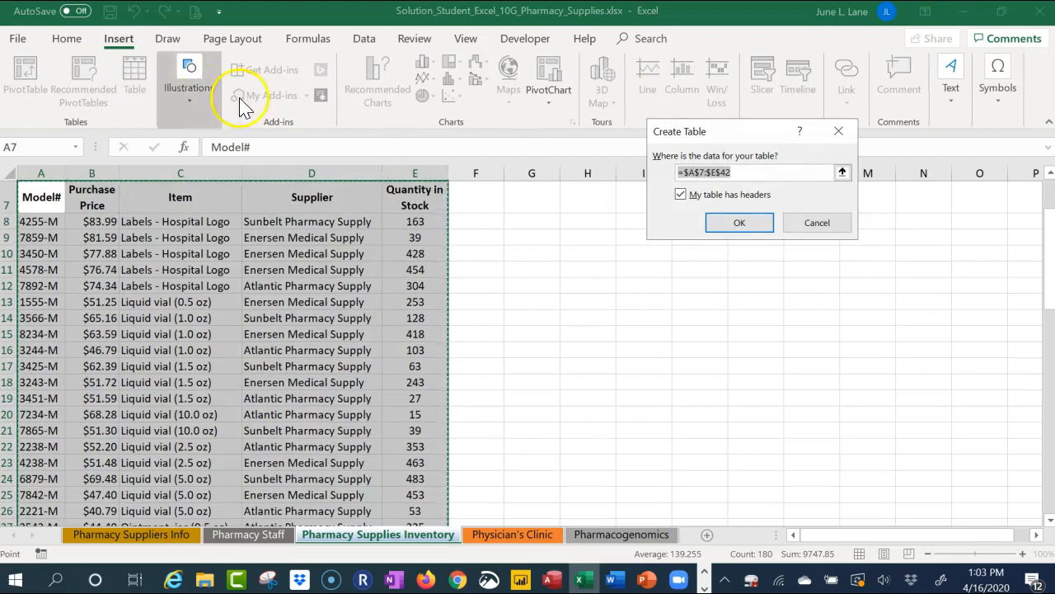
click(725, 229)
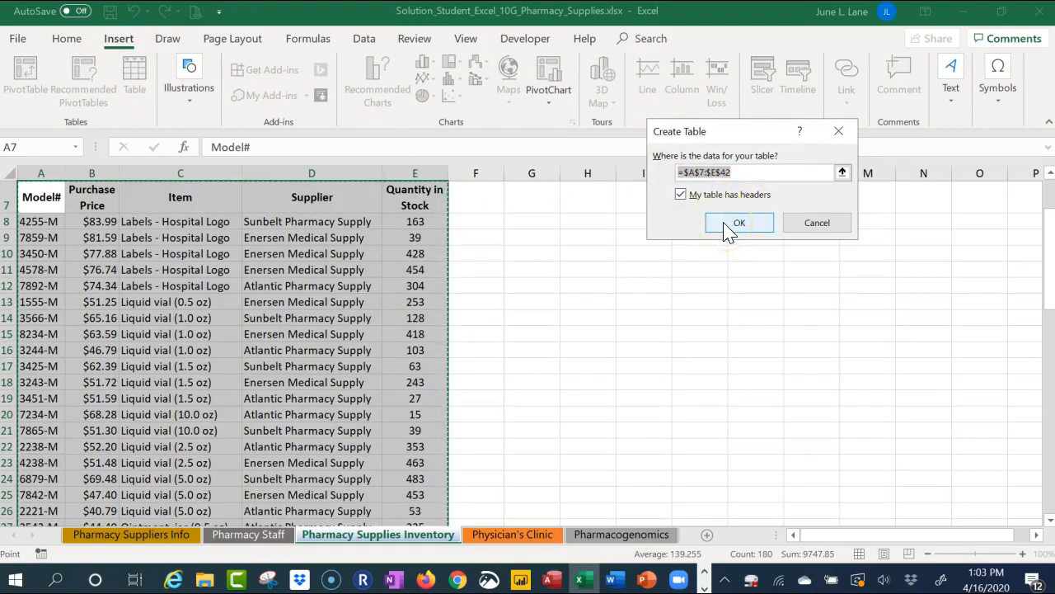
scroll(459, 304, up, 1)
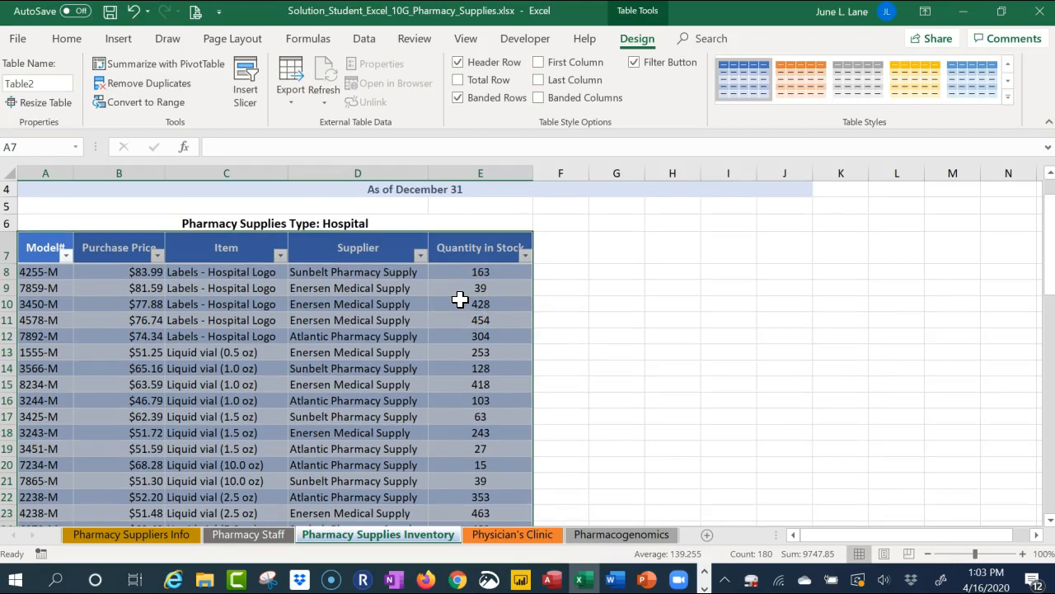
Step: Copy the title and supply data in A1:E32 on the Physician's Clinic sheet
click(520, 548)
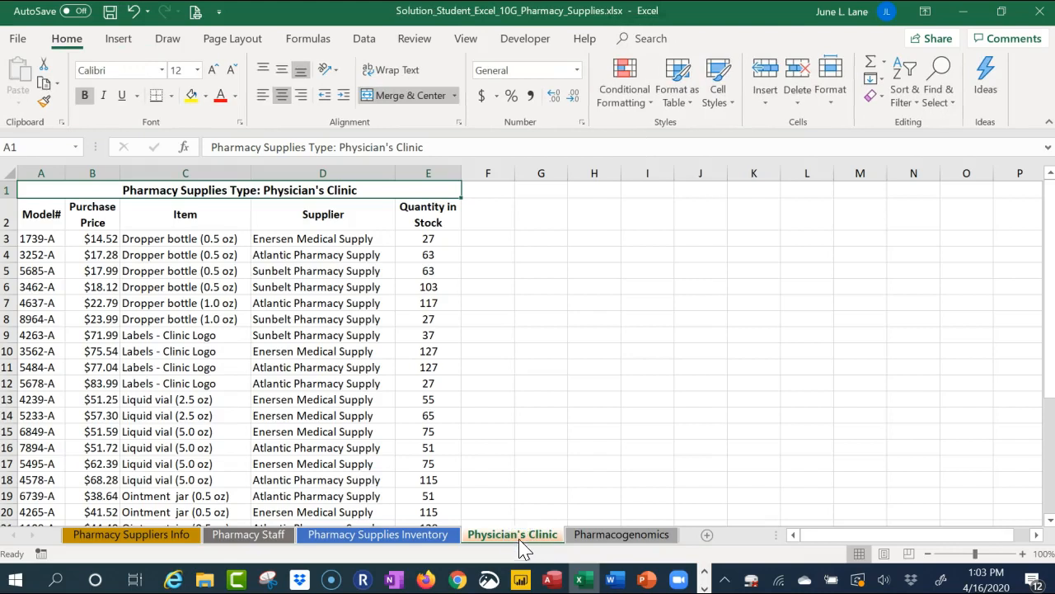
drag(261, 192, 247, 494)
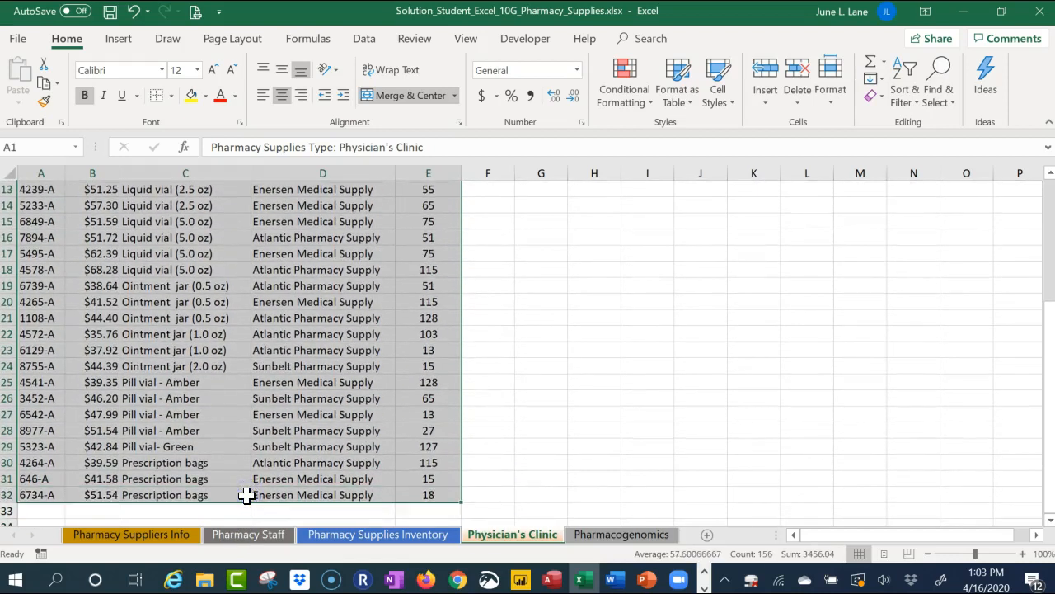
right_click(252, 402)
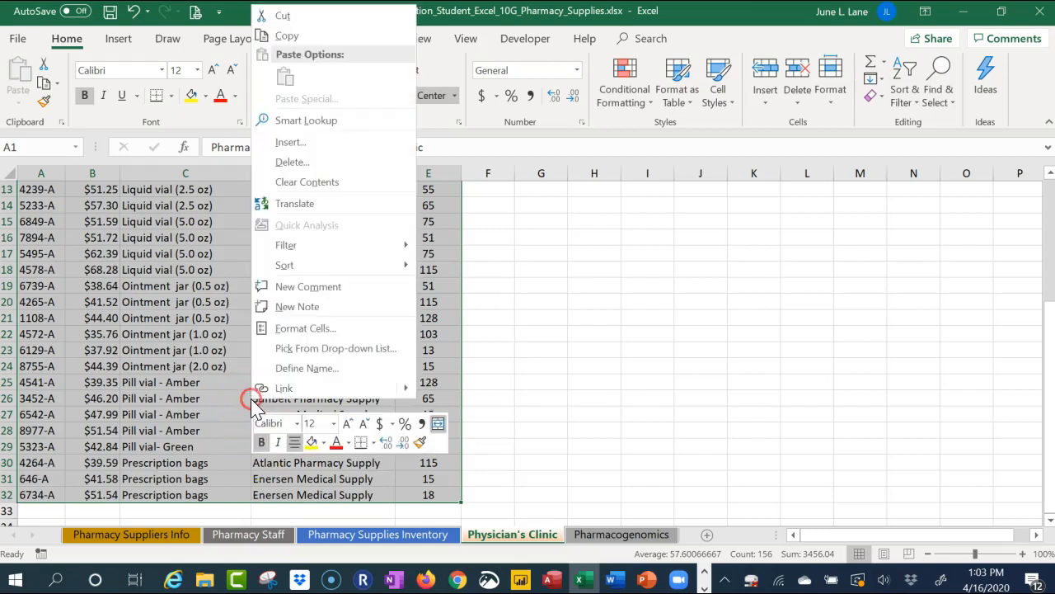
click(287, 36)
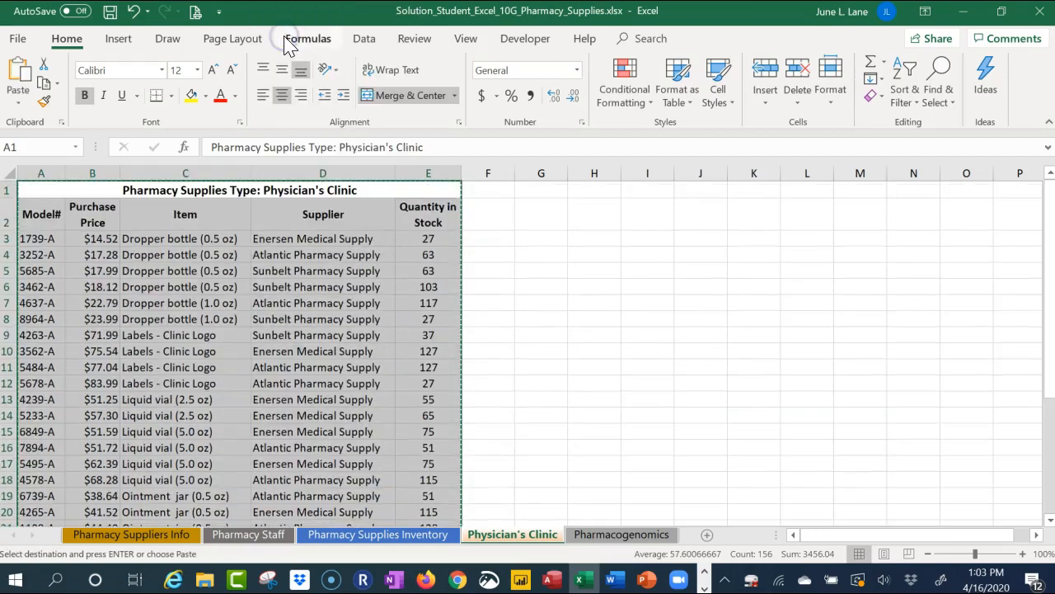
Step: Paste the copied clinic data at F6 of the Pharmacy Supplies Inventory sheet, keeping only values and number formatting
click(338, 535)
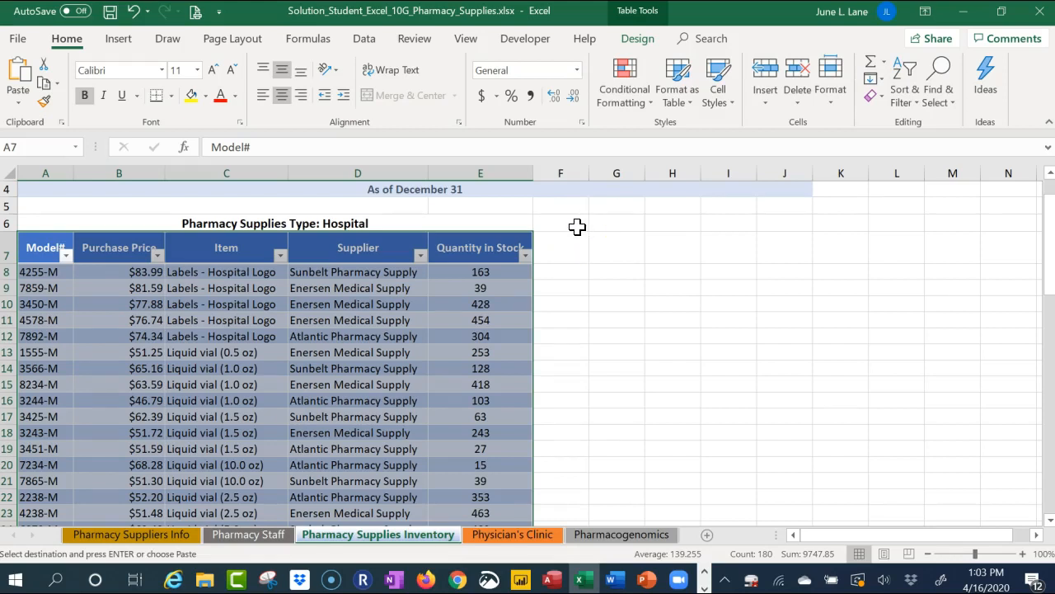
click(577, 227)
click(576, 229)
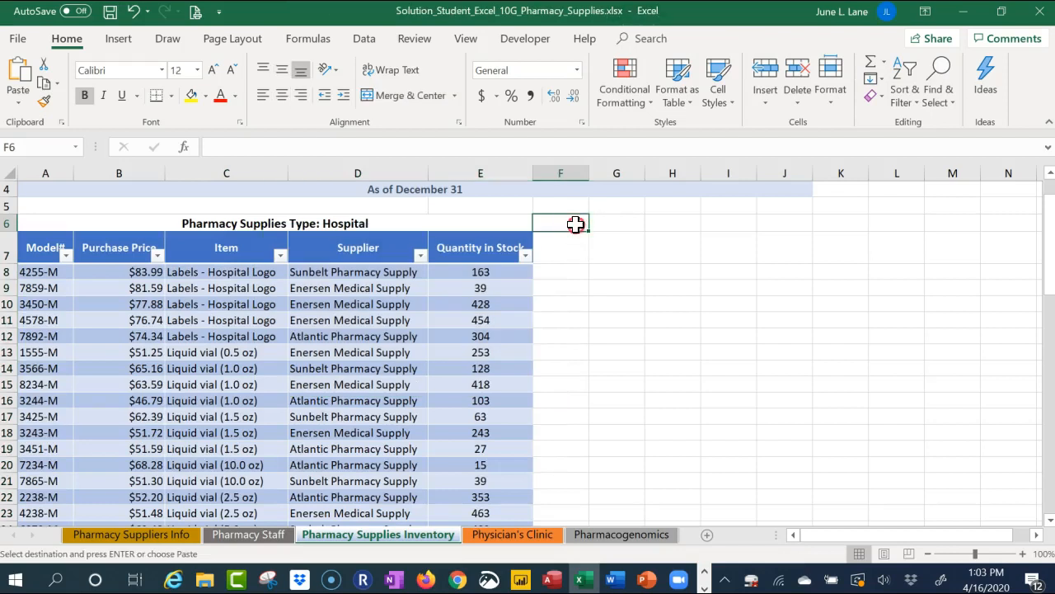
right_click(576, 224)
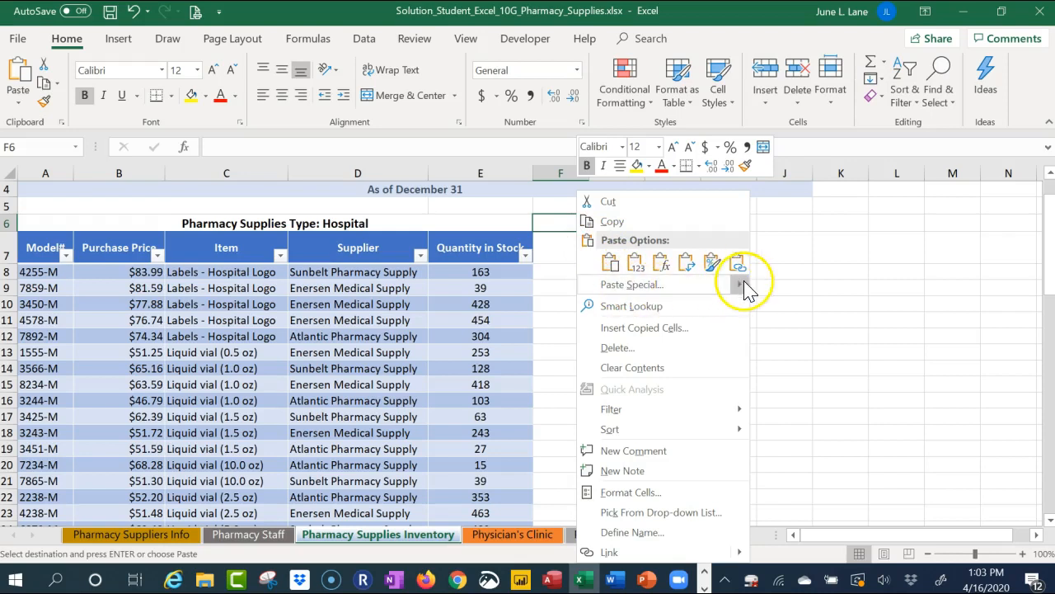
mouse_move(744, 288)
click(791, 377)
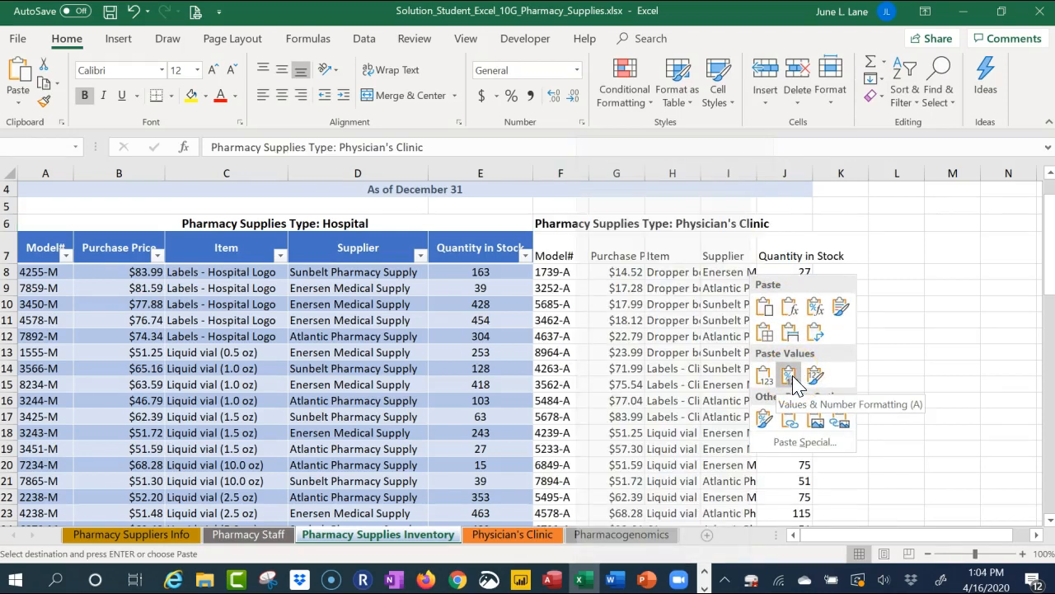
click(791, 377)
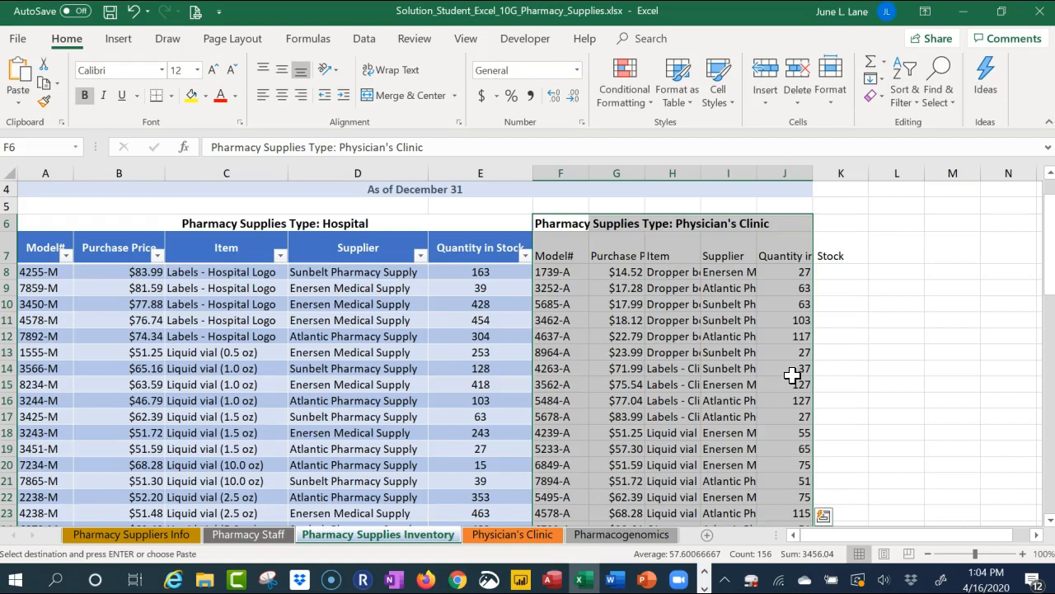
click(664, 382)
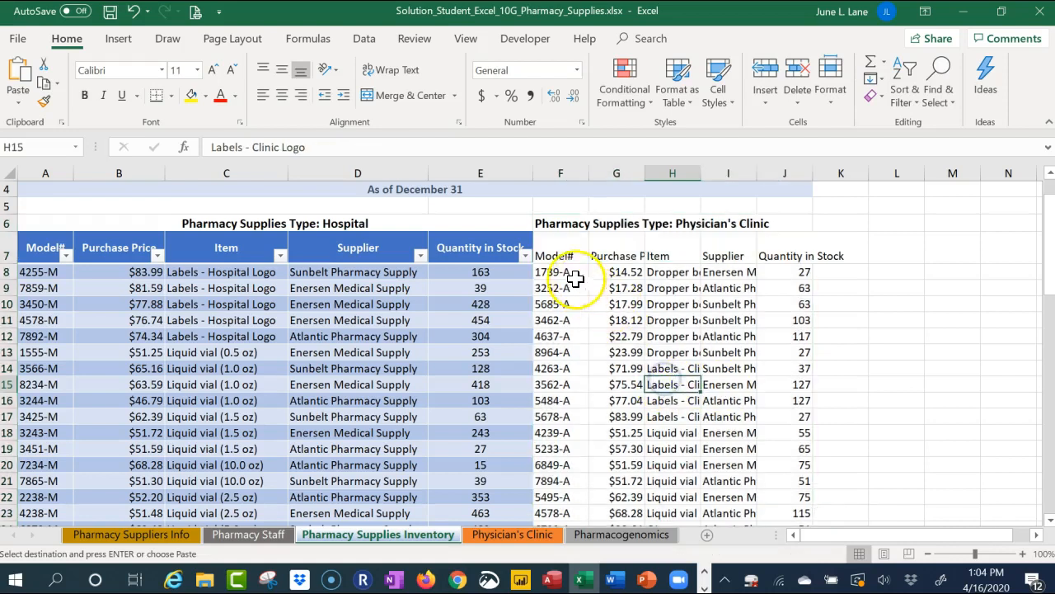
Step: Convert the pasted Physician's Clinic data in F7:J37 into a table with headers
drag(561, 248, 798, 488)
key(ctrl+v)
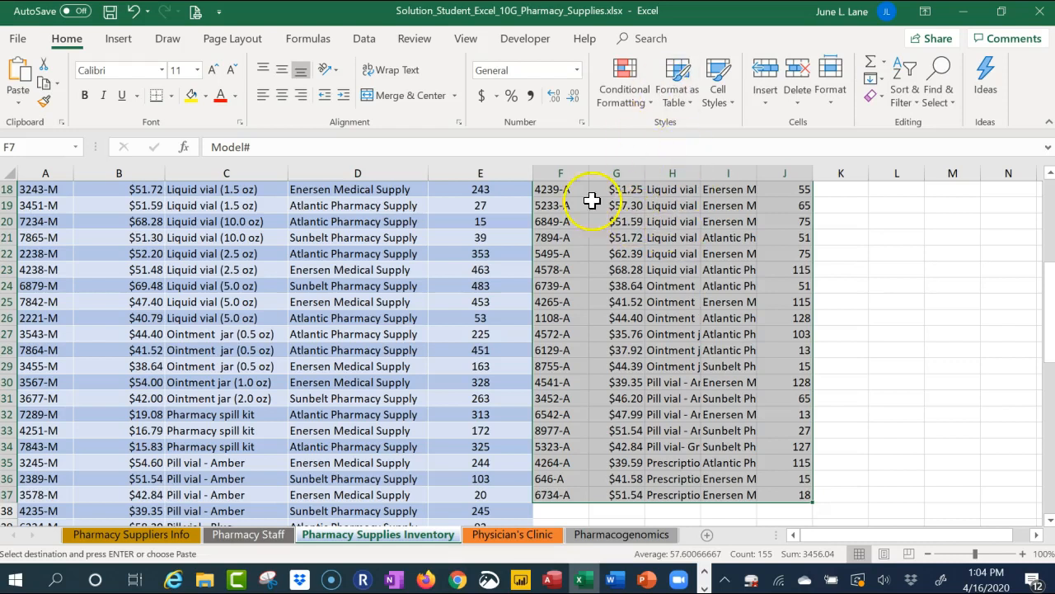
click(118, 40)
click(135, 80)
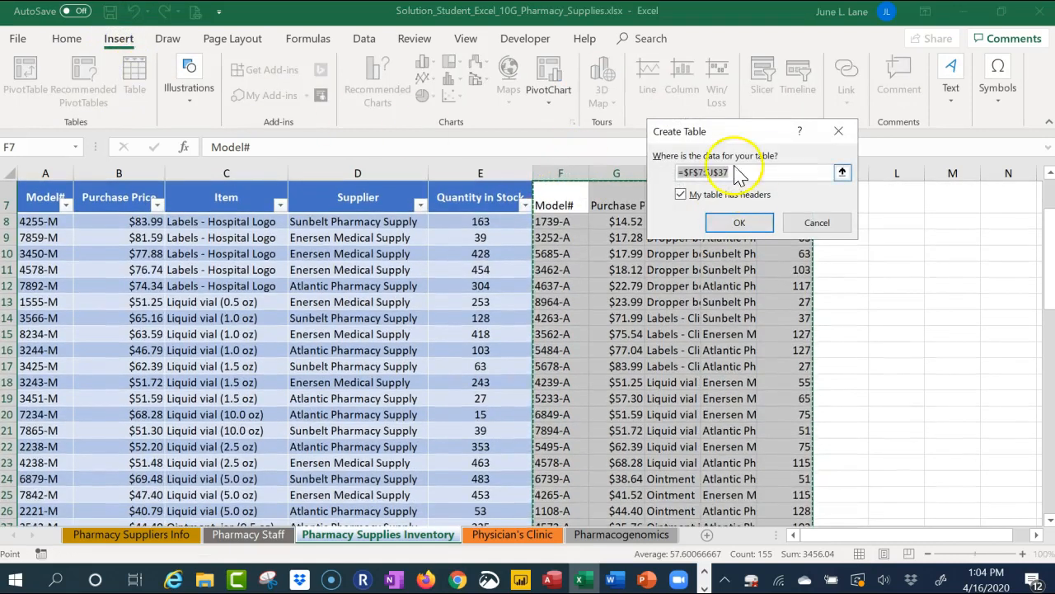
click(740, 222)
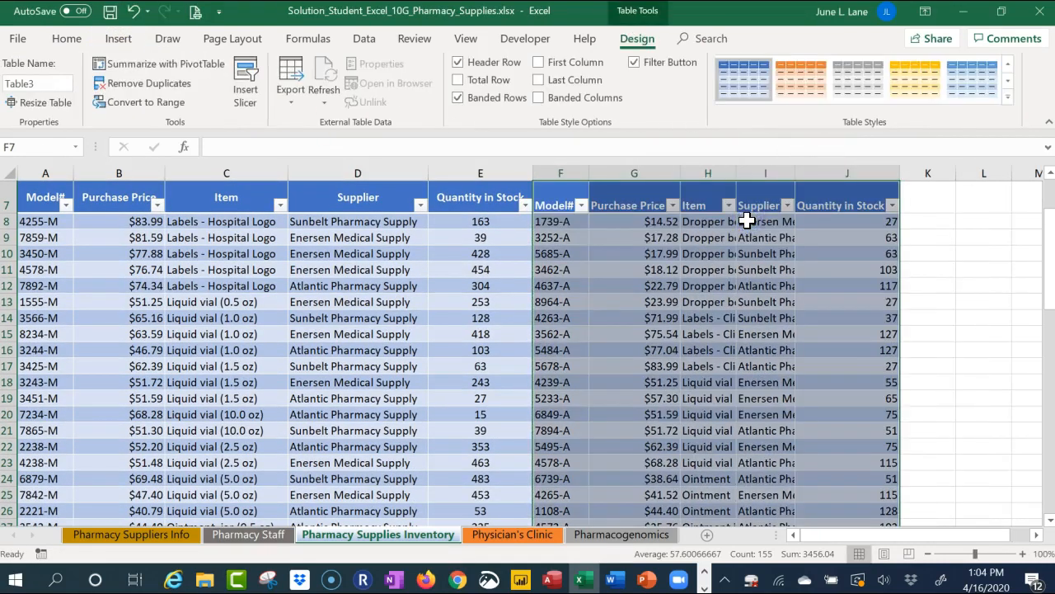
Step: Apply the green style from the first Medium row to the Physician's Clinic table and autofit columns H to J
click(1008, 96)
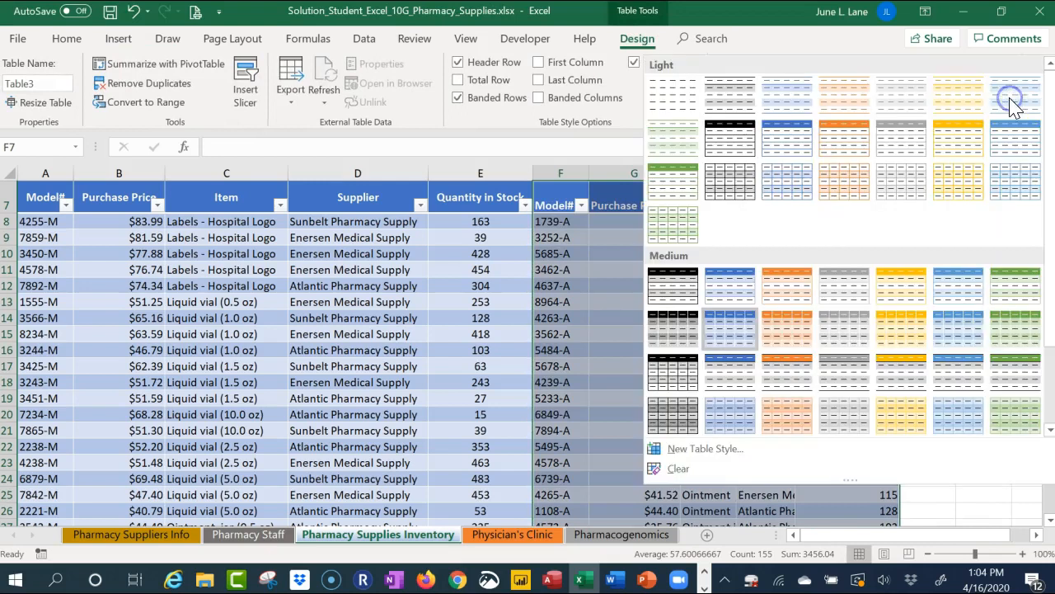
click(1013, 295)
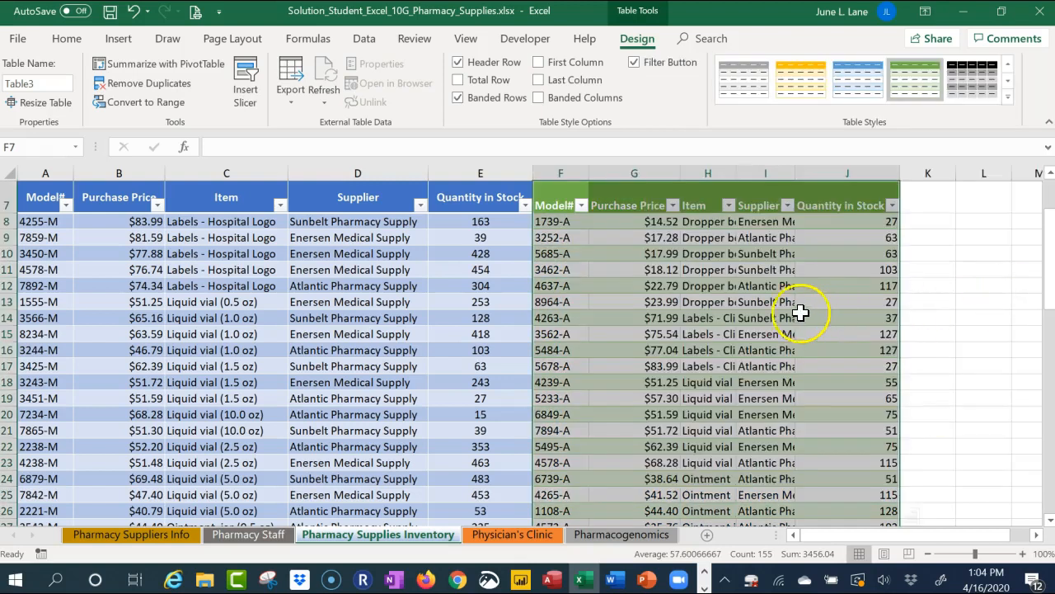
click(776, 304)
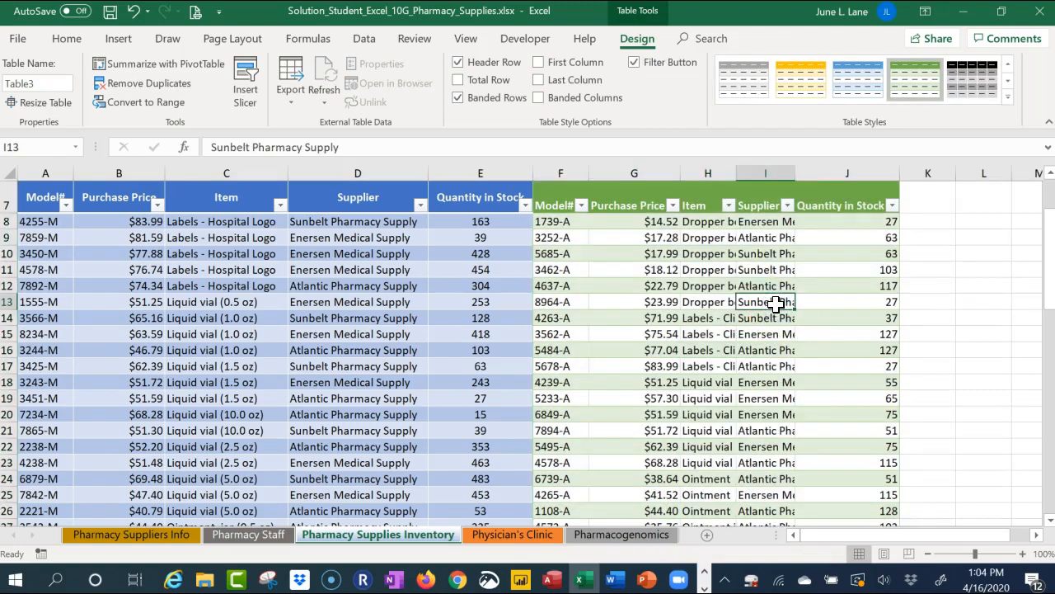
drag(702, 174, 816, 174)
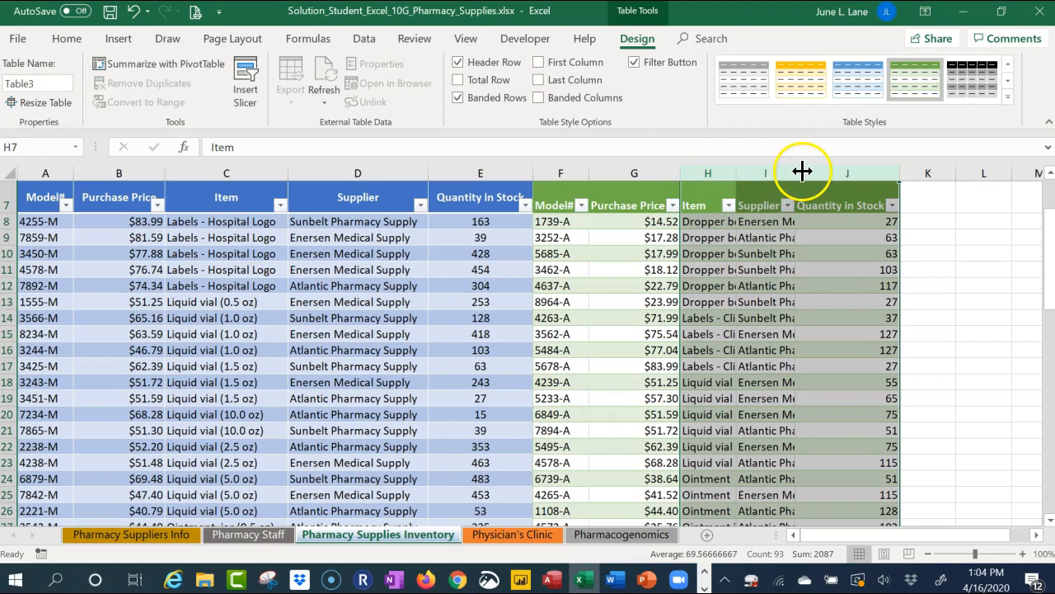
double_click(737, 176)
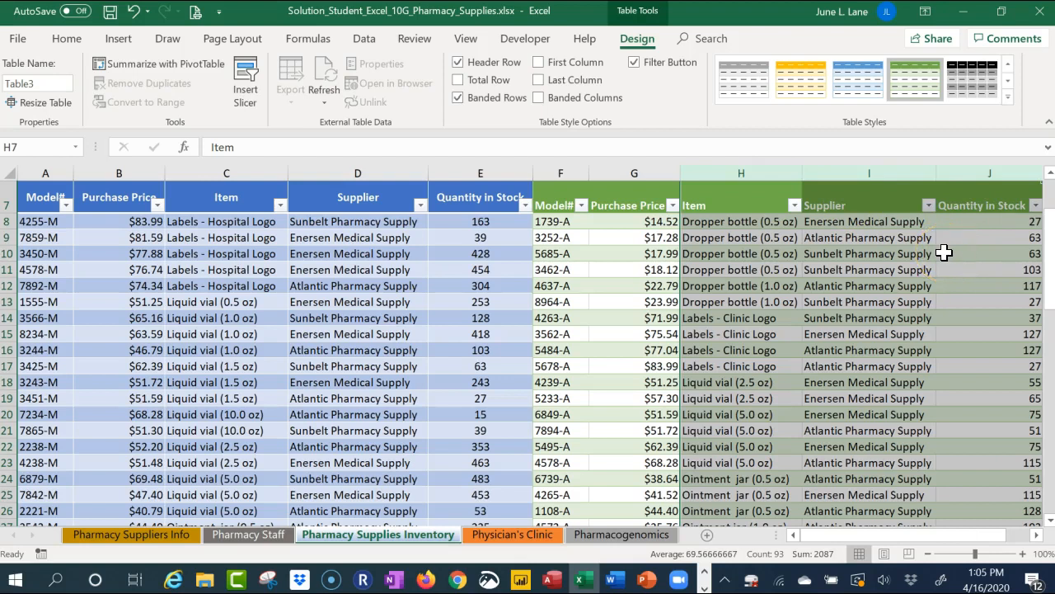
Step: Sort the Hospital table by Model# from A to Z, then by Purchase Price from largest to smallest
click(120, 272)
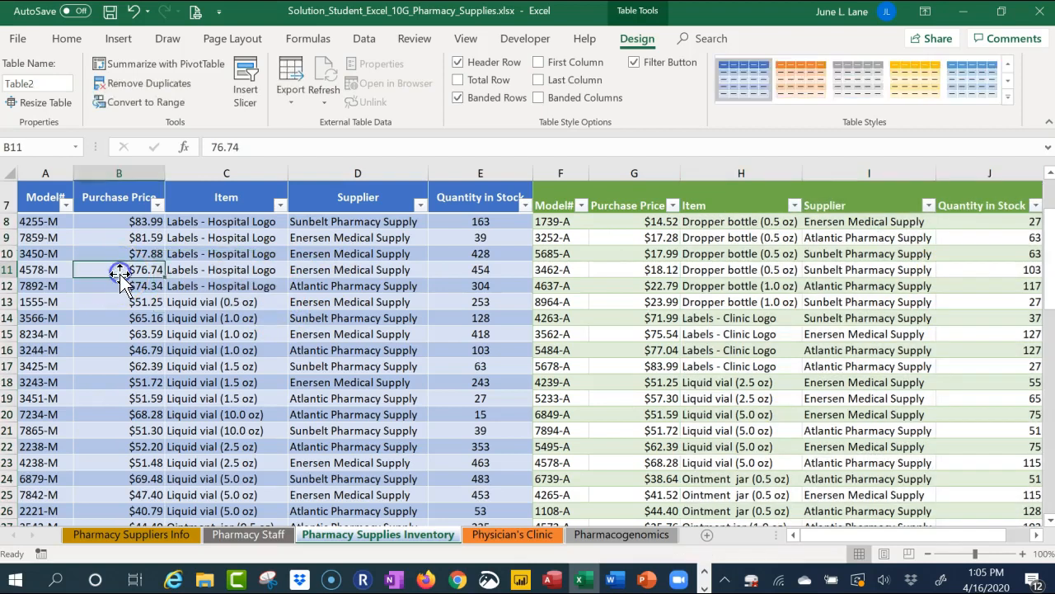
click(117, 41)
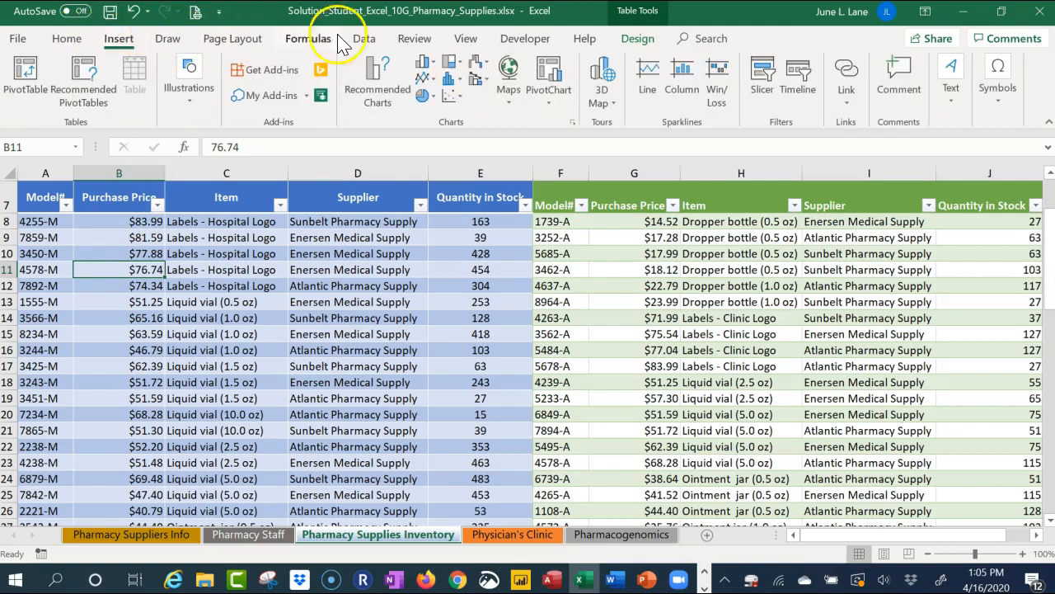
click(363, 41)
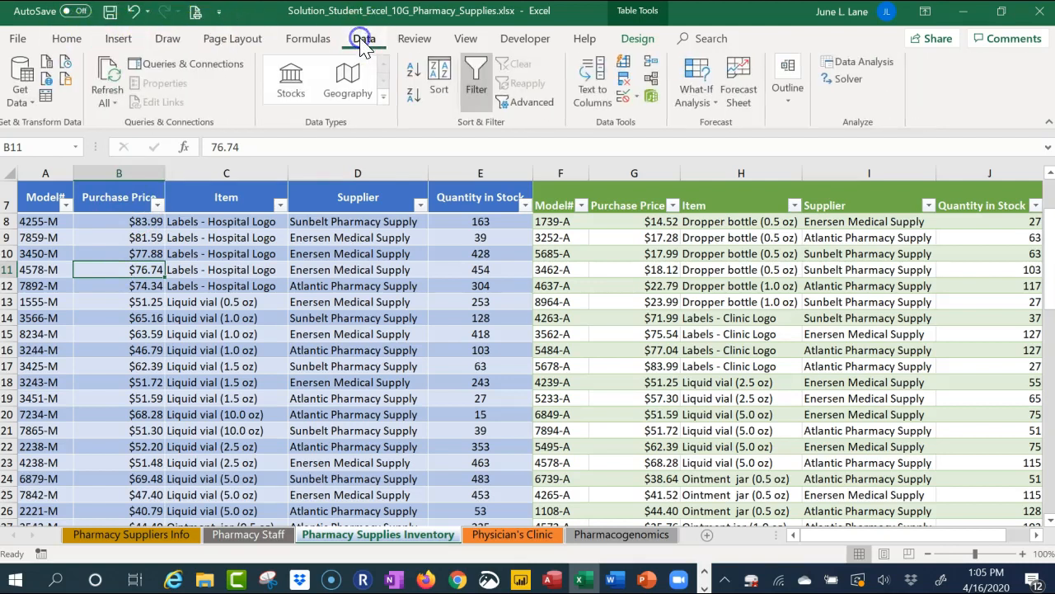
click(440, 87)
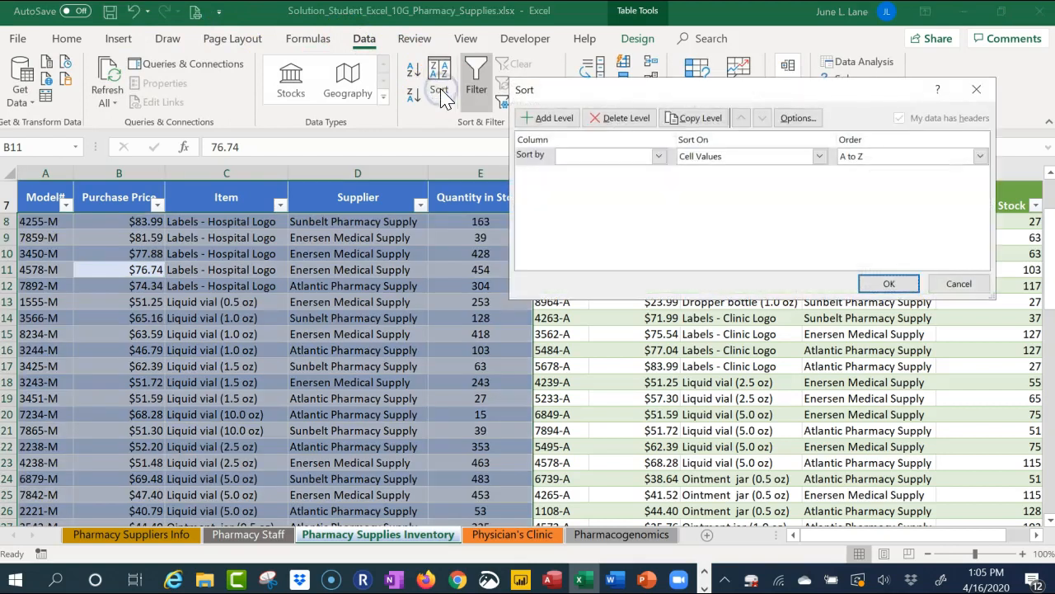
click(659, 155)
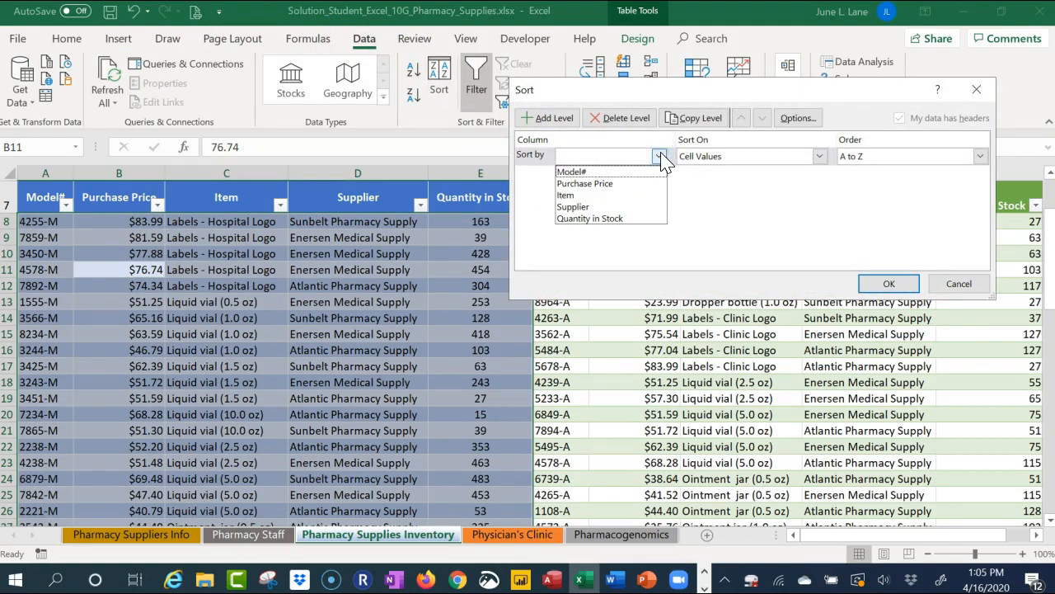
click(587, 172)
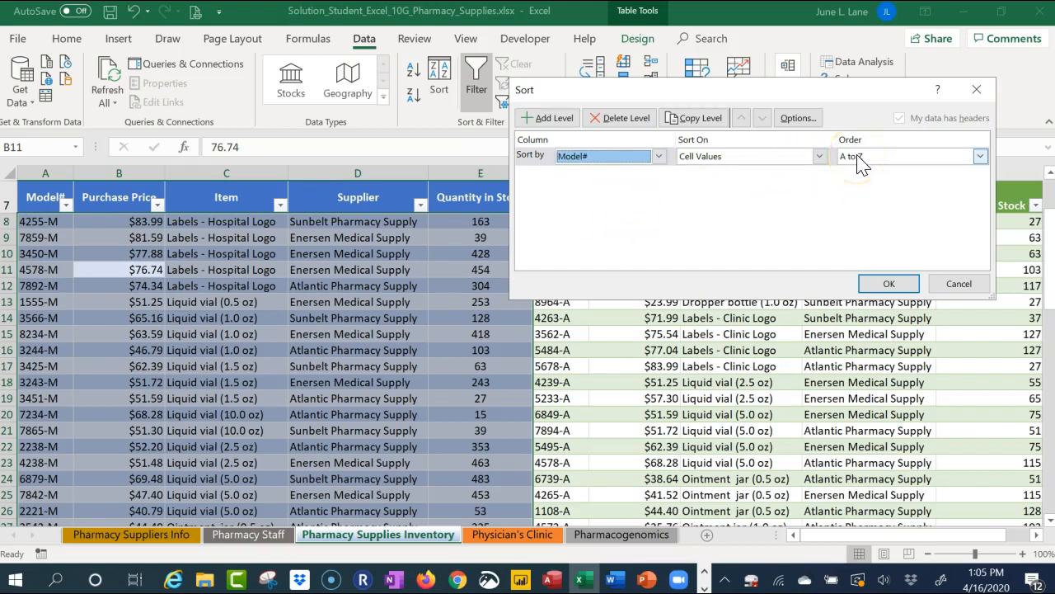
click(554, 118)
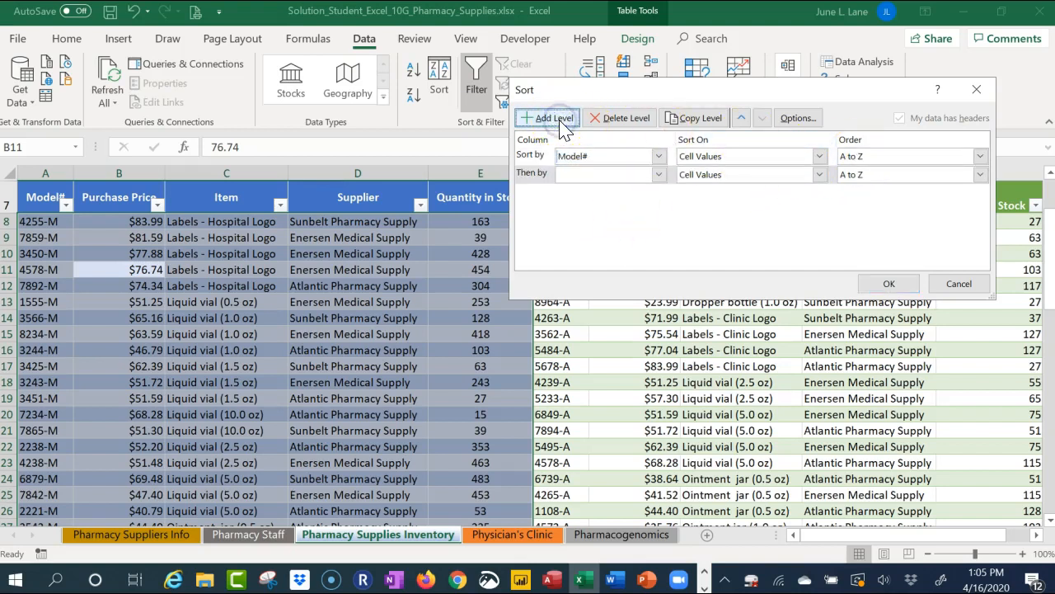
click(659, 174)
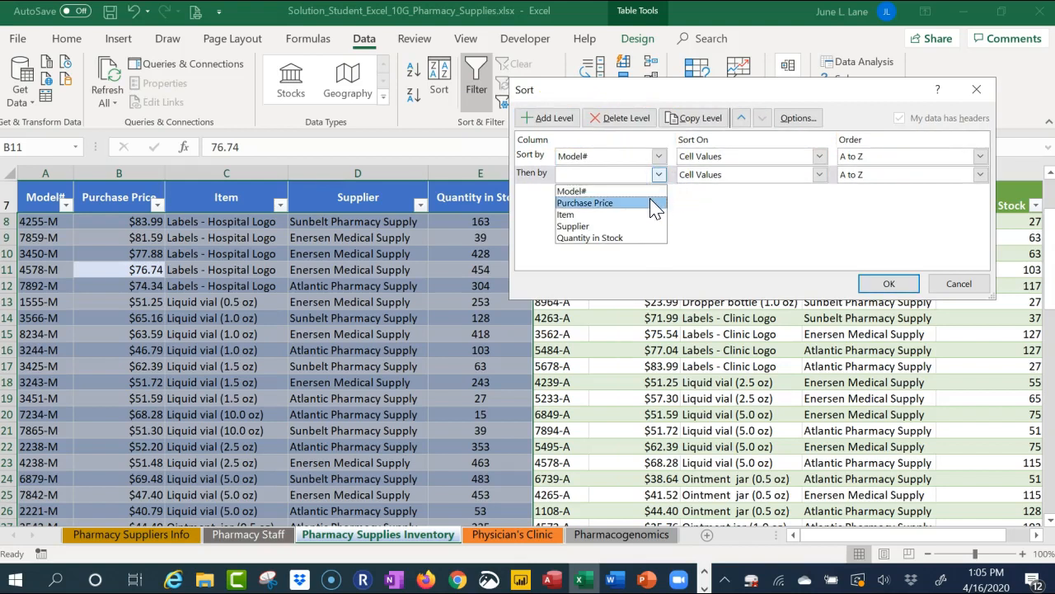
click(651, 204)
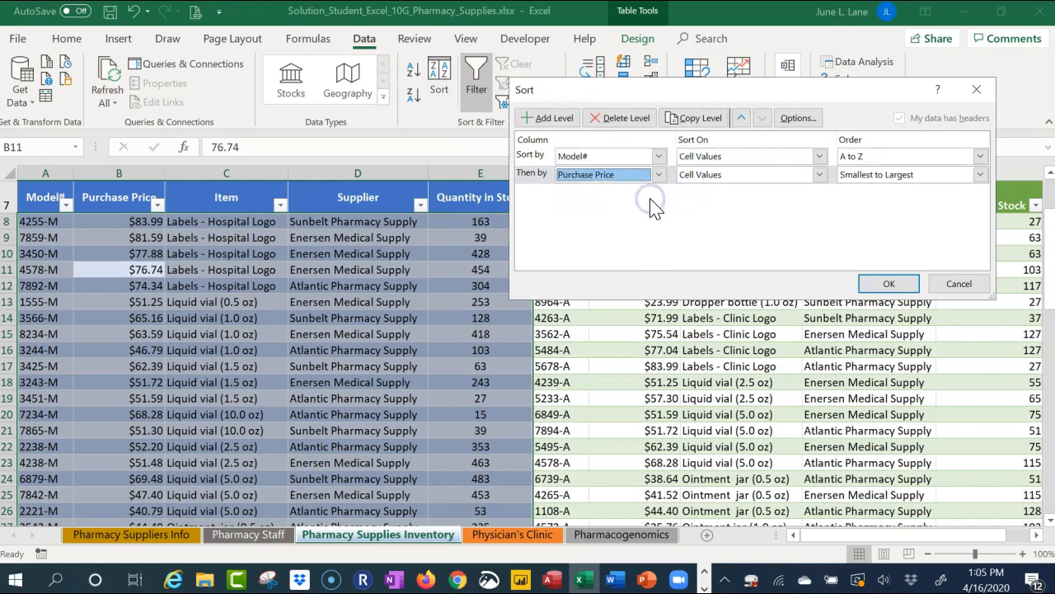
click(861, 174)
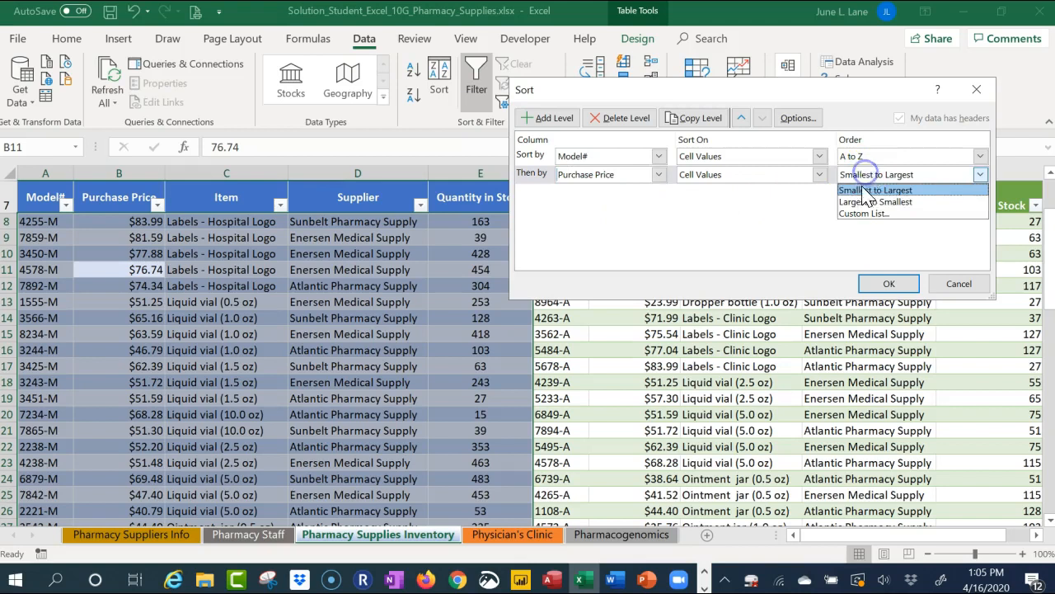
click(860, 201)
click(893, 284)
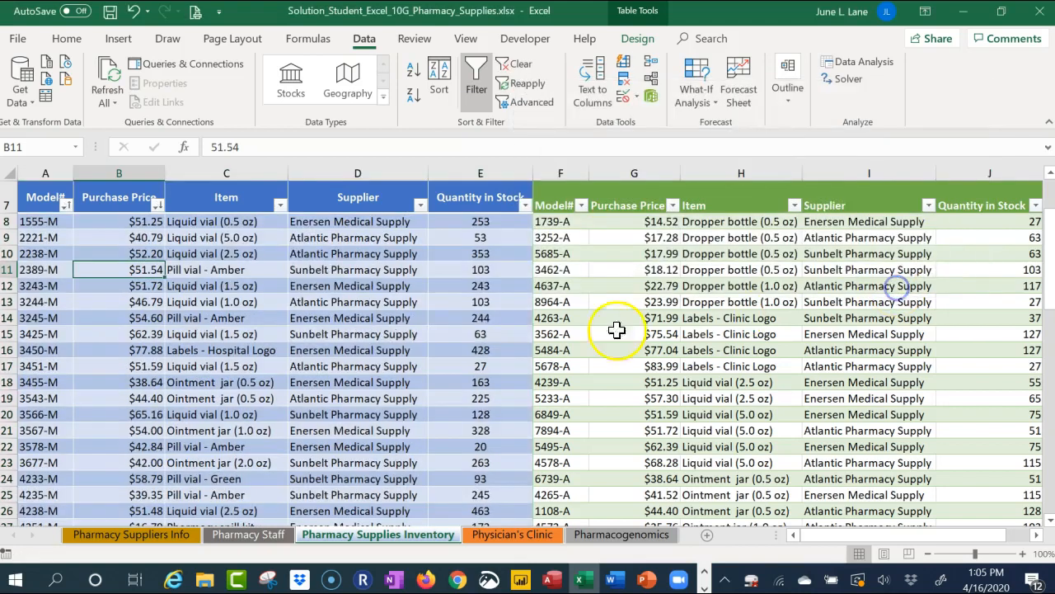
Step: Sort the Physician's Clinic table by Model# from A to Z, then by Purchase Price from largest to smallest
scroll(257, 356, up, 1)
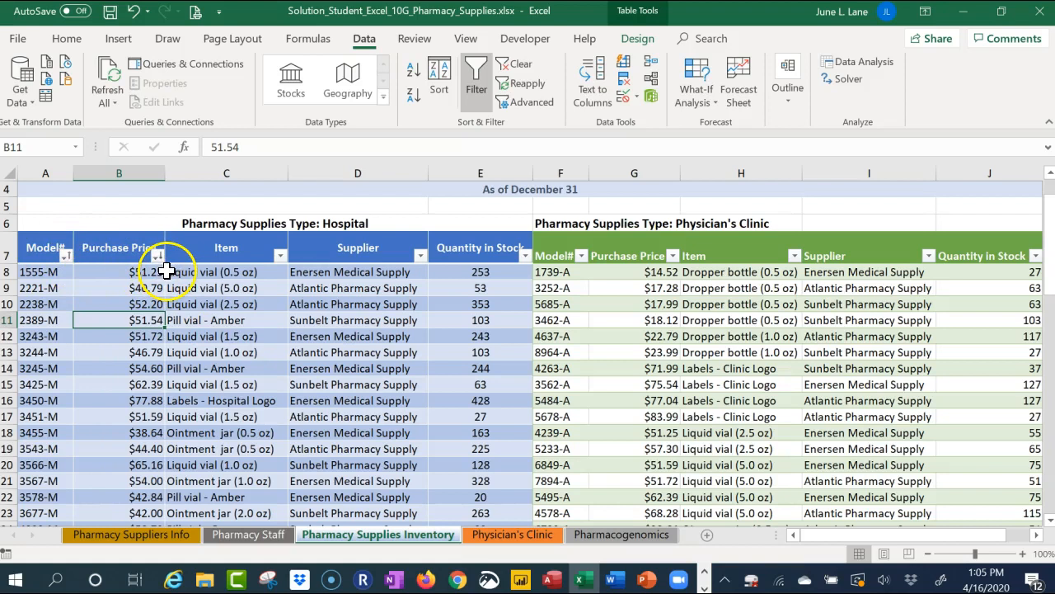
click(653, 304)
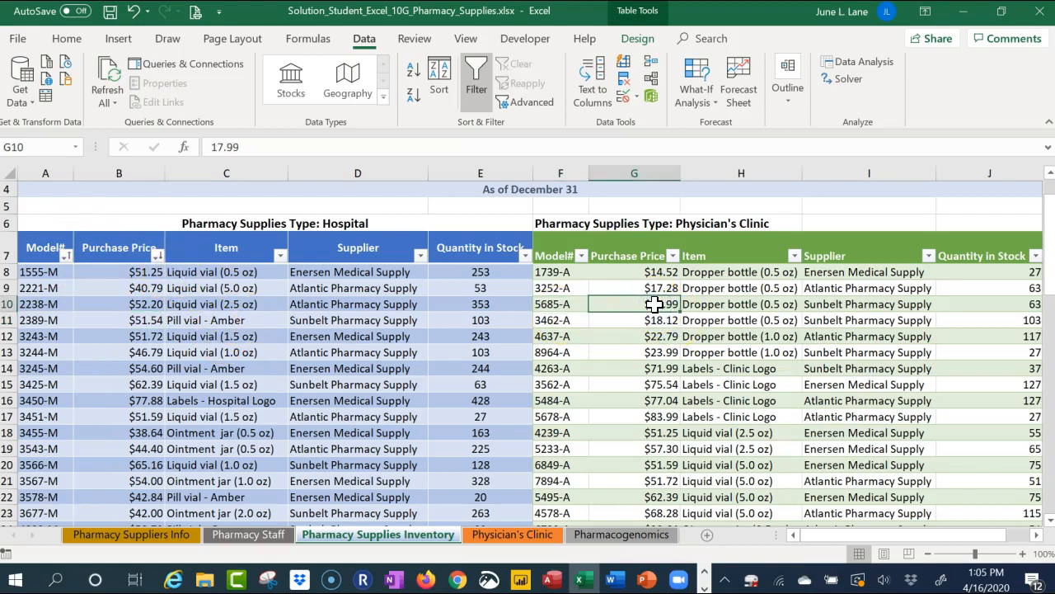
click(445, 87)
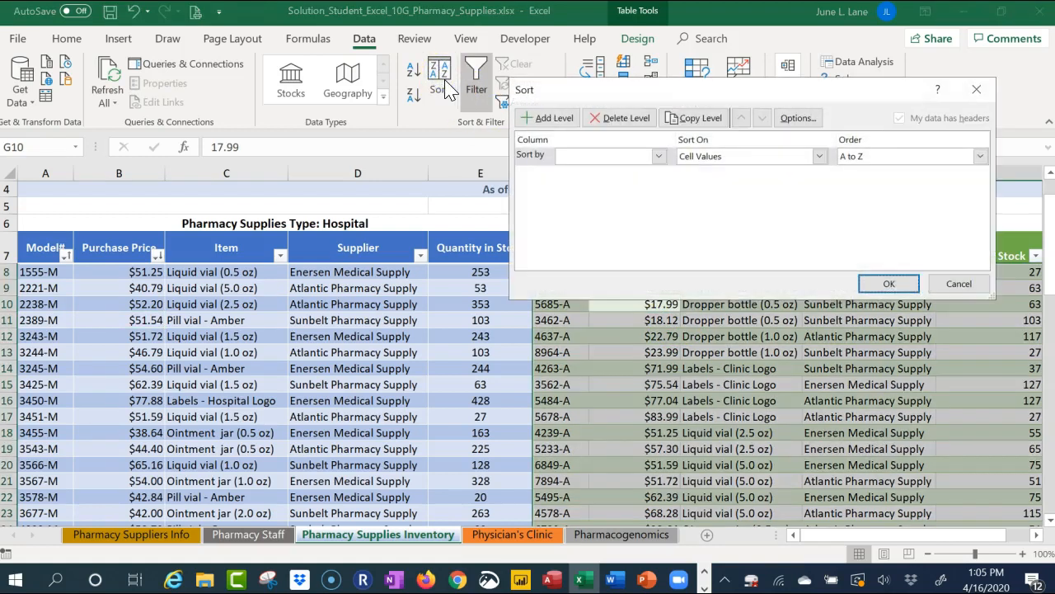
click(659, 156)
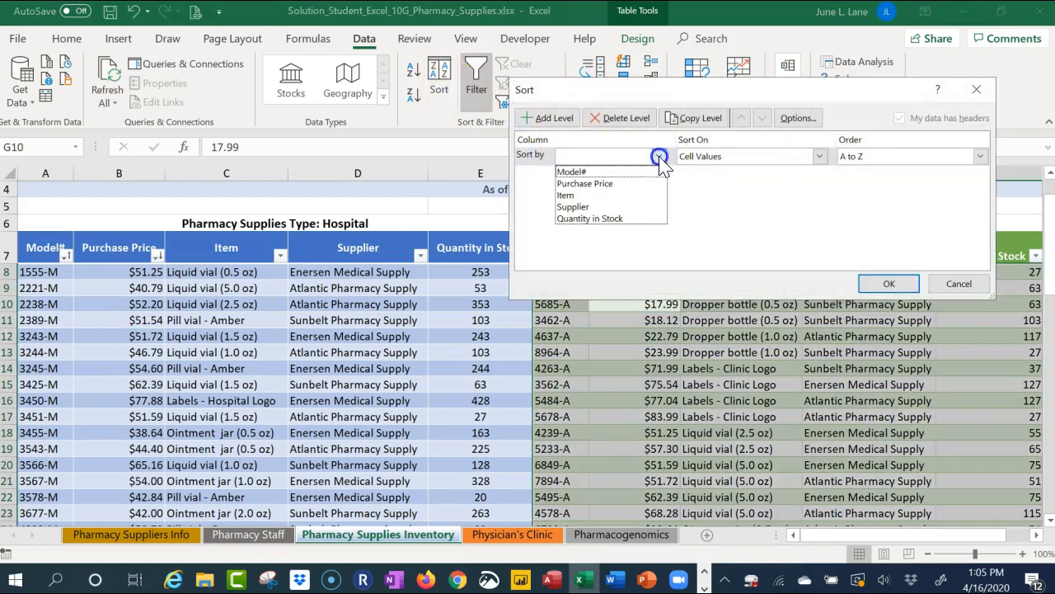
click(647, 171)
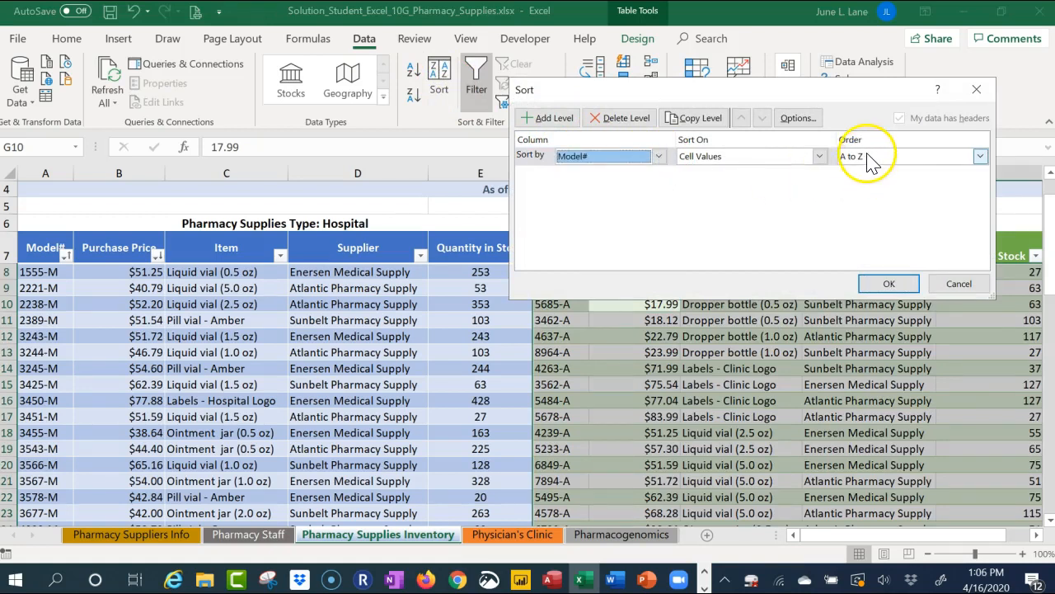
click(543, 118)
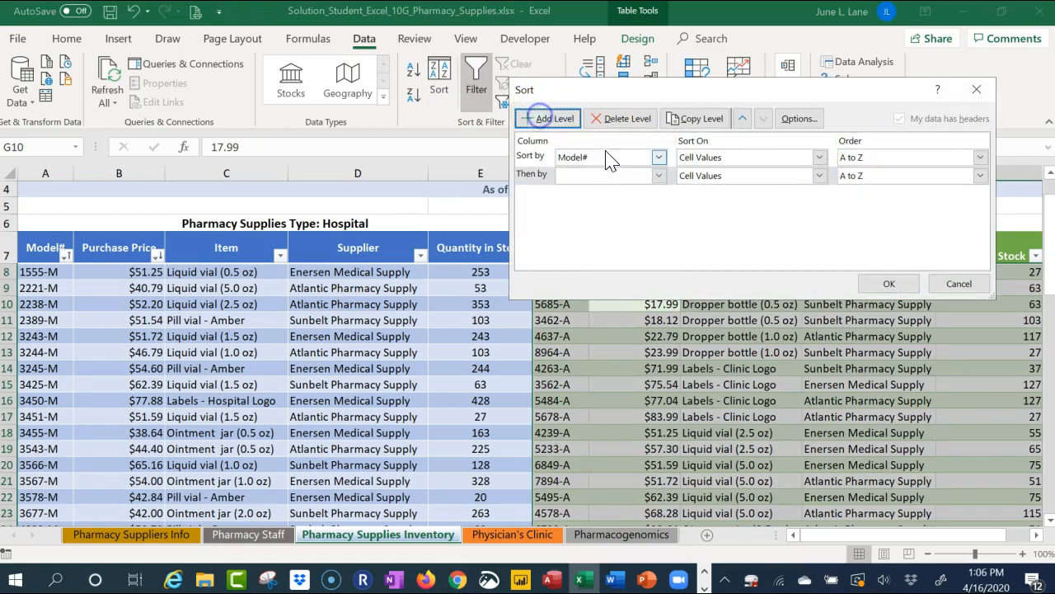
click(658, 174)
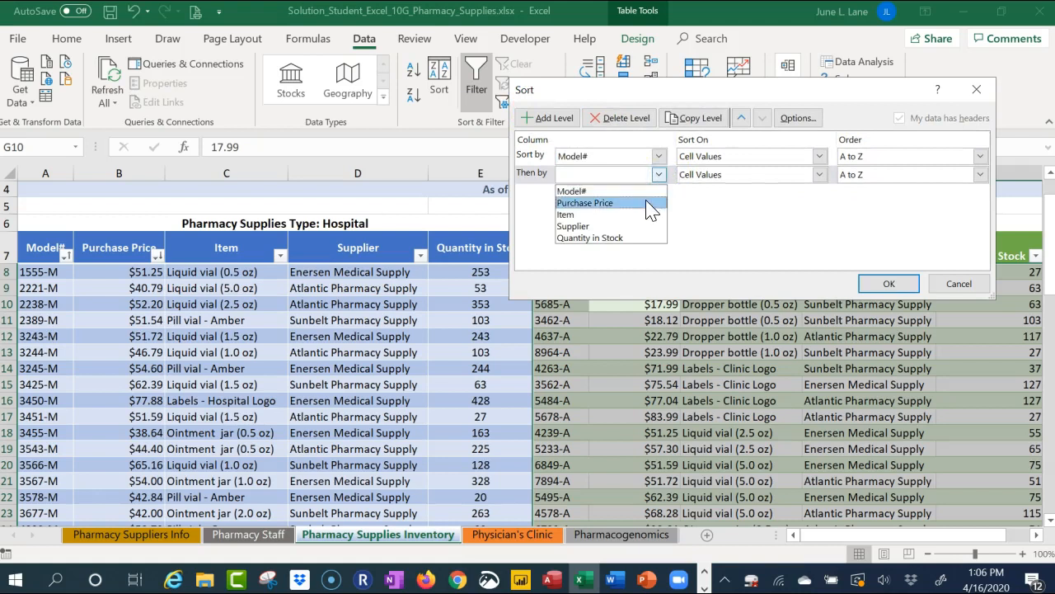
click(647, 203)
click(872, 175)
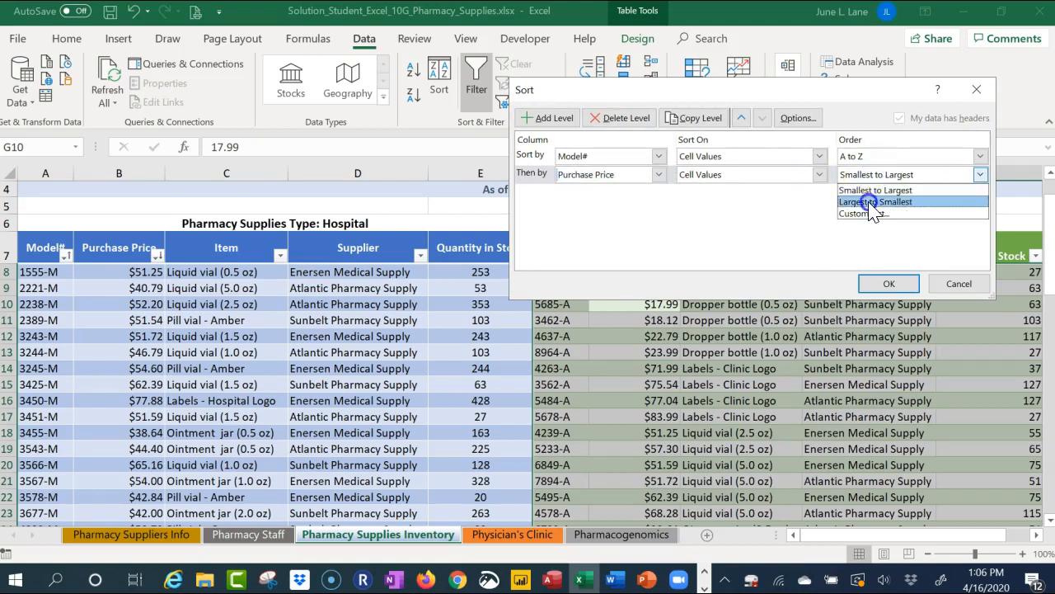
click(872, 203)
click(881, 284)
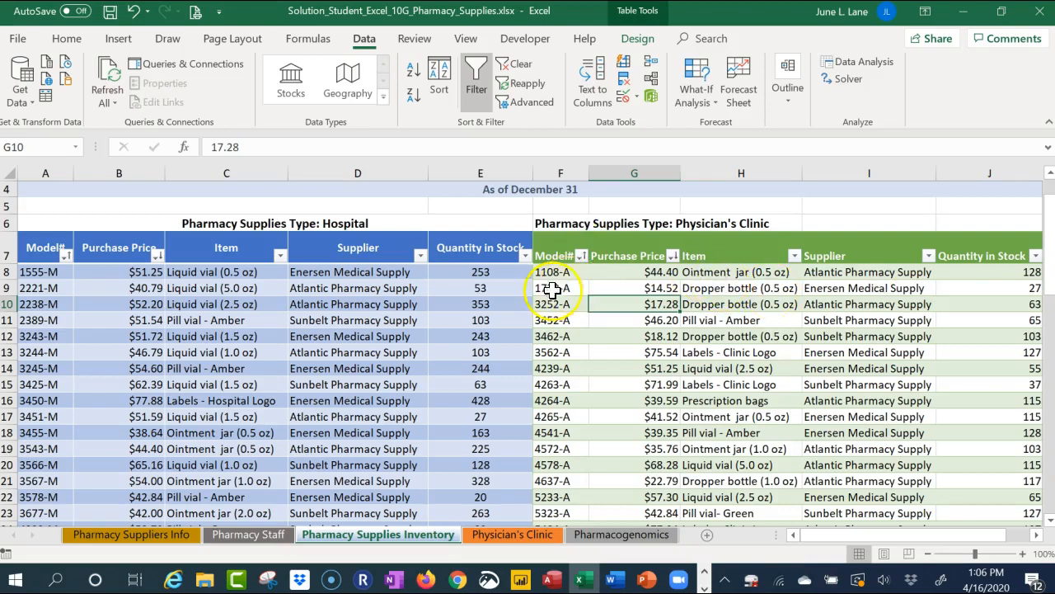
Step: Apply the rimmed three traffic lights icon set to the Hospital quantities in stock in E8:E42
drag(489, 272, 505, 495)
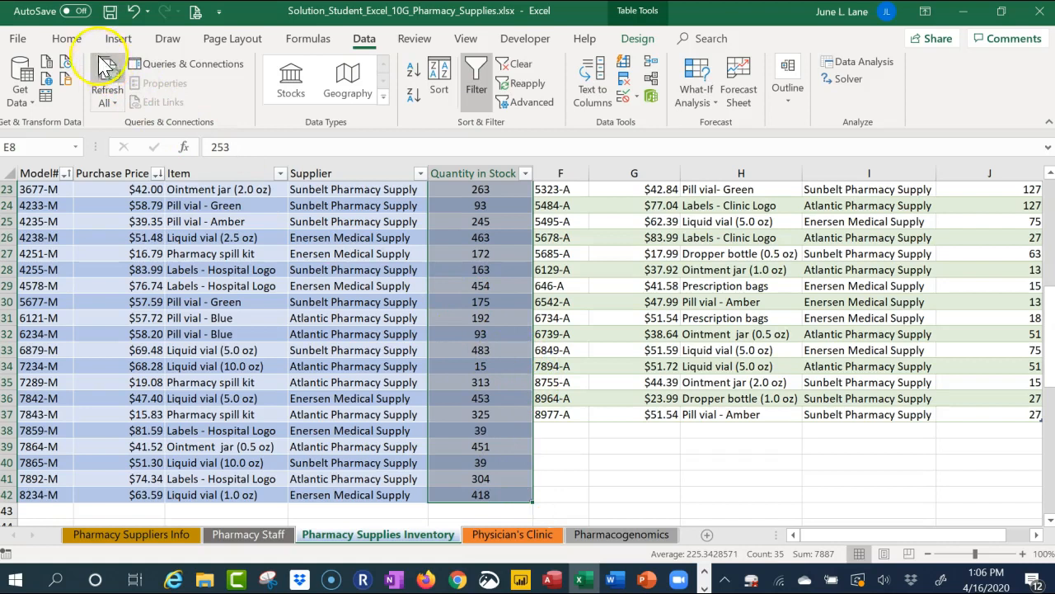
click(67, 42)
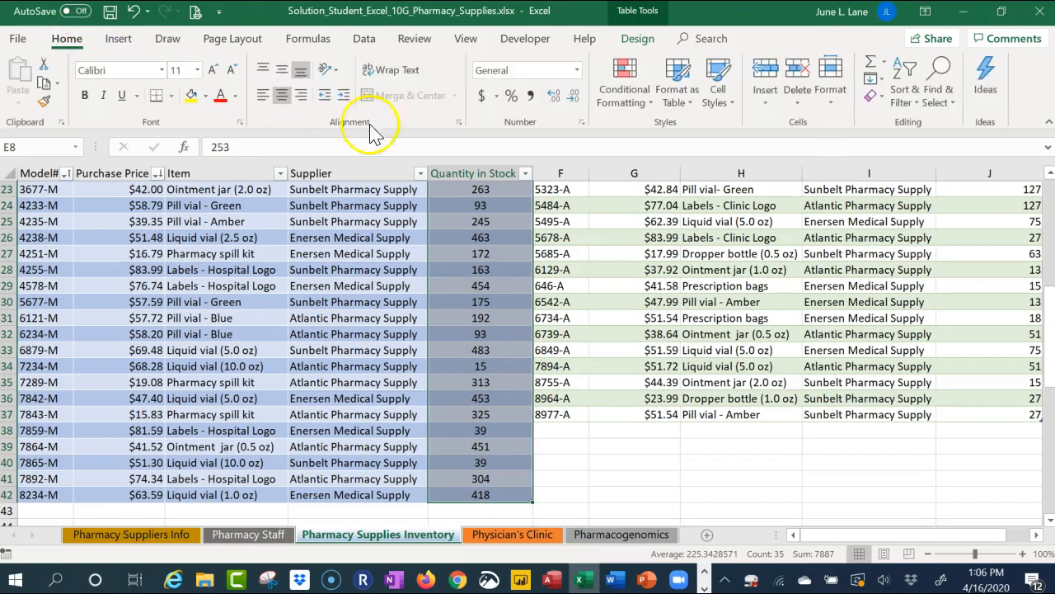
click(651, 109)
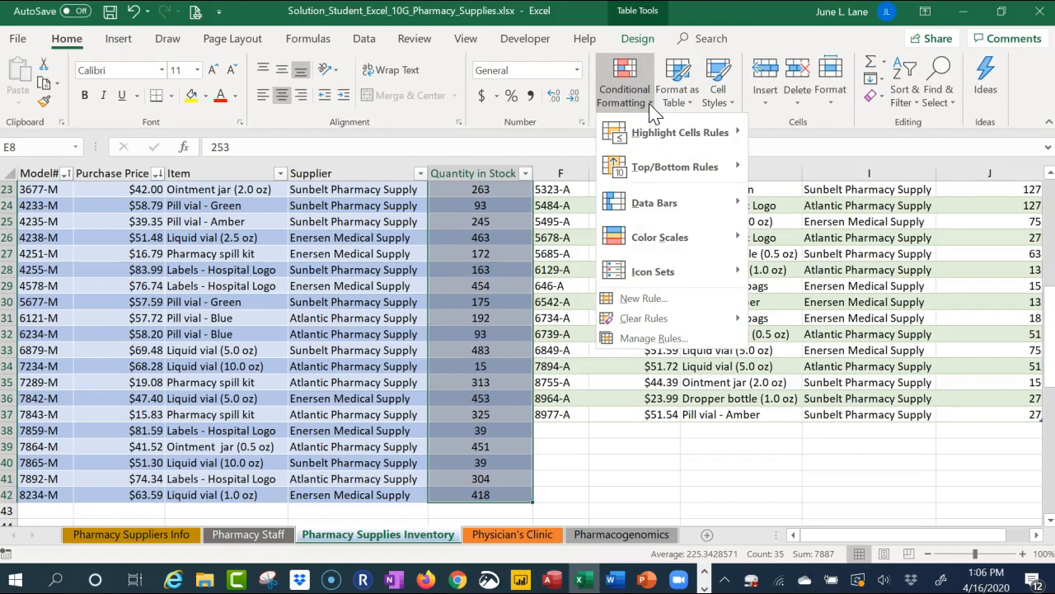
click(639, 272)
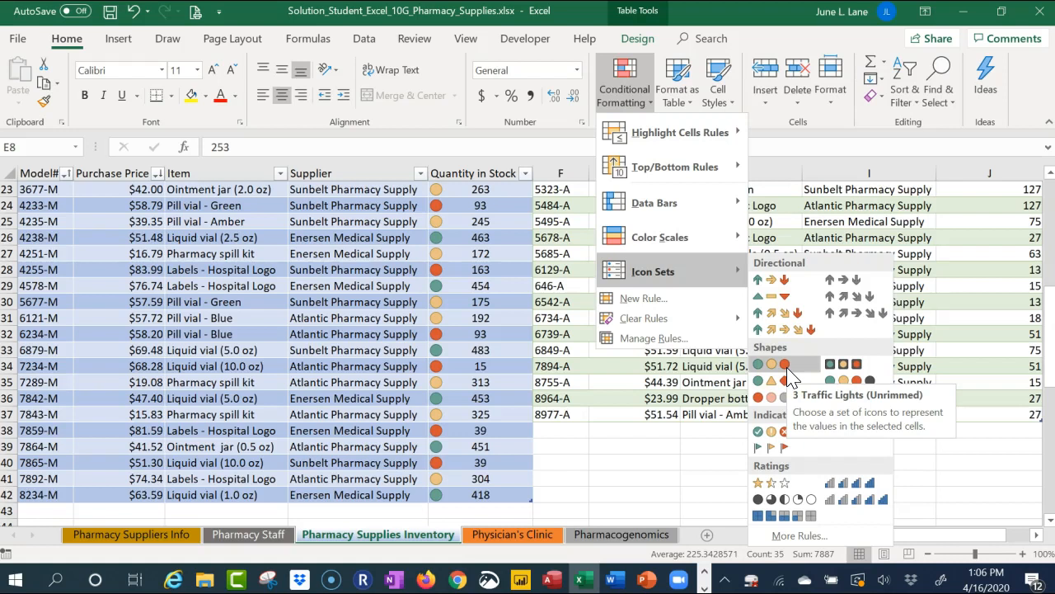
click(845, 367)
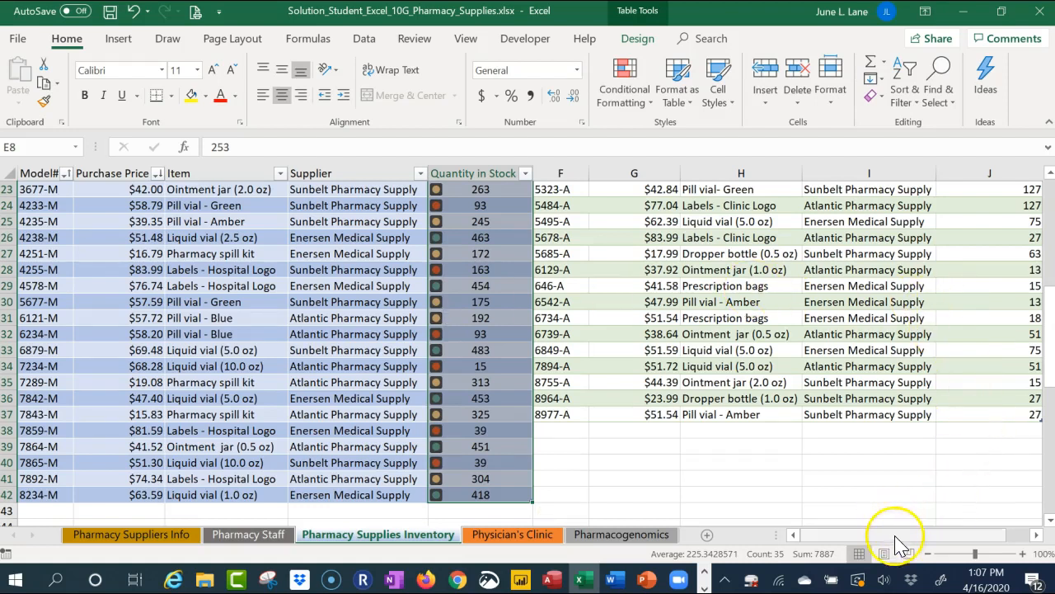
Step: Apply the rimmed three traffic lights icon set to the Physician's Clinic quantities in stock in J8:J37
drag(898, 536, 921, 535)
scroll(956, 330, up, 2)
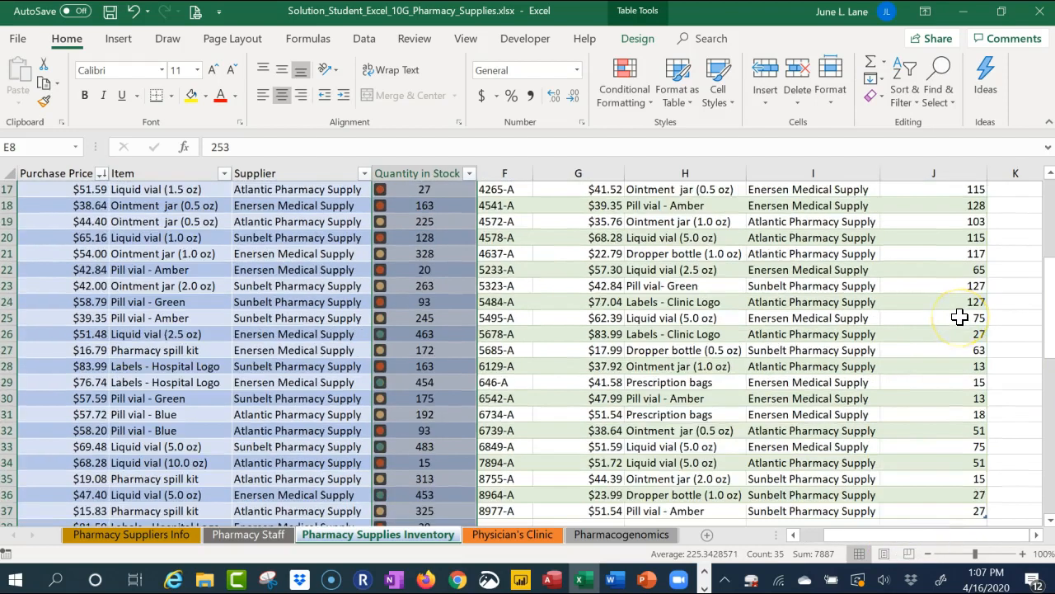
scroll(961, 317, up, 5)
drag(947, 331, 954, 492)
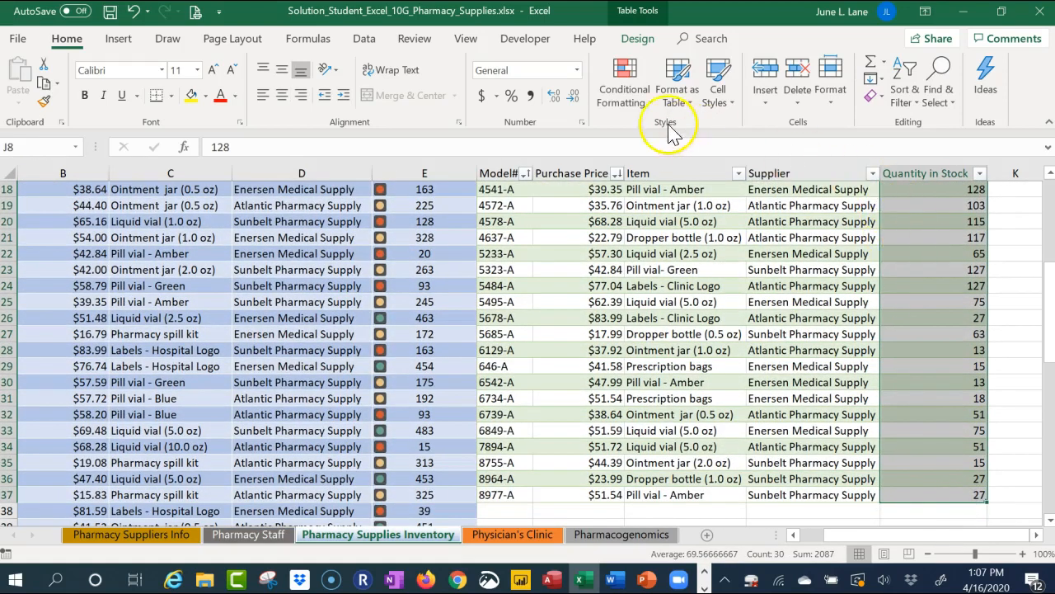
click(627, 92)
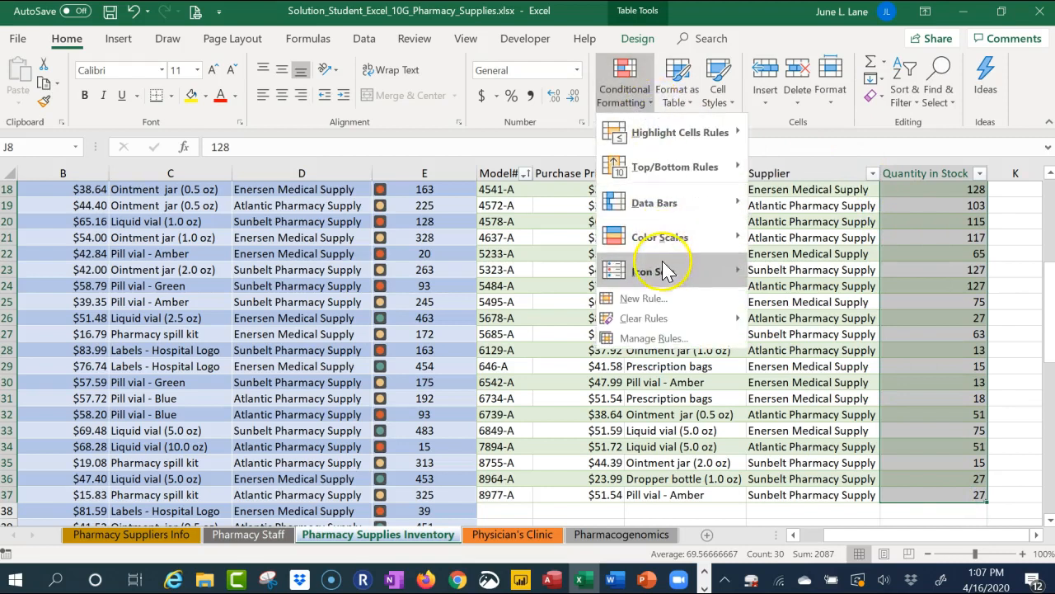
mouse_move(664, 273)
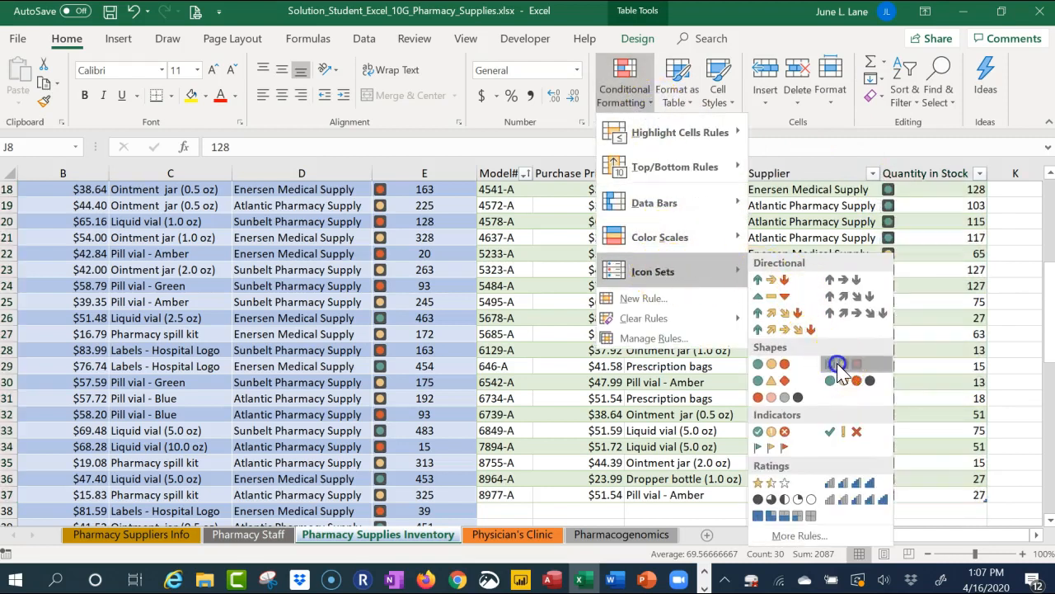
click(839, 369)
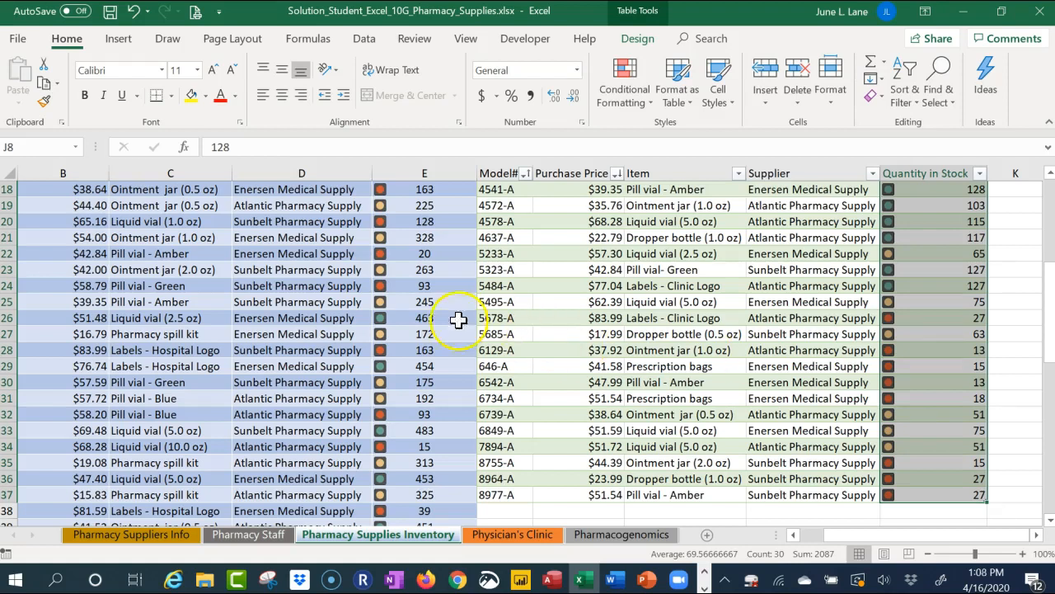
Step: Set up a formula-based conditional formatting rule for the Hospital items in C8:C42 using =c8="Pharmacy spill kit"
scroll(172, 207, up, 2)
scroll(172, 207, up, 2)
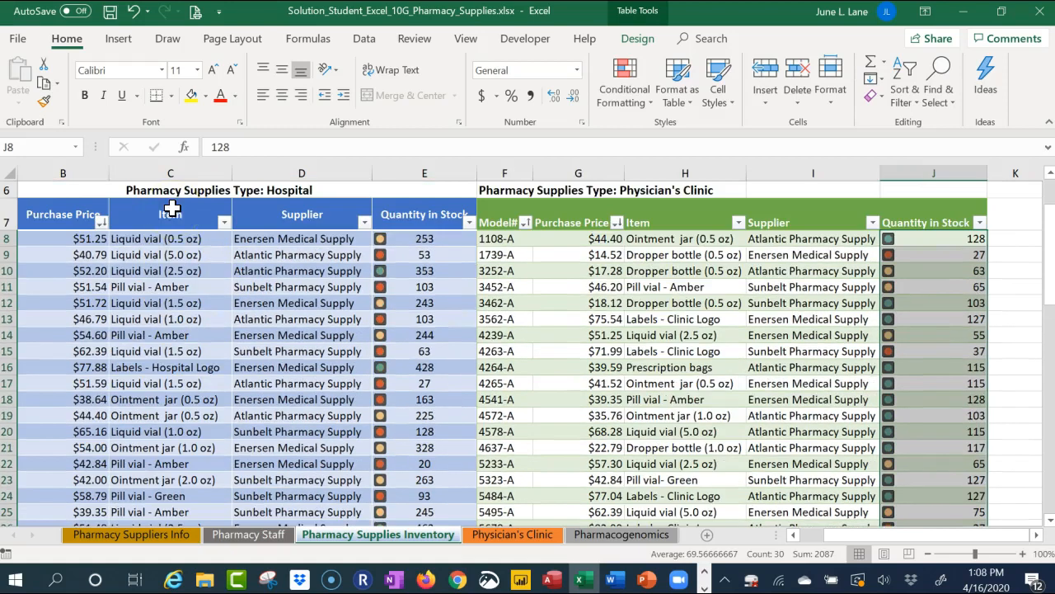
drag(151, 236, 160, 454)
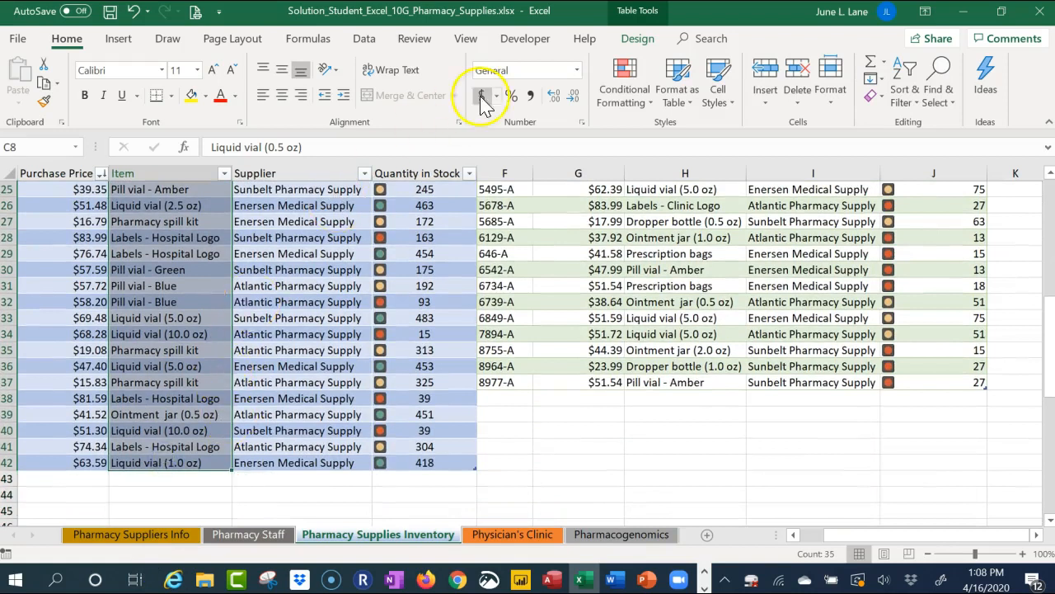
click(627, 103)
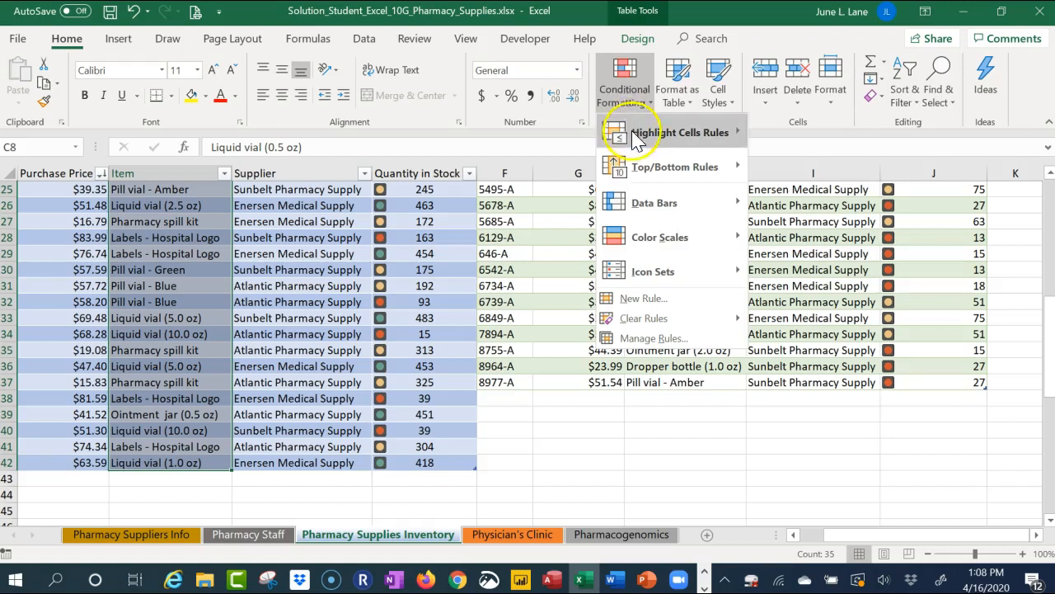
click(643, 216)
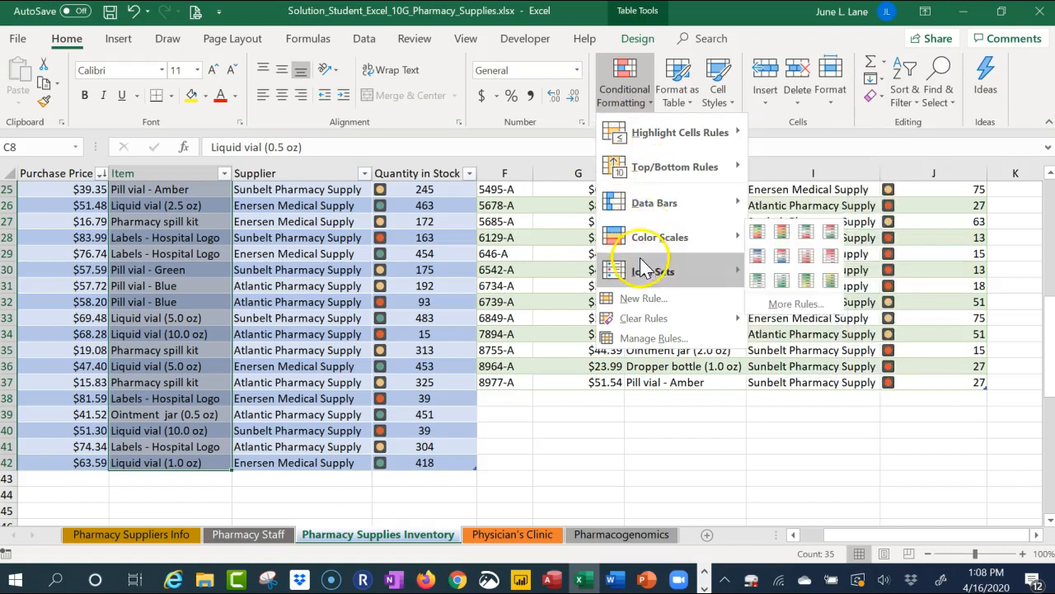
click(649, 303)
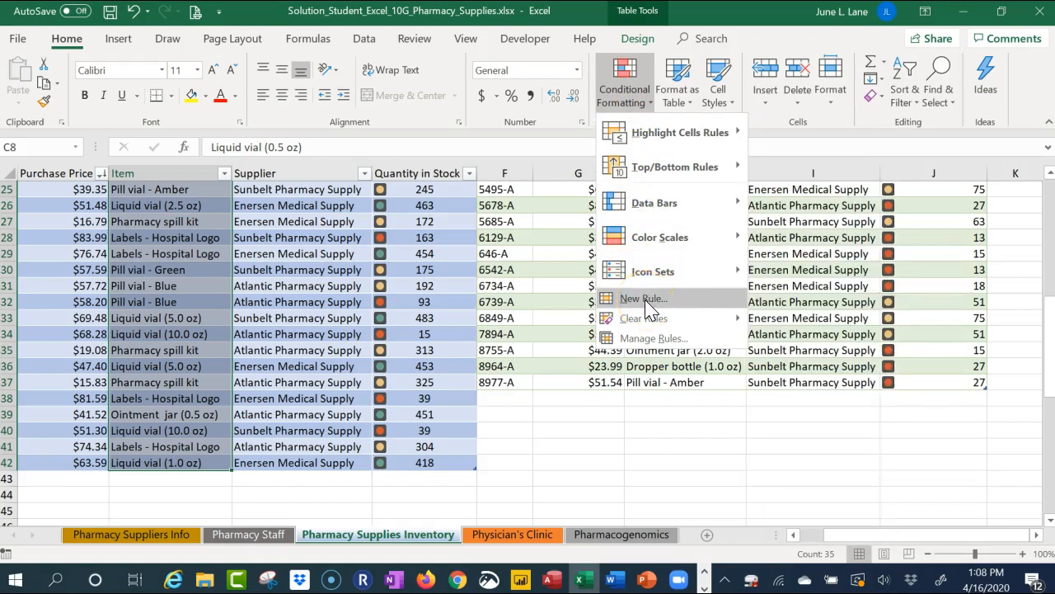
click(647, 302)
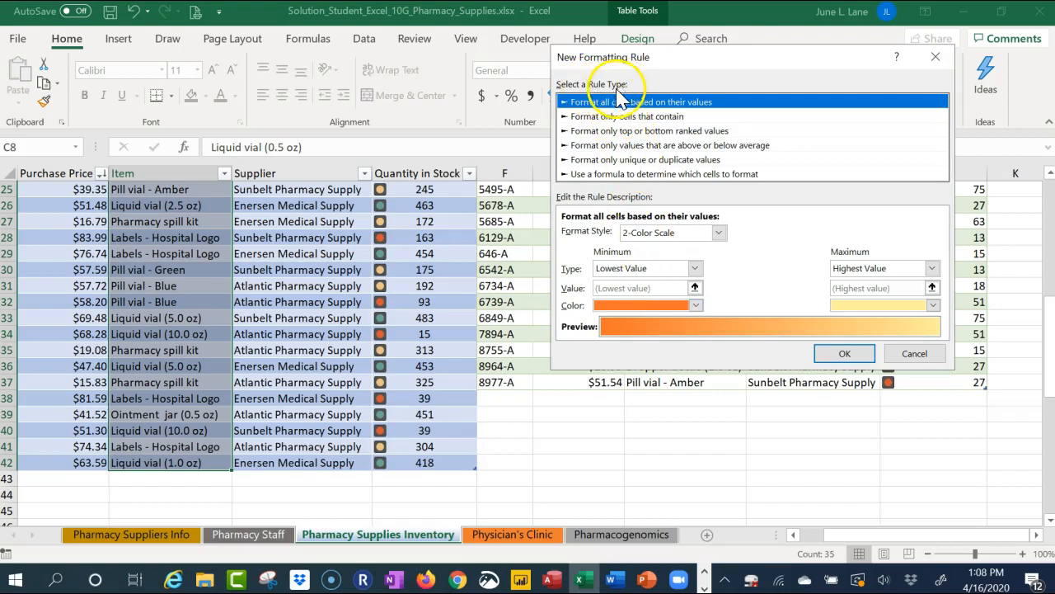
click(597, 176)
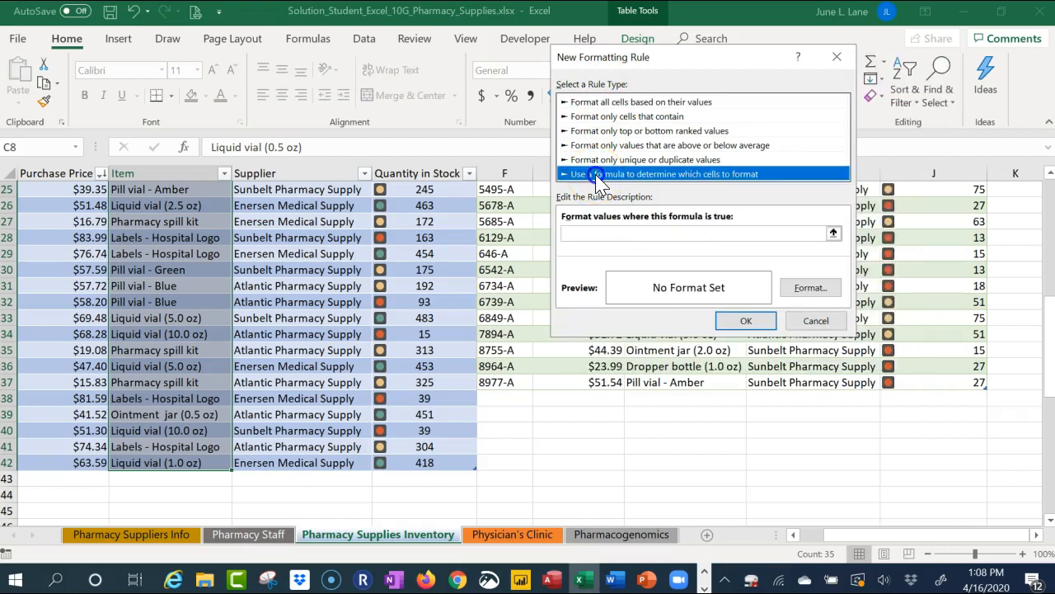
click(604, 233)
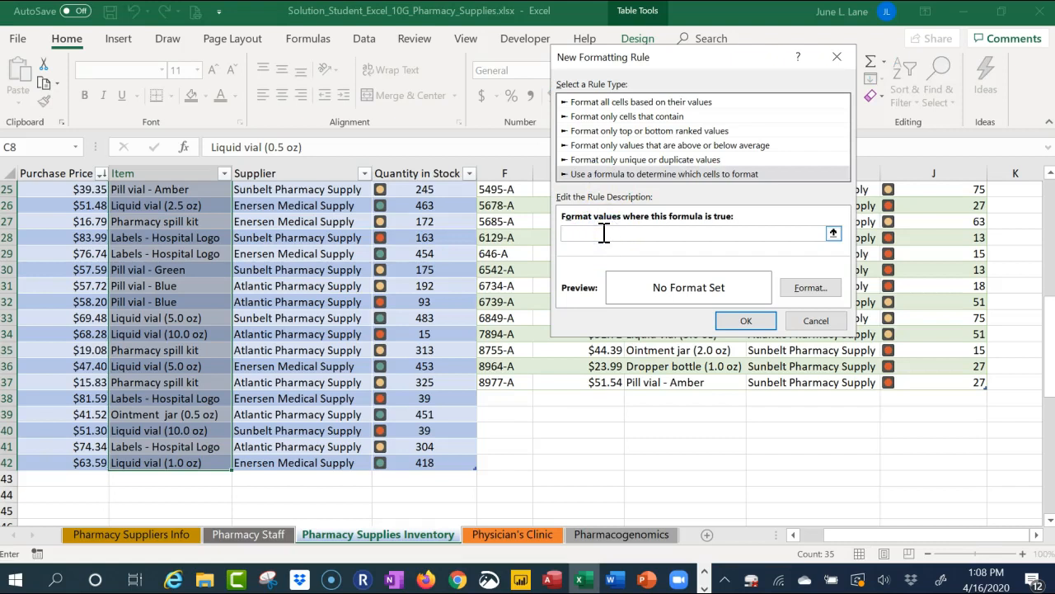
text(=c8+)
key(BackSpace)
text(=)
text("Pharmacy spill)
text(kit)
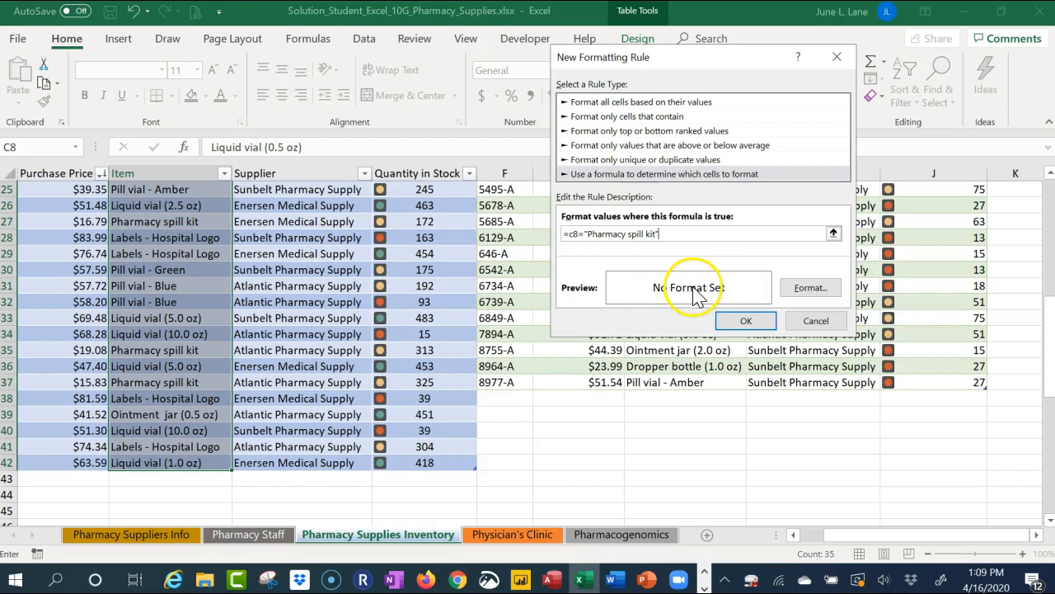
Step: Give the pharmacy spill kit rule a Bold Italic font style in standard red and apply it
click(804, 288)
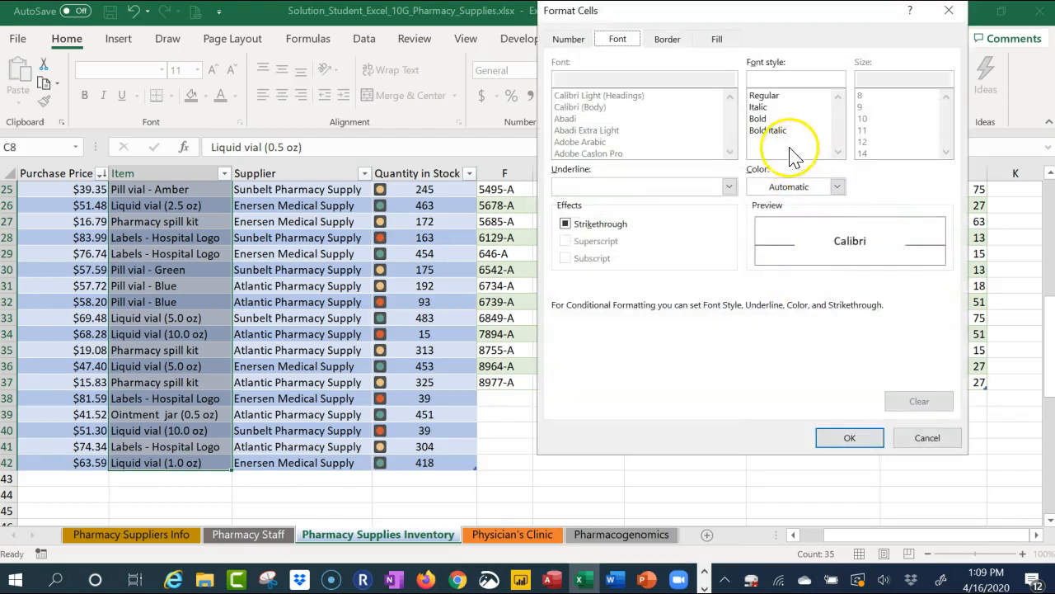
click(781, 132)
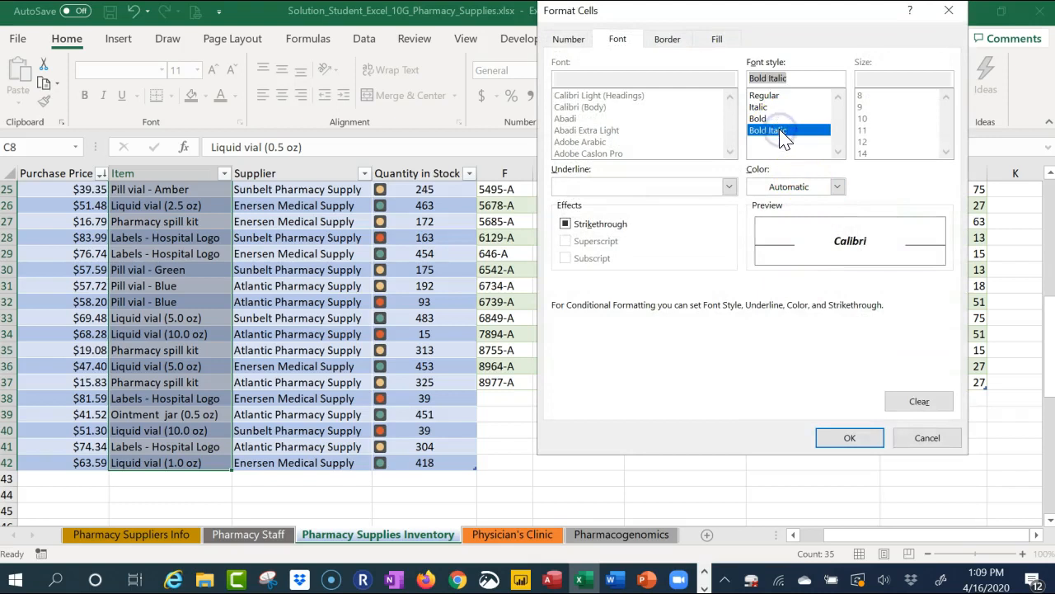
click(837, 187)
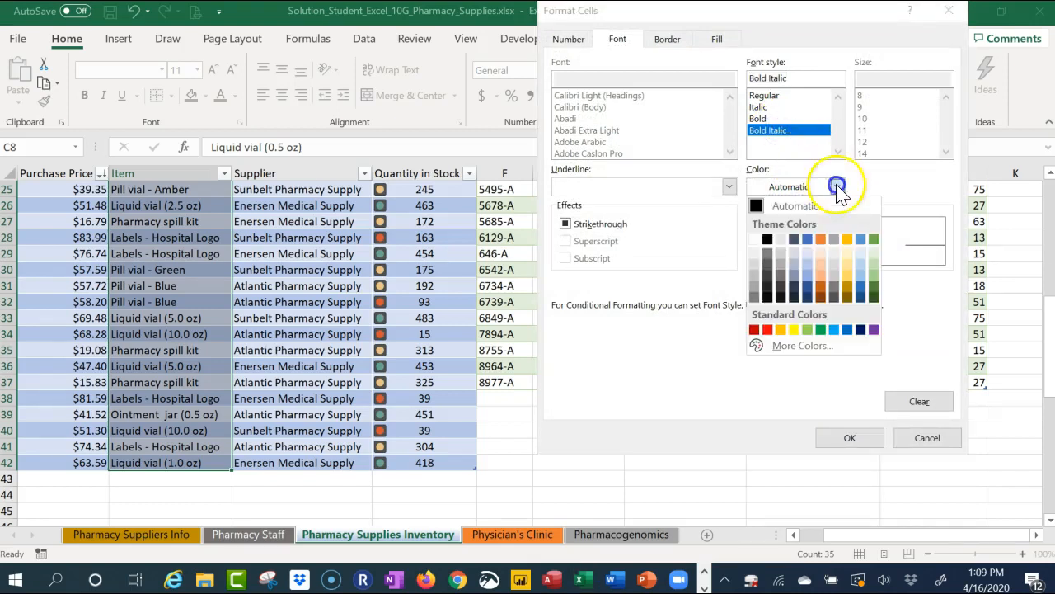
click(767, 329)
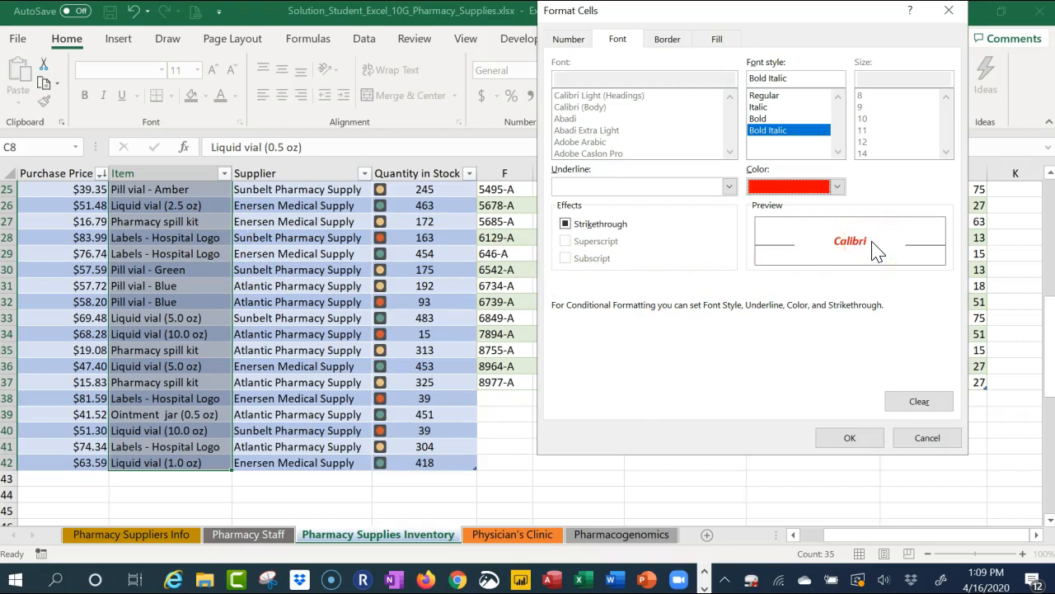
click(863, 441)
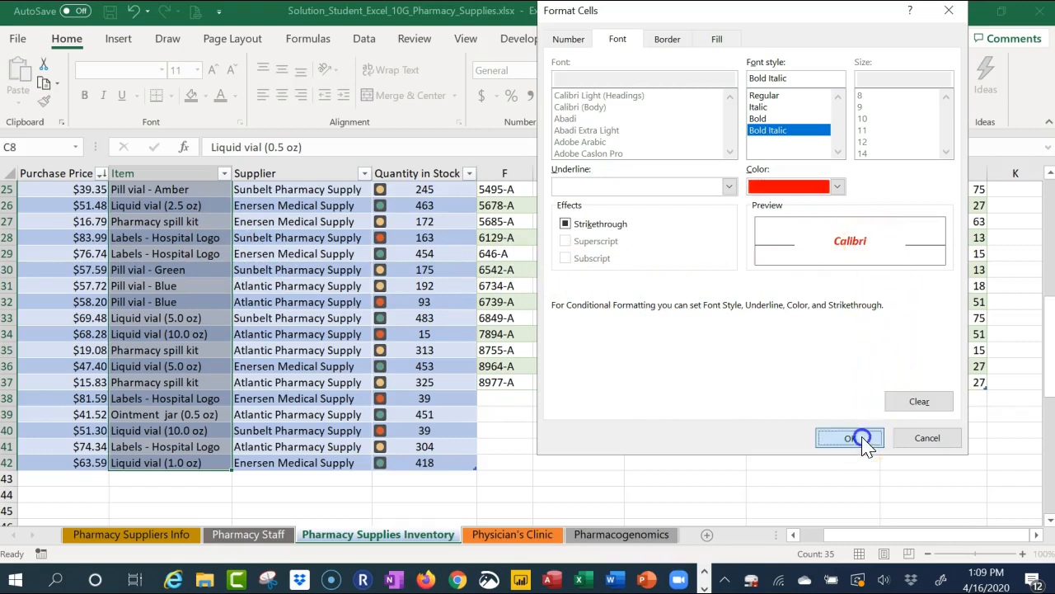
click(745, 323)
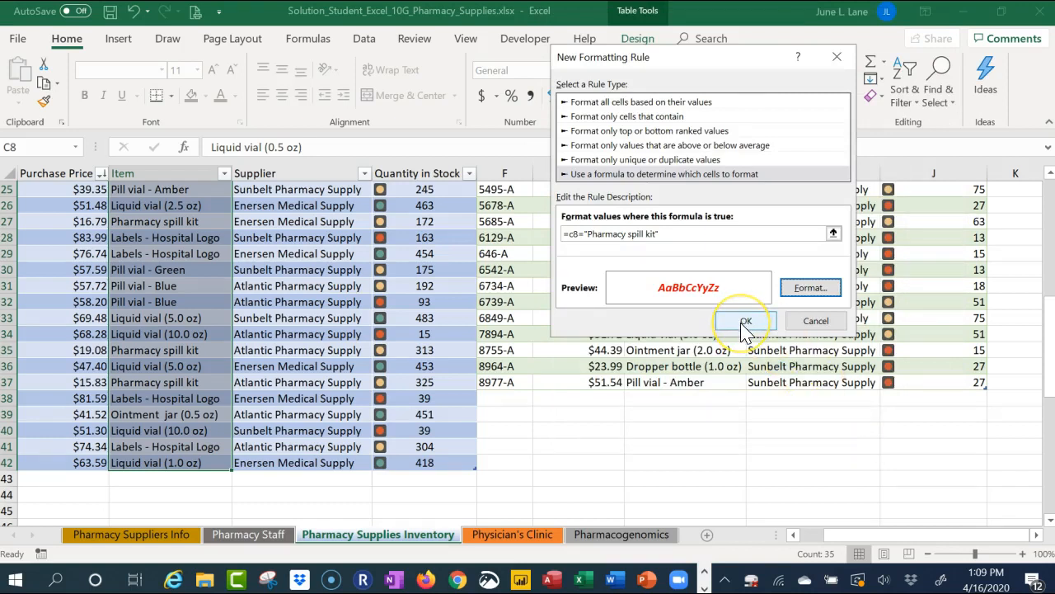
click(746, 322)
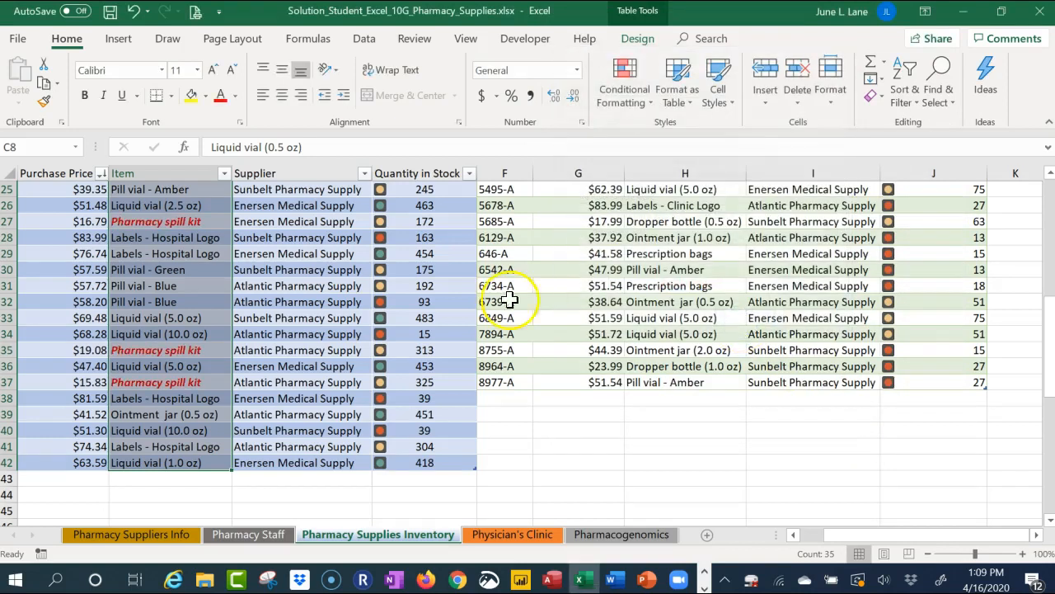
Step: Examine the Hospital table's Item column for the formatting of the pharmacy spill kit entries
scroll(212, 342, up, 2)
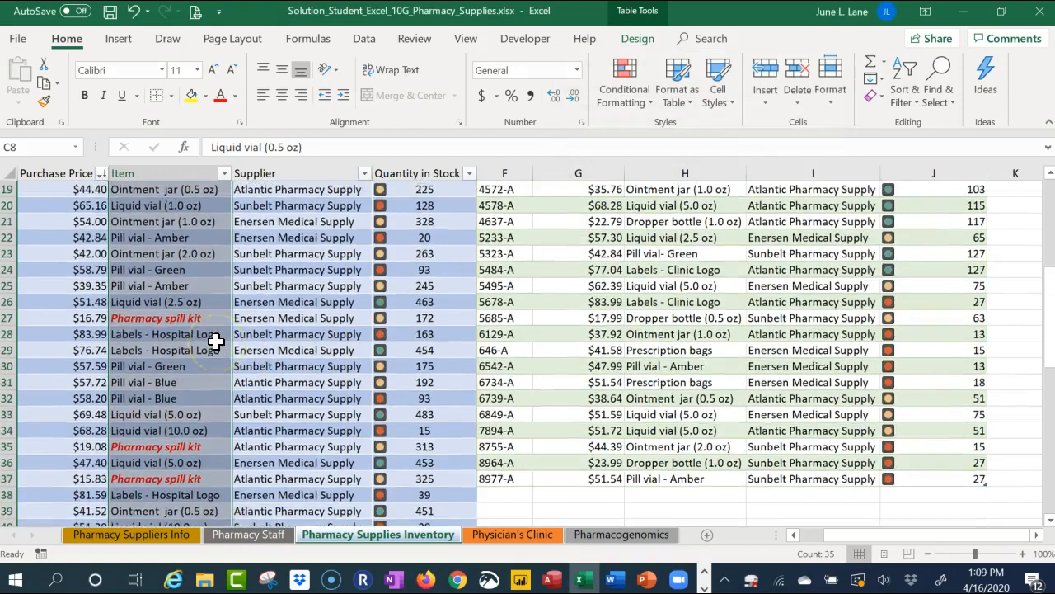
scroll(215, 341, up, 3)
scroll(215, 340, up, 3)
scroll(215, 340, down, 4)
scroll(215, 340, down, 3)
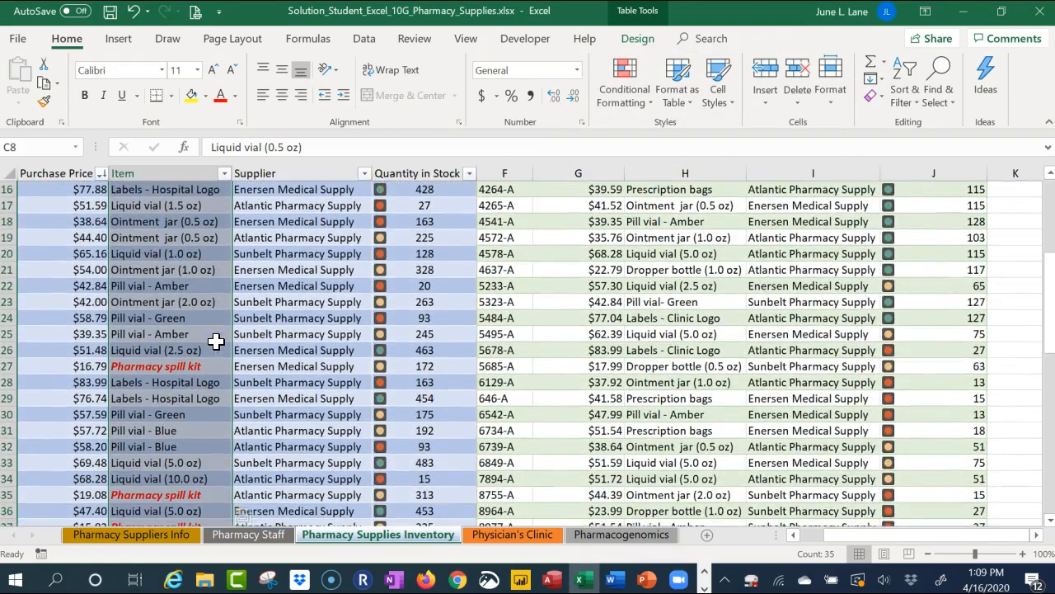
scroll(214, 341, down, 1)
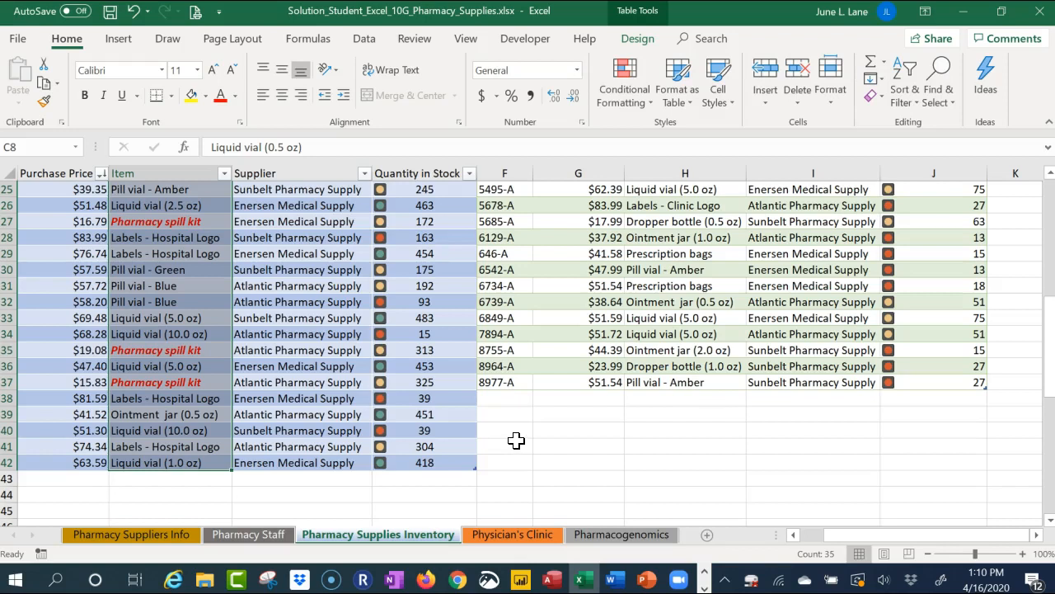
Step: Delete the Physician's Clinic worksheet from the workbook
click(532, 536)
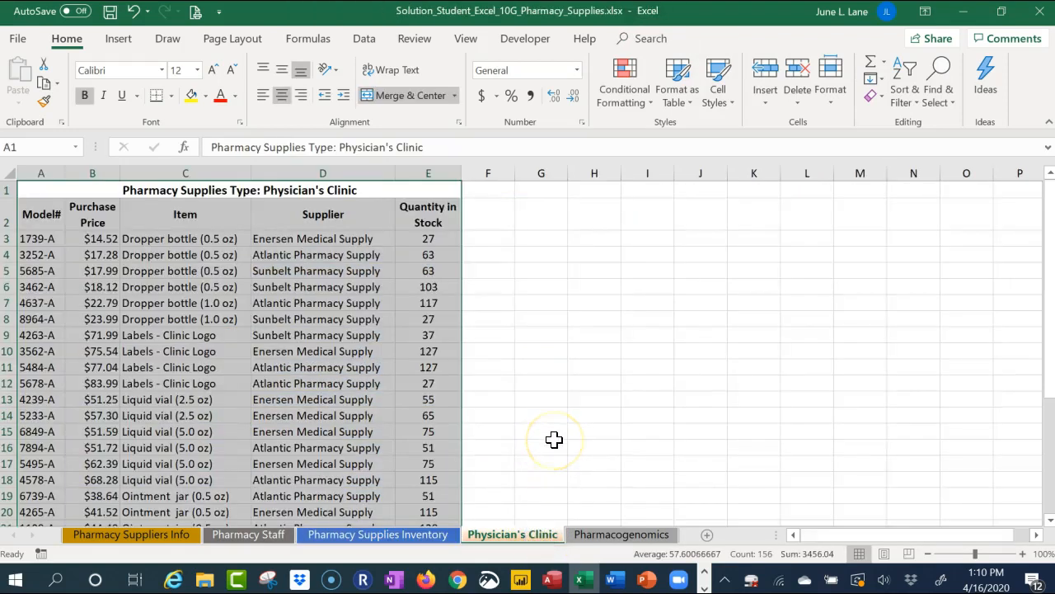
click(443, 435)
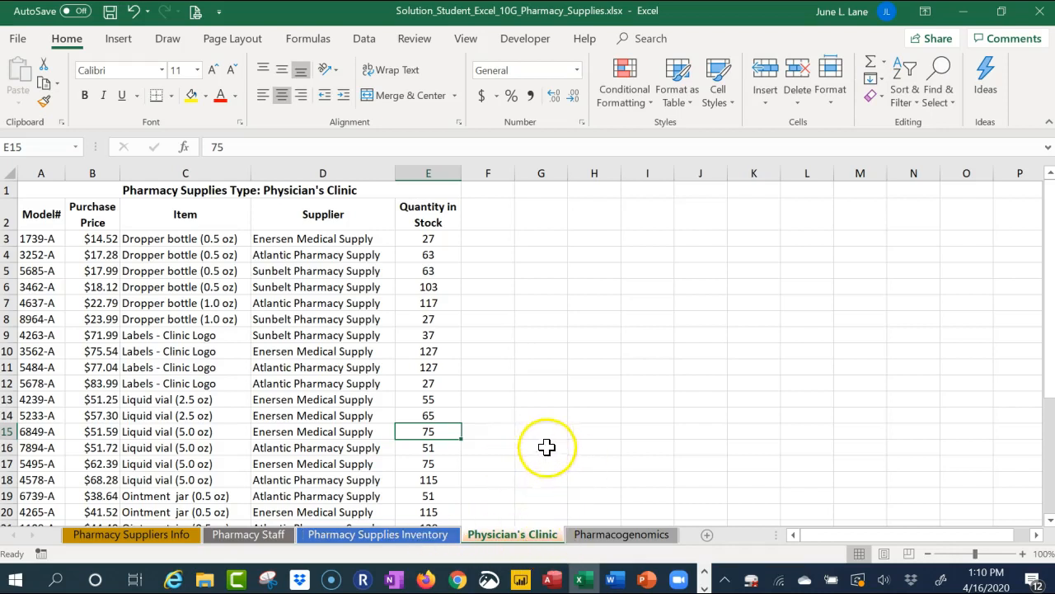
right_click(523, 535)
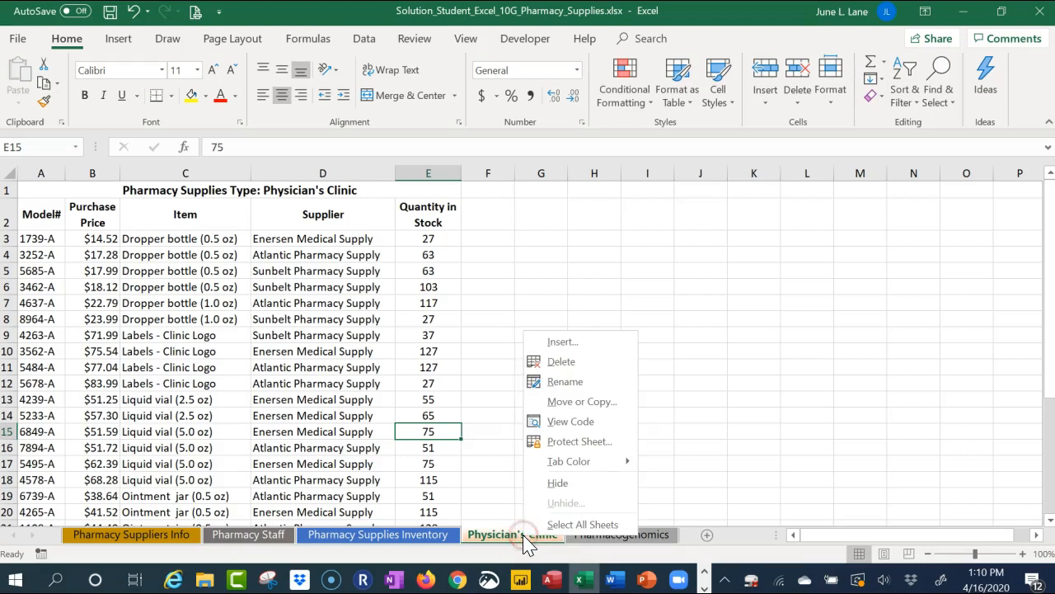
click(567, 362)
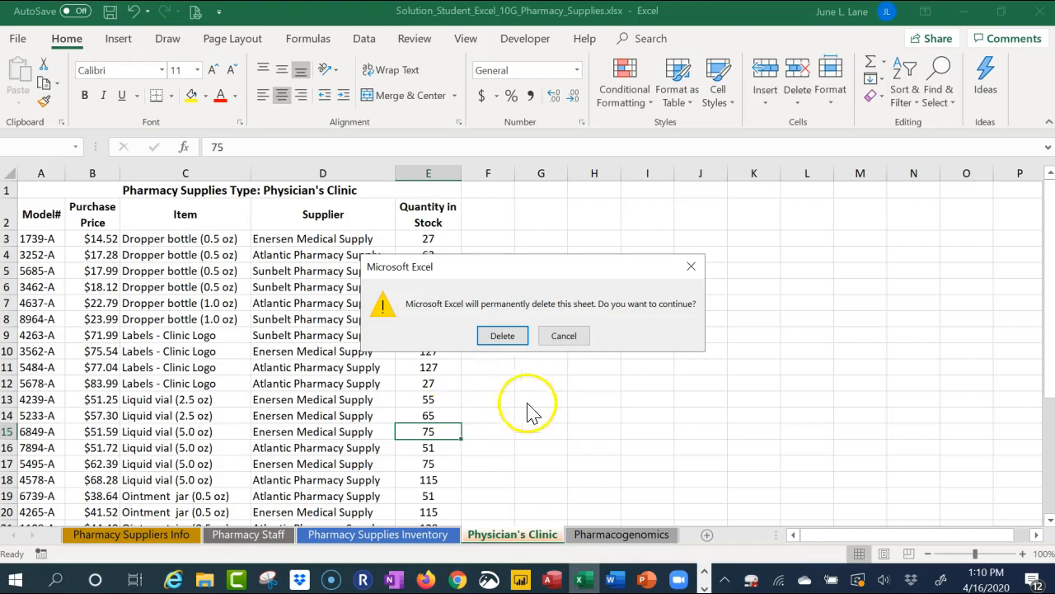
click(505, 338)
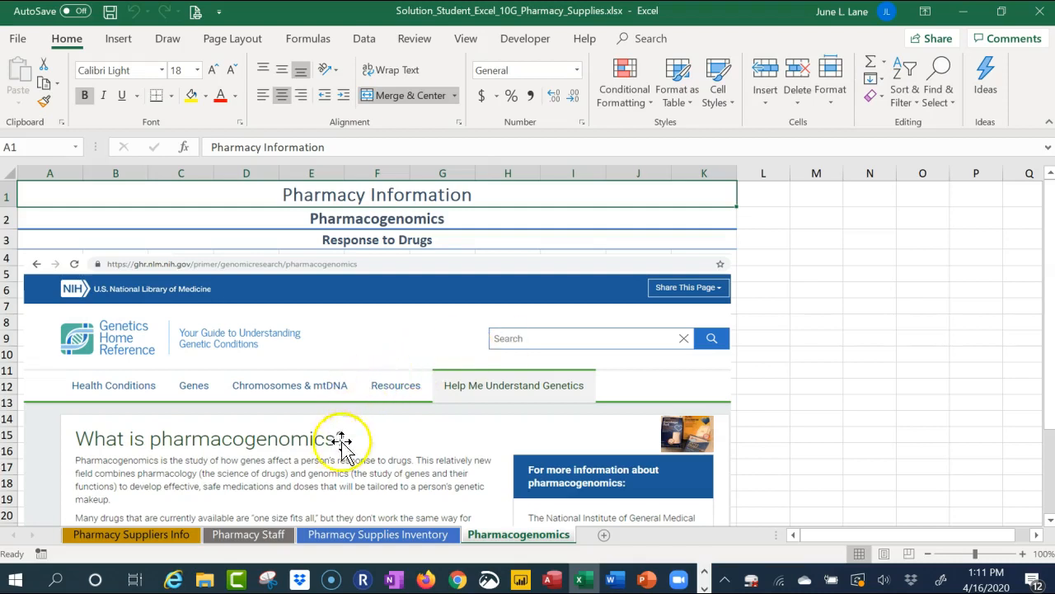
Step: Select the web page picture on the Pharmacogenomics sheet and run the accessibility check on the workbook
click(507, 538)
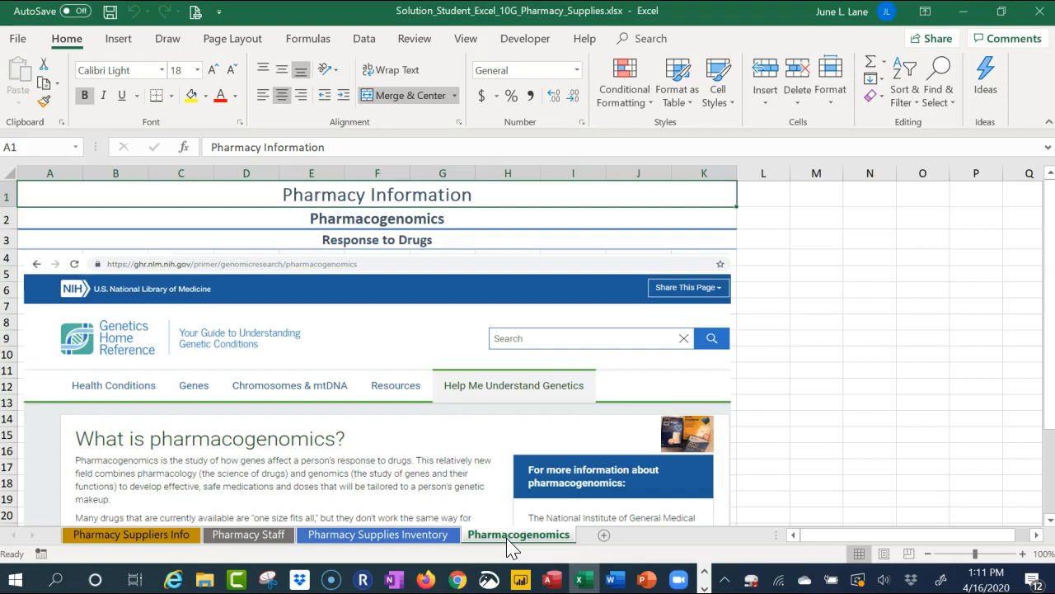
click(489, 294)
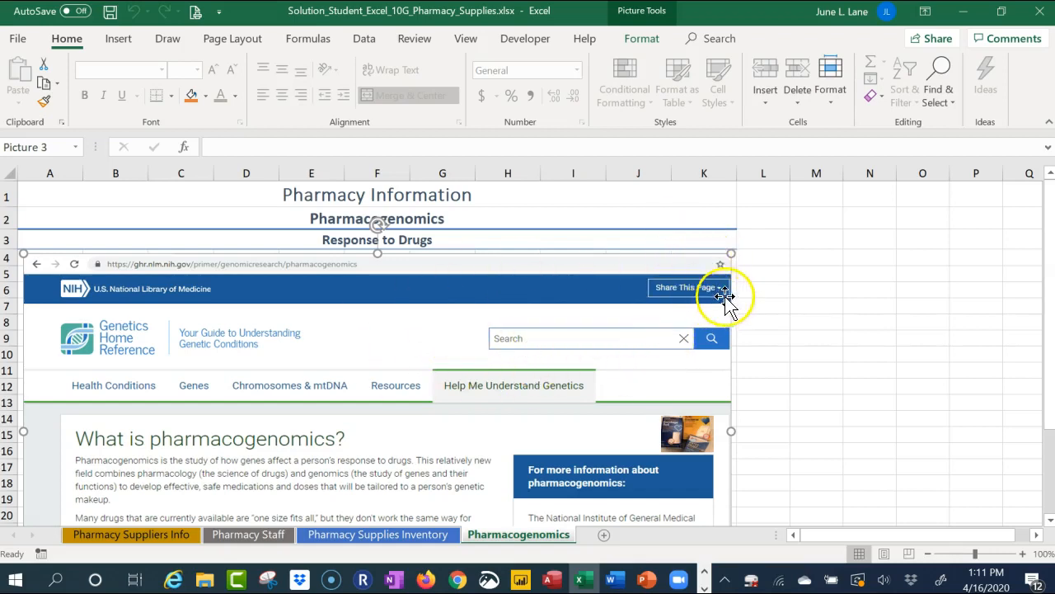
click(23, 41)
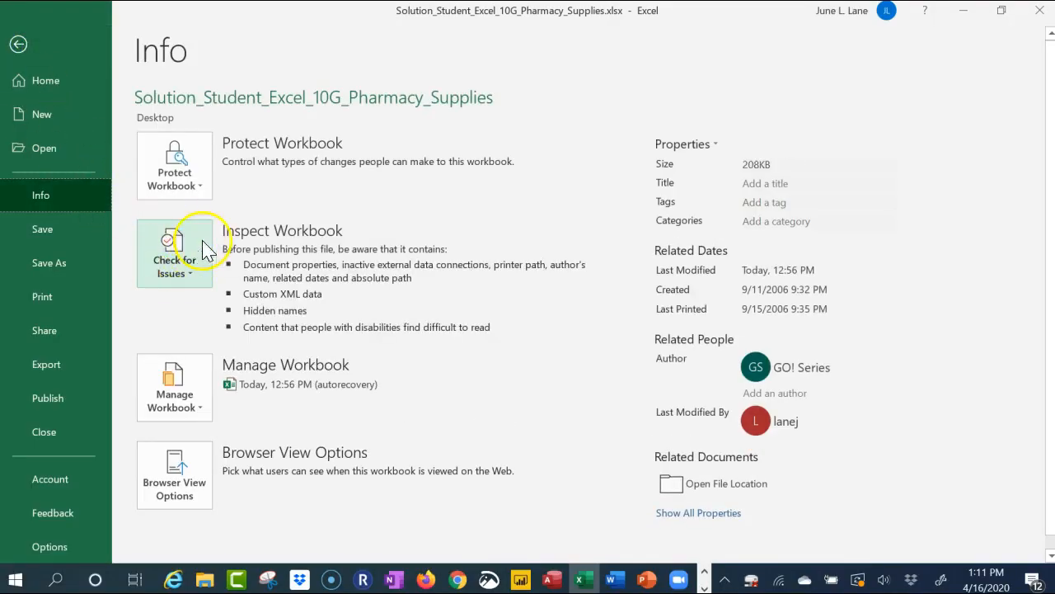
click(183, 280)
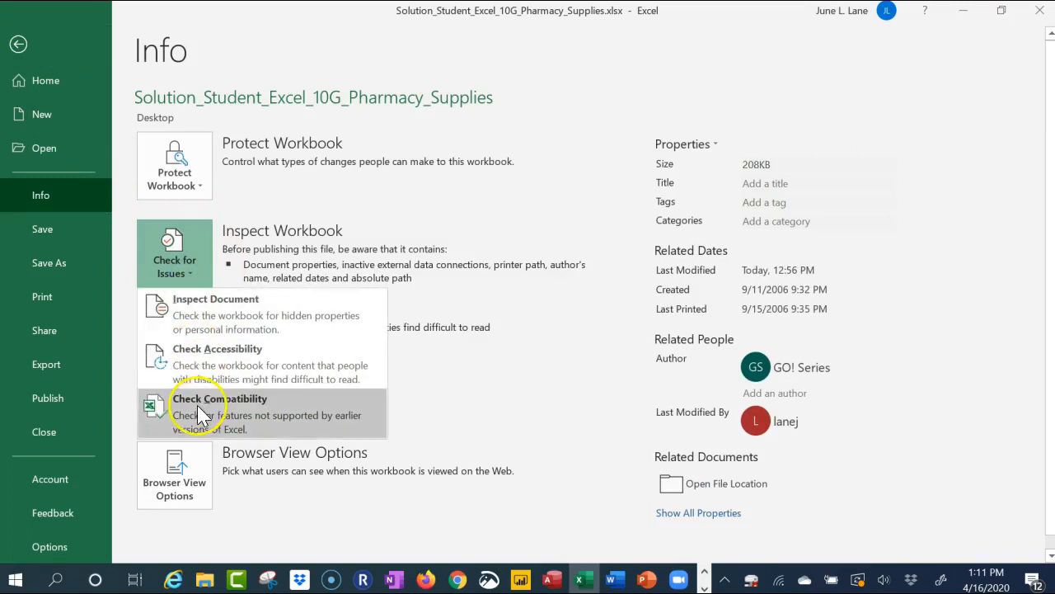
click(215, 321)
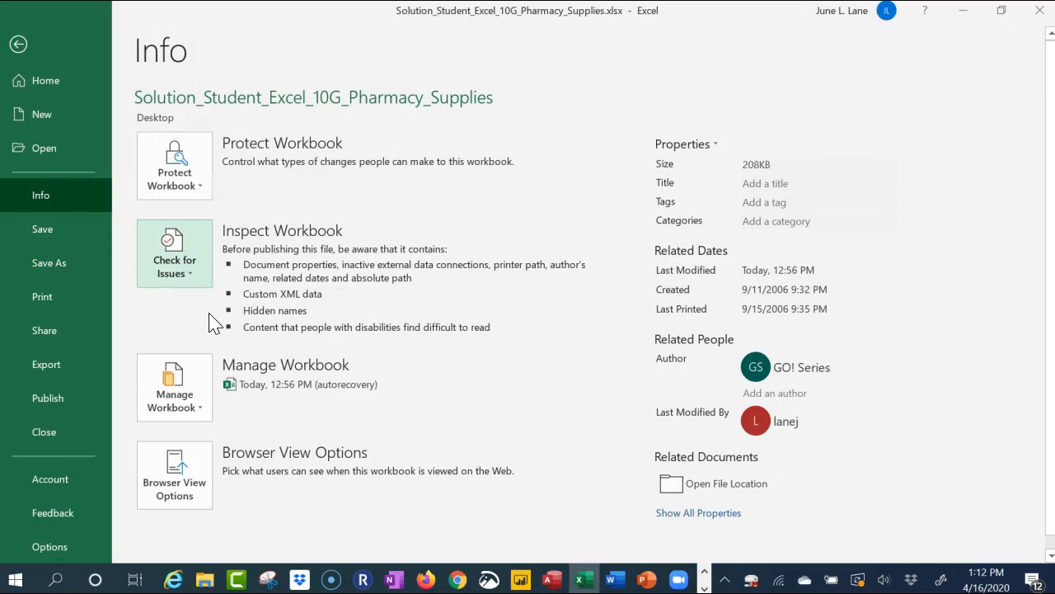
click(186, 284)
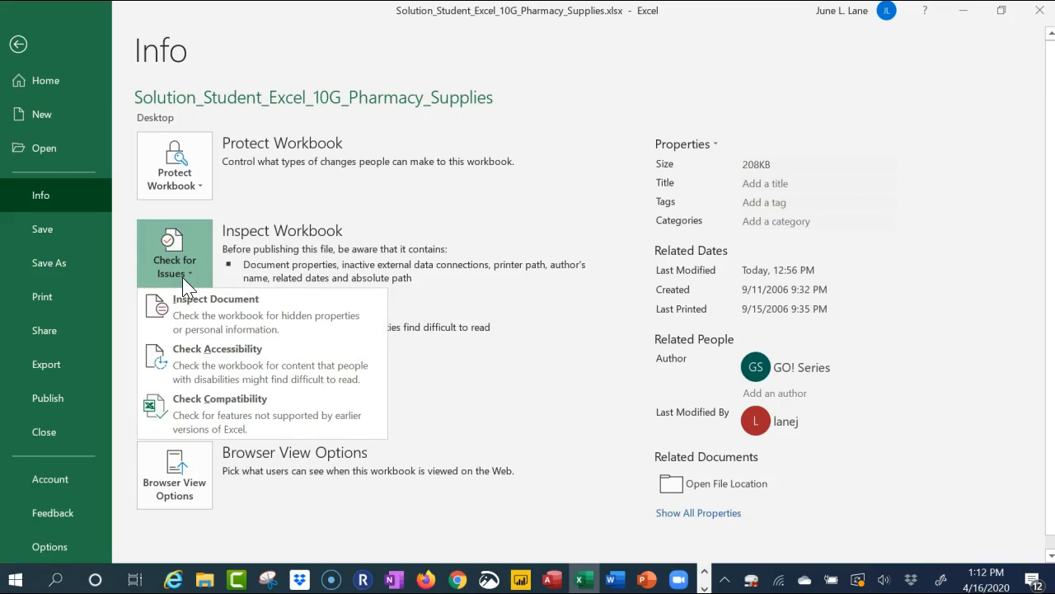
click(196, 367)
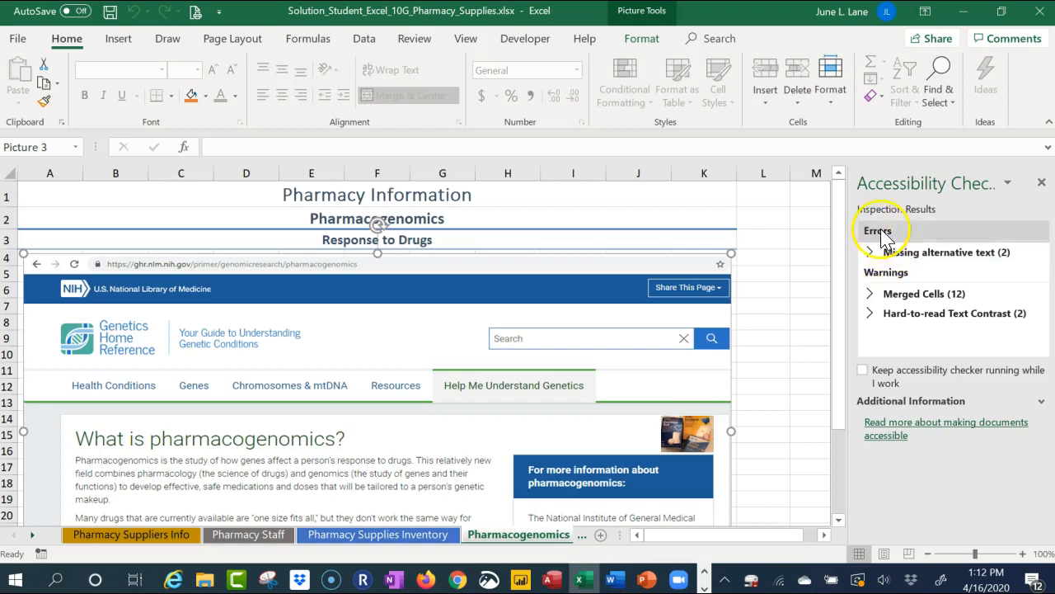
Step: Give the small supplies picture listed under the missing alternative text errors the alt text "Pharmacy supplies"
click(871, 252)
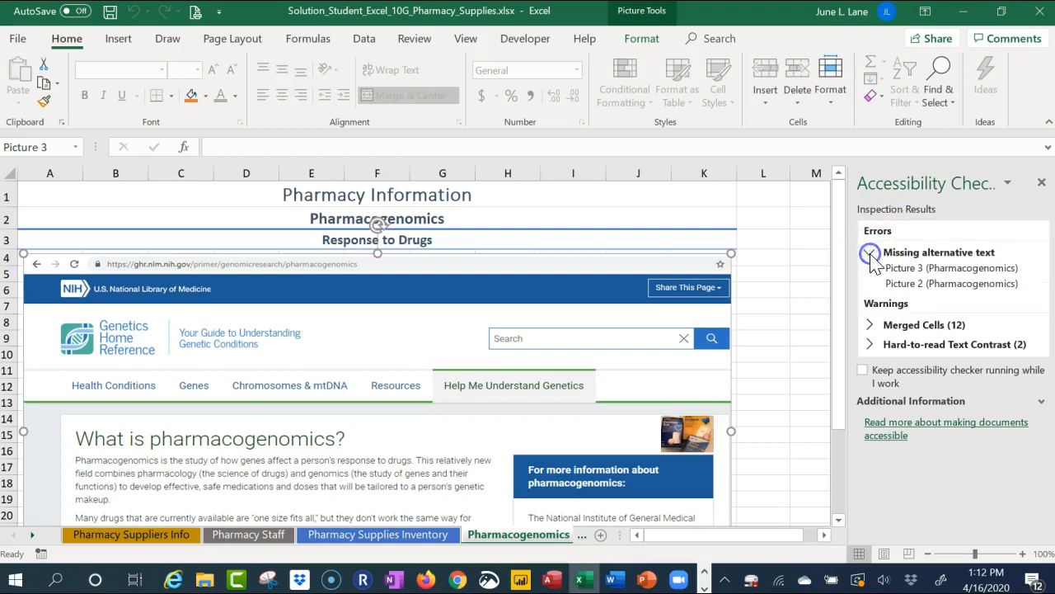
click(900, 270)
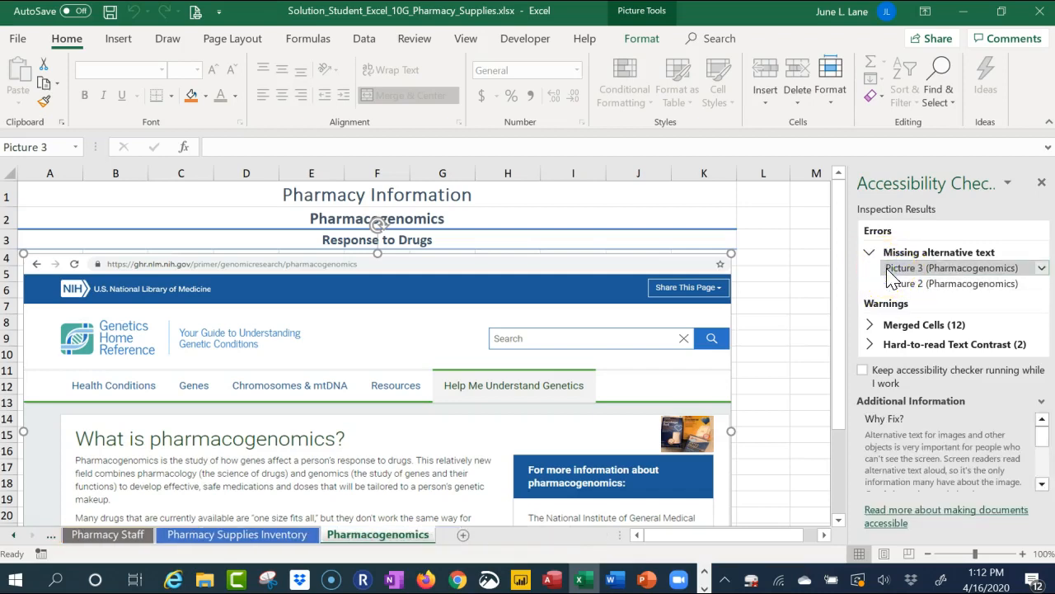
click(889, 284)
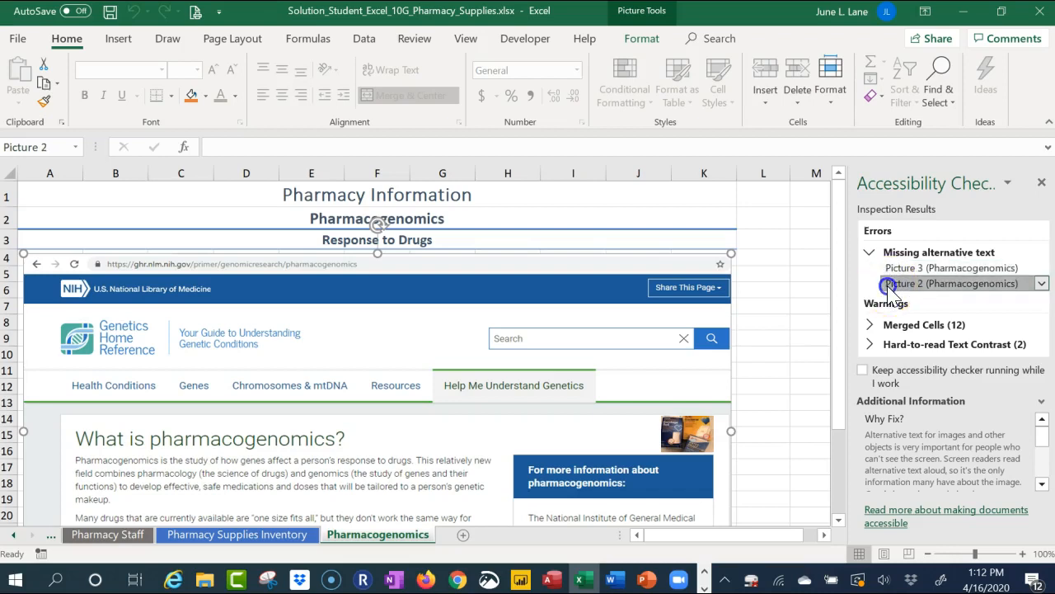
click(895, 268)
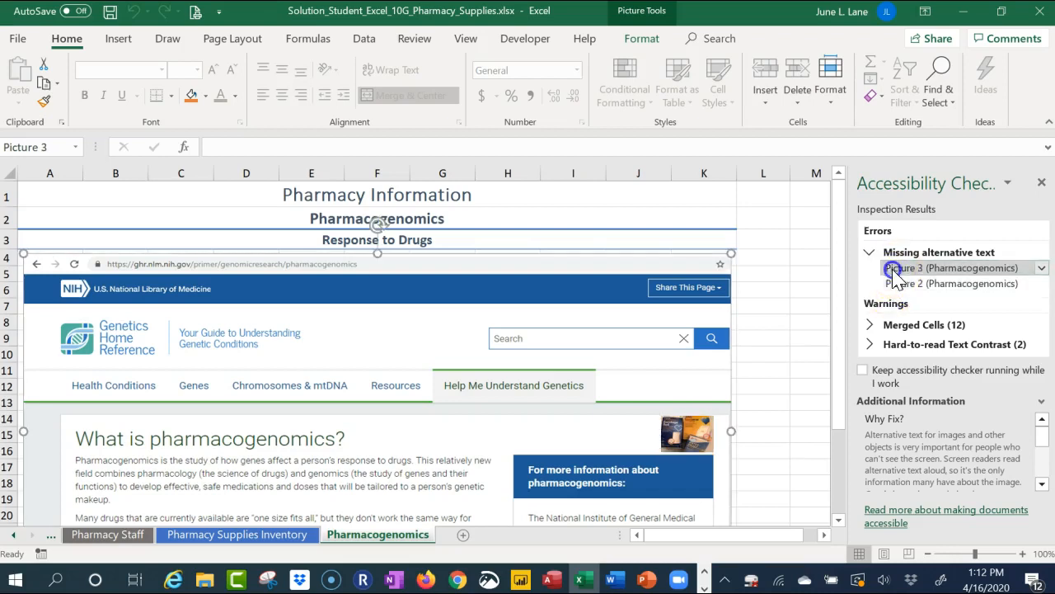
click(907, 284)
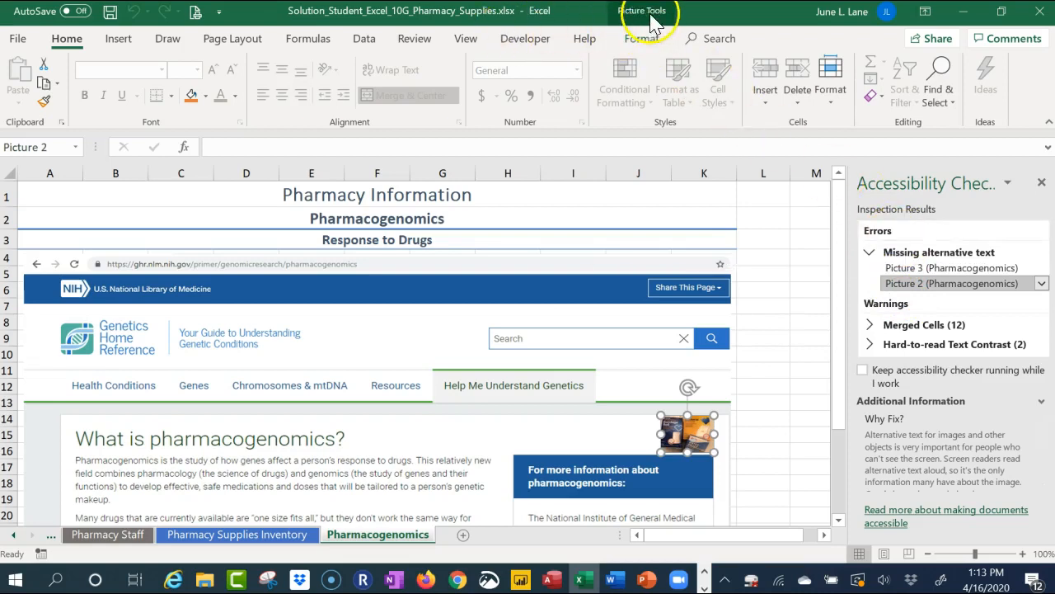
click(649, 42)
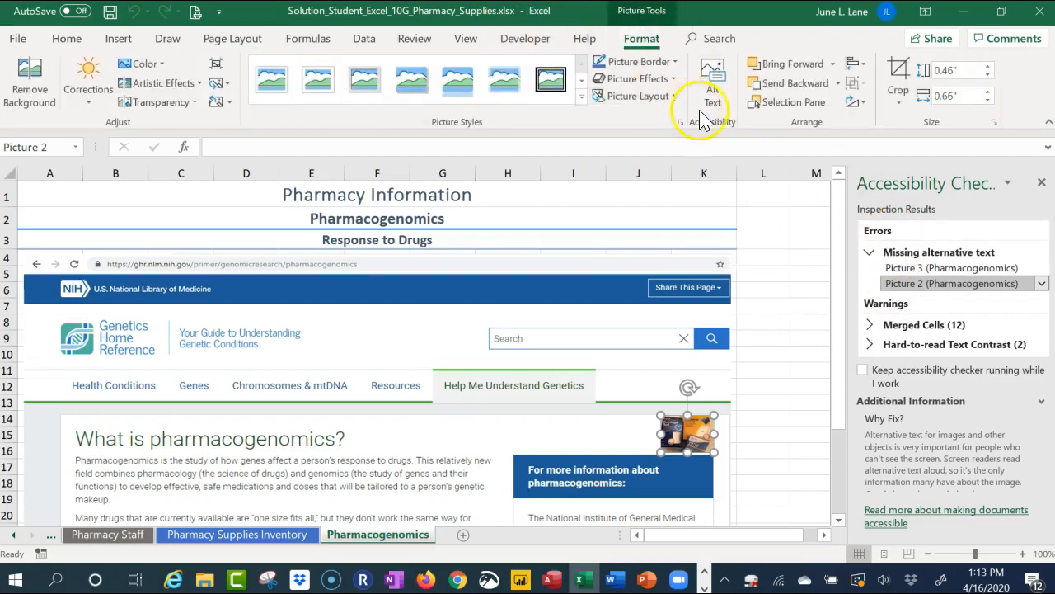
click(719, 106)
click(873, 285)
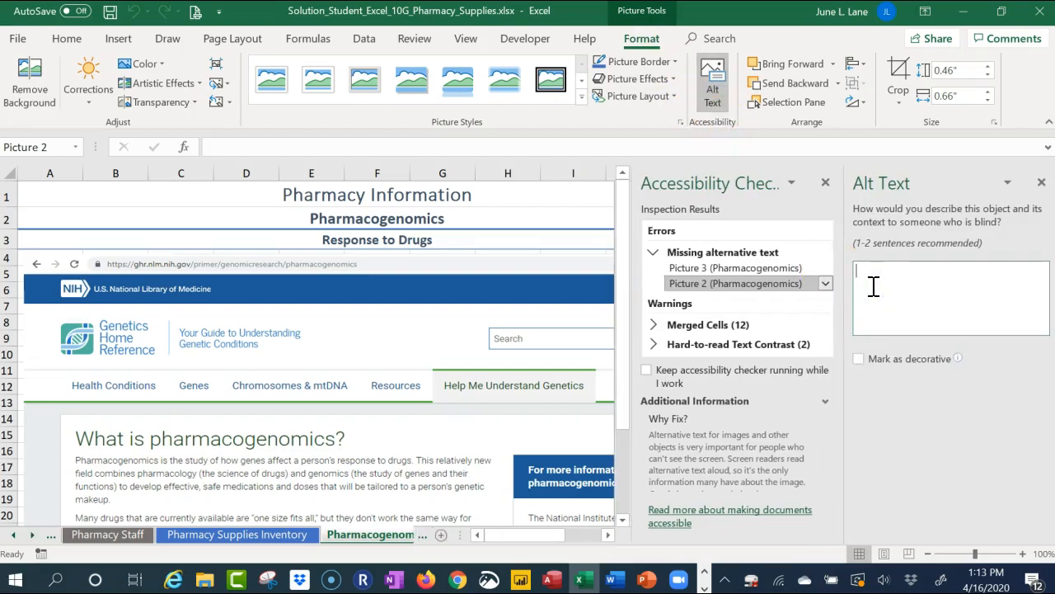
text(Pharmacy supplies)
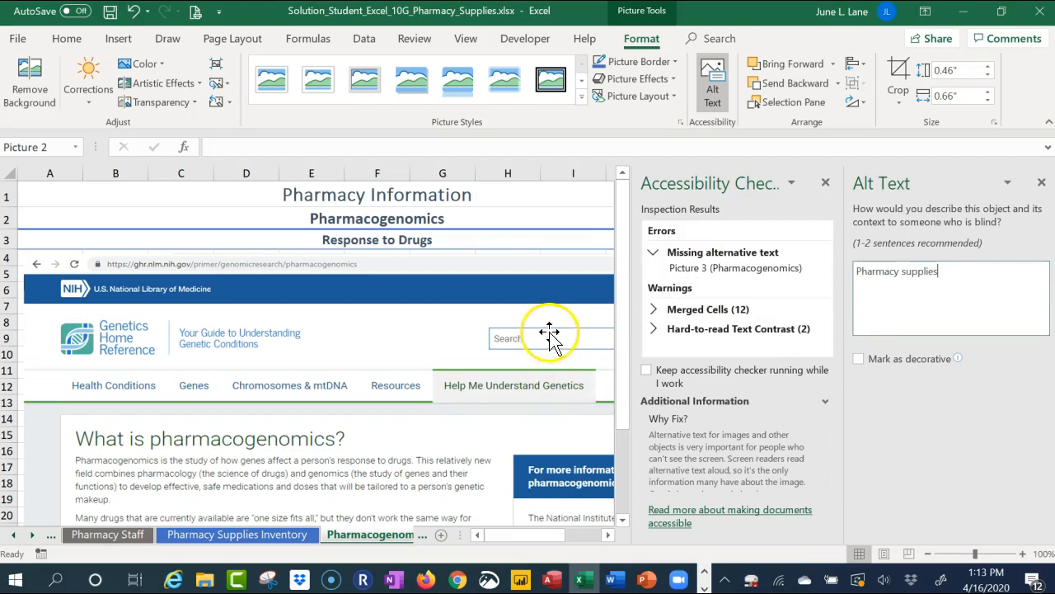
Step: Give the large web page picture the alt text "Pharmacy supplies" and close the accessibility and alt text panes
click(702, 272)
click(911, 293)
text(Pharmacy supplies)
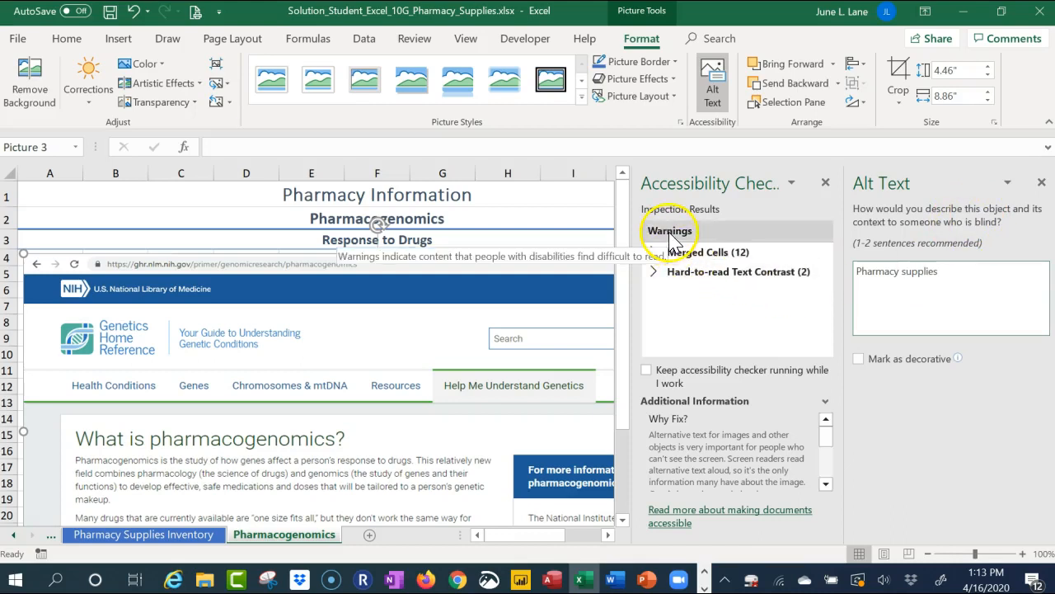
click(1041, 182)
click(1041, 182)
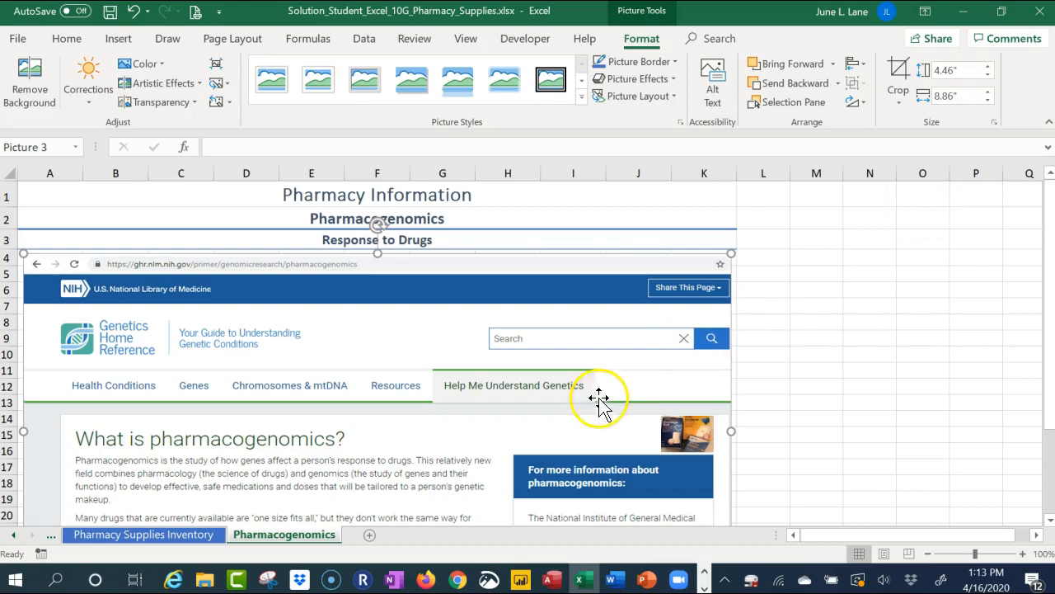
Step: Group all worksheets in the workbook, starting from the Pharmacy Supplies Inventory sheet
right_click(97, 540)
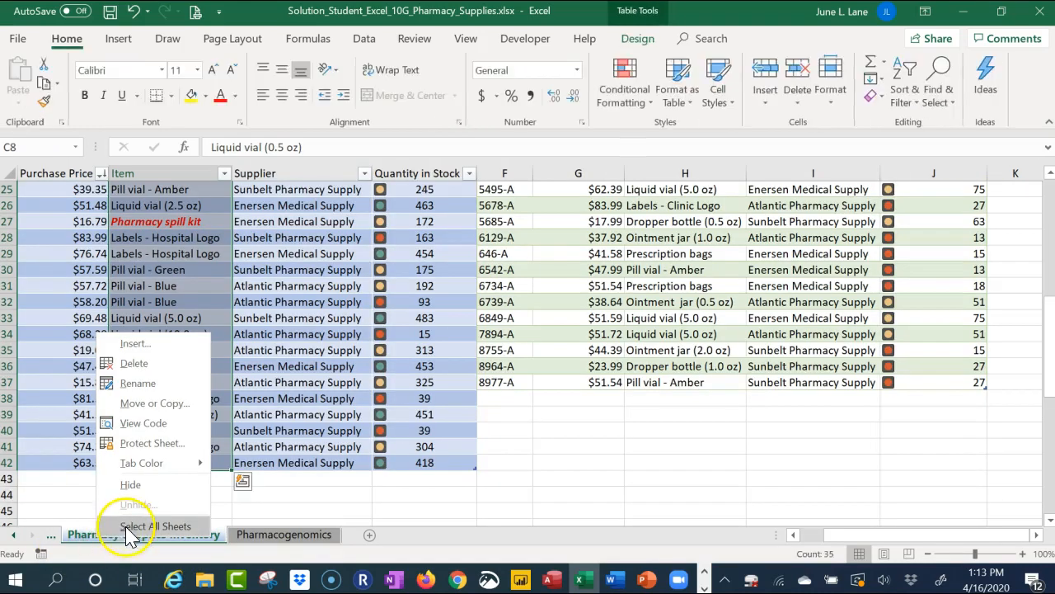
click(132, 528)
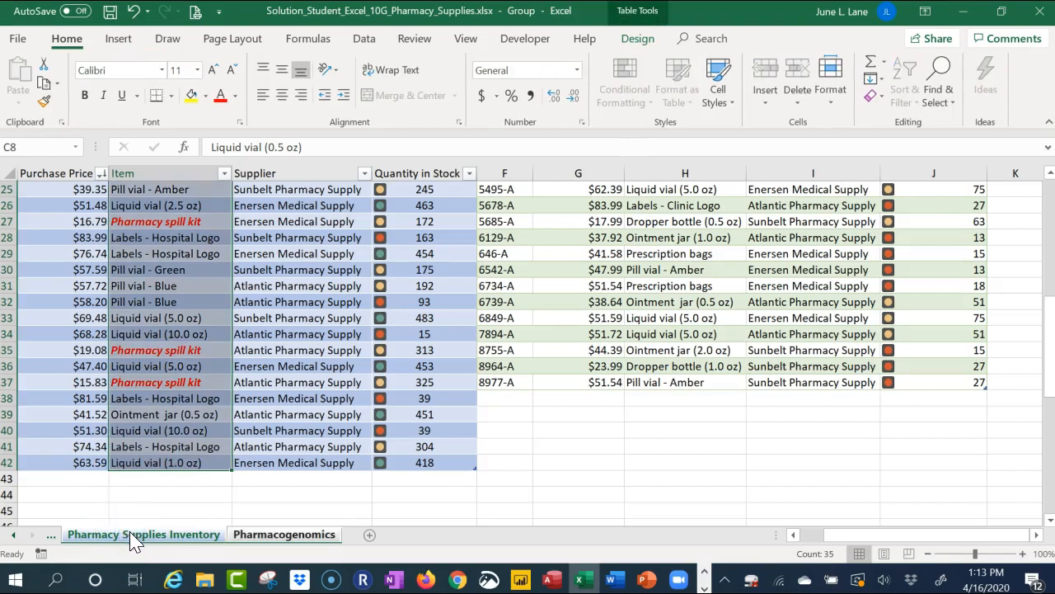
click(15, 534)
click(15, 534)
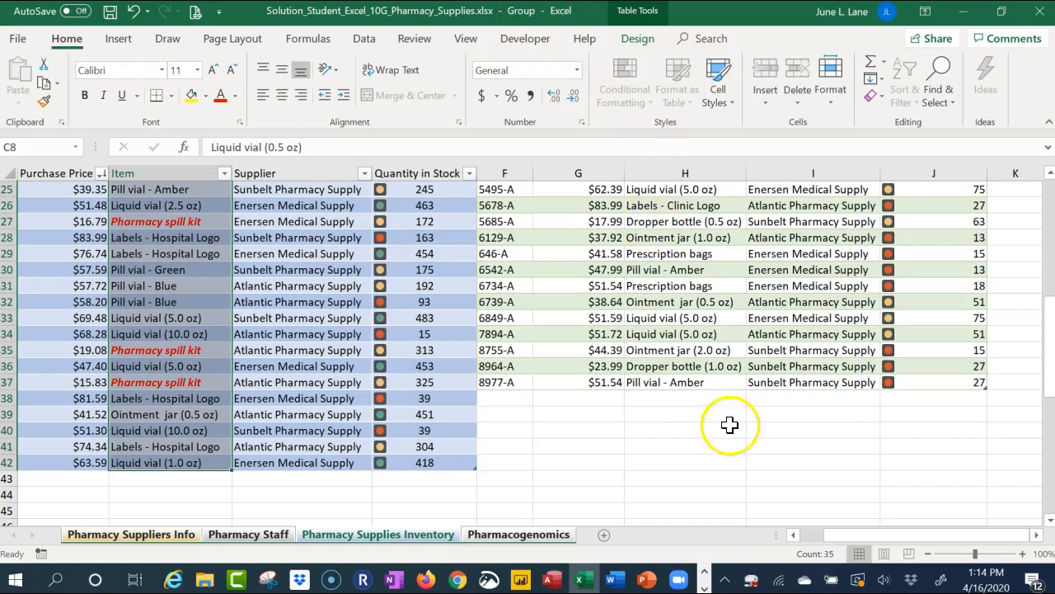
Step: Switch the grouped sheets to Page Layout view and insert the sheet name in the header's right section
click(883, 553)
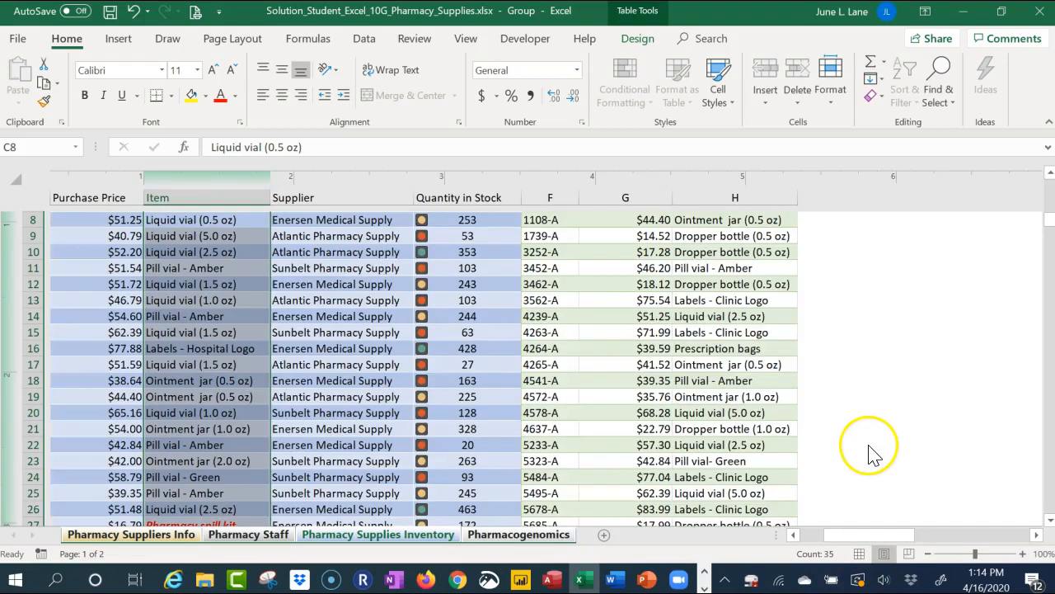
scroll(845, 425, up, 3)
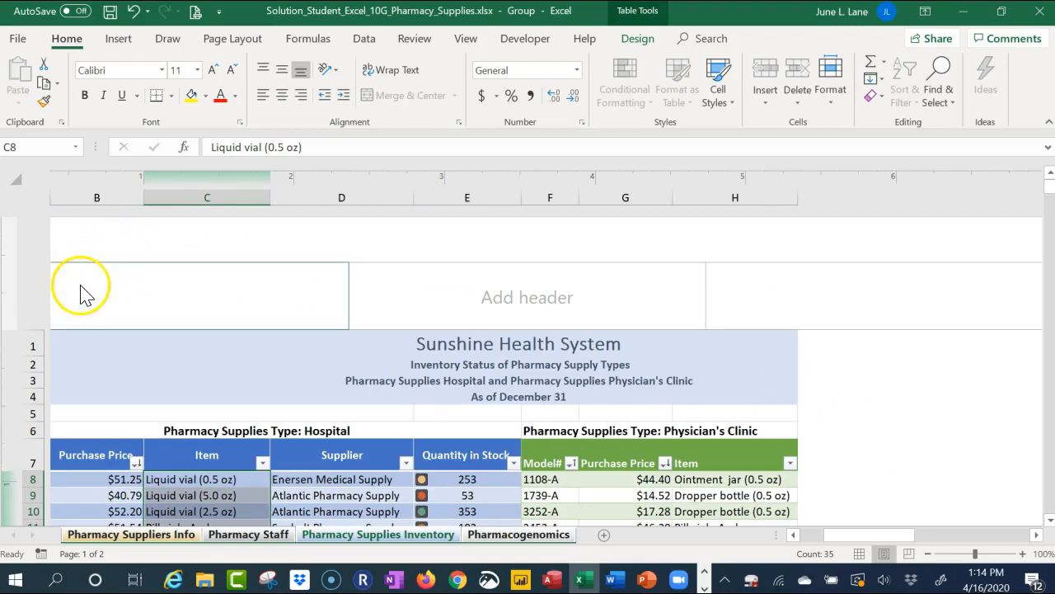
click(805, 319)
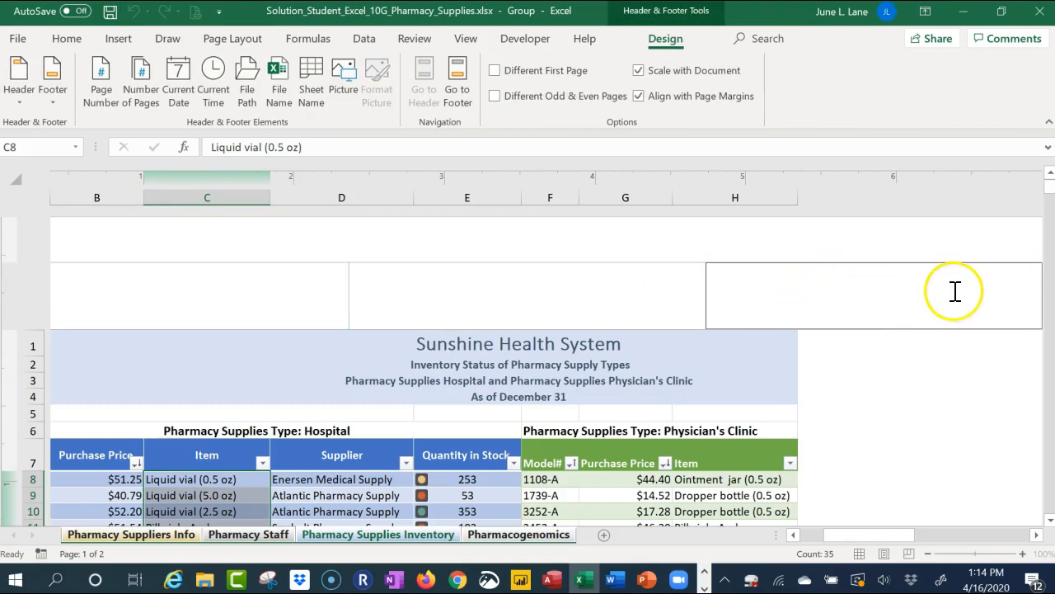
click(309, 69)
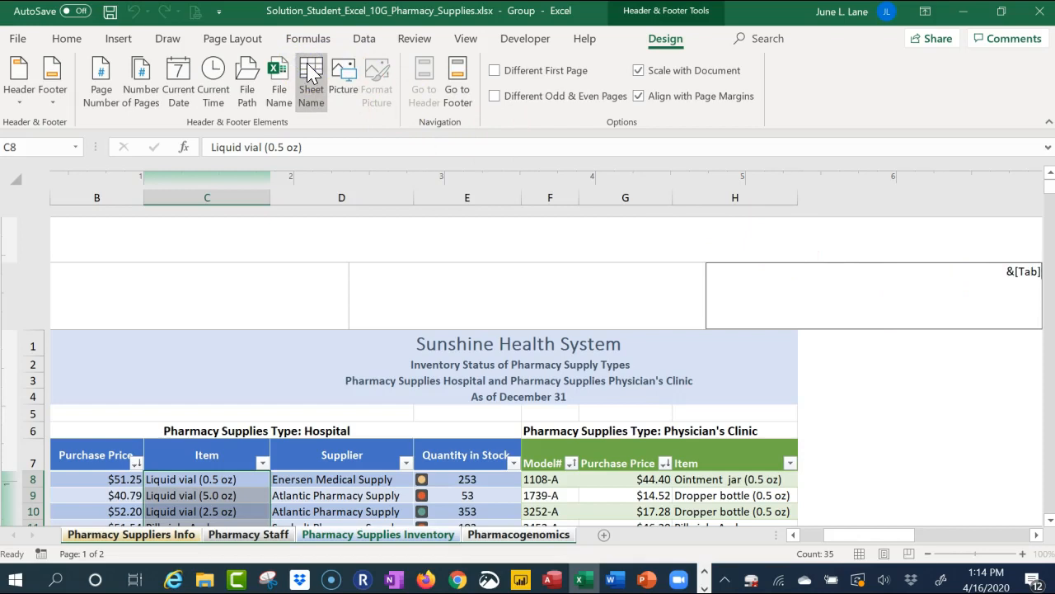
Step: Try to open the page footer below the inventory tables for editing in Page Layout view
click(459, 87)
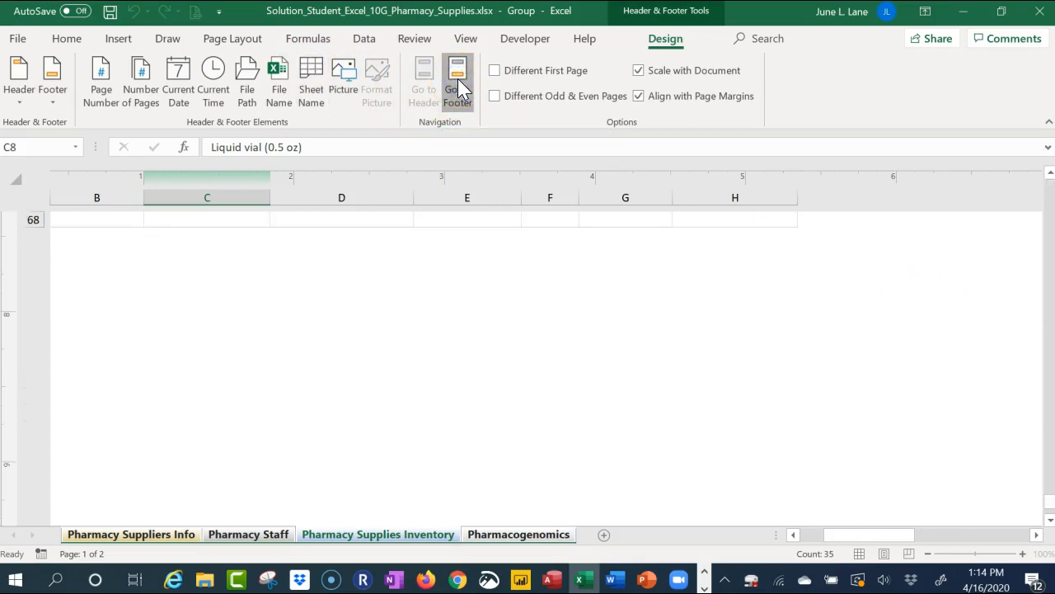
click(457, 77)
click(384, 325)
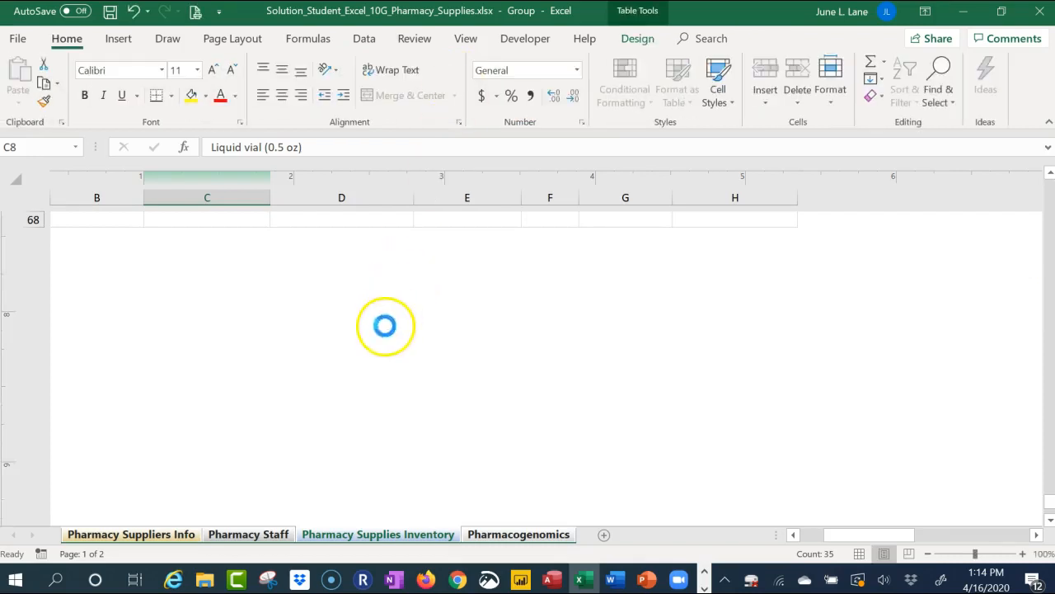
click(189, 338)
scroll(198, 308, up, 2)
scroll(197, 303, down, 8)
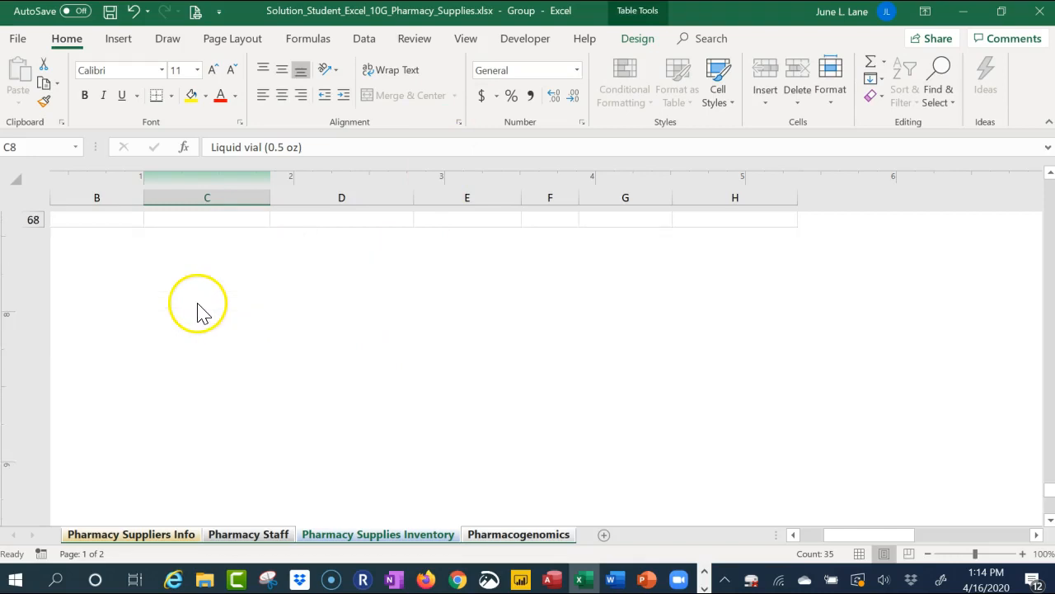
scroll(195, 336, up, 8)
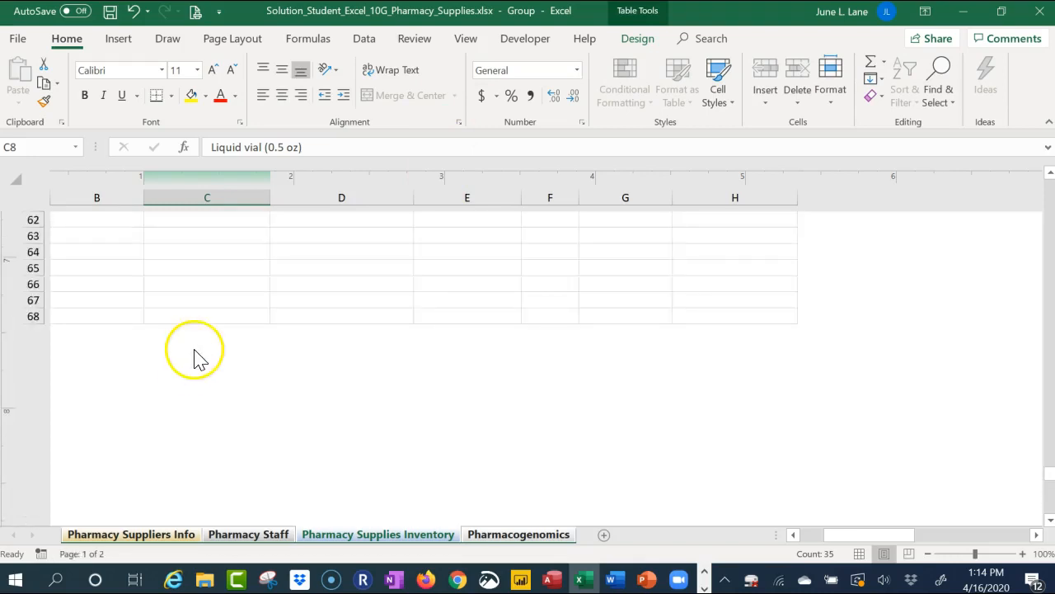
click(182, 371)
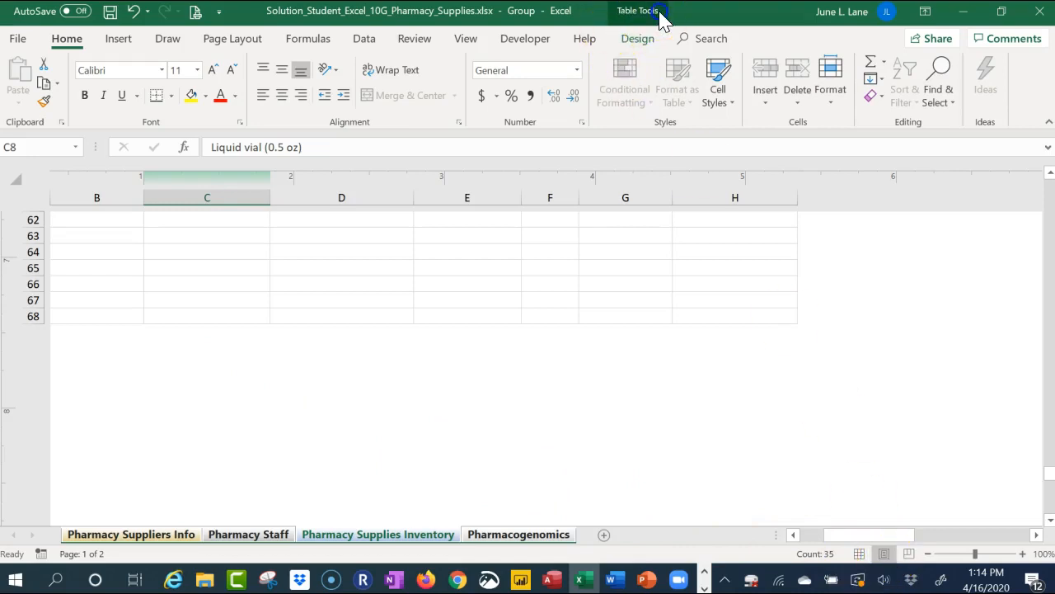
click(638, 39)
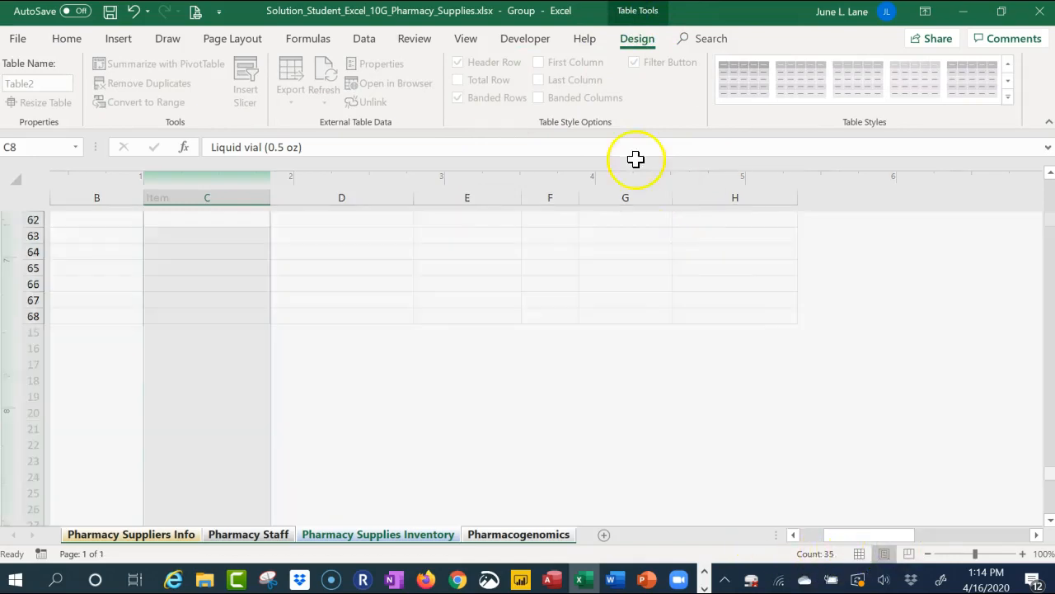
click(363, 43)
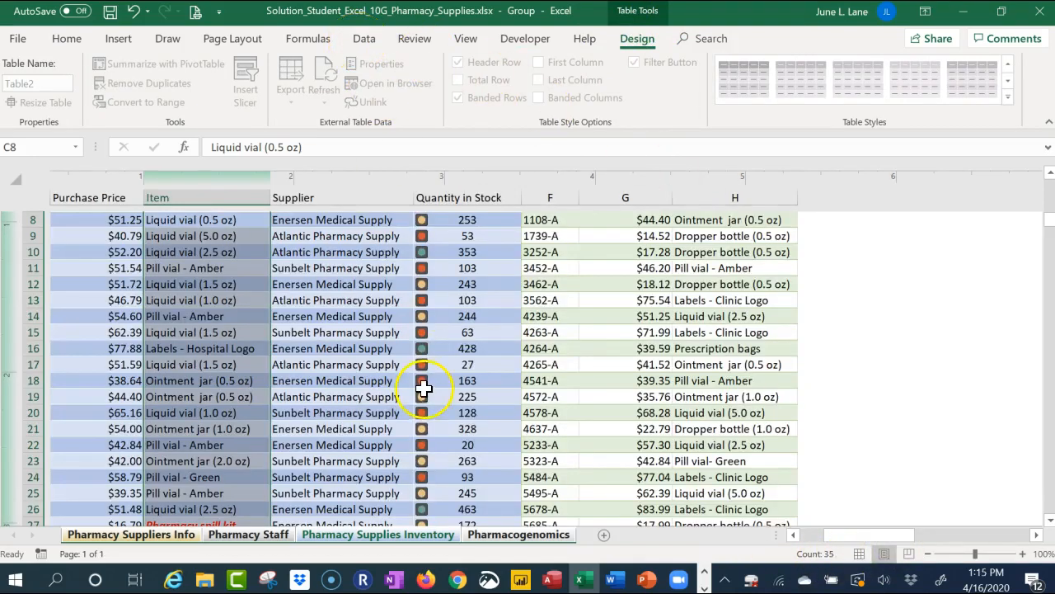
Step: Examine the inventory page for the inserted sheet name header and an editable footer area below row 68
scroll(424, 388, up, 5)
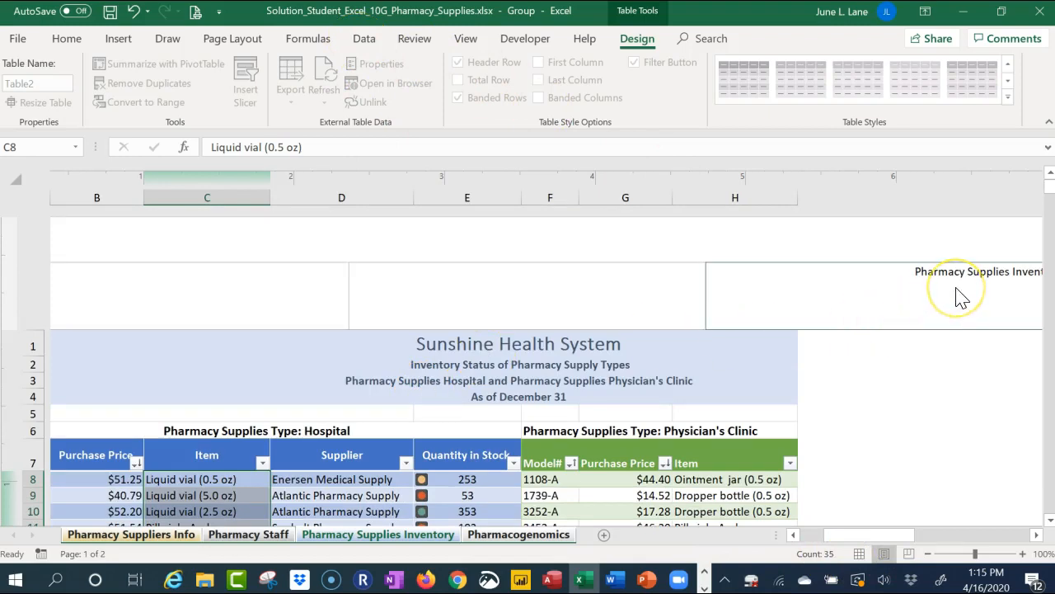
scroll(962, 298, down, 8)
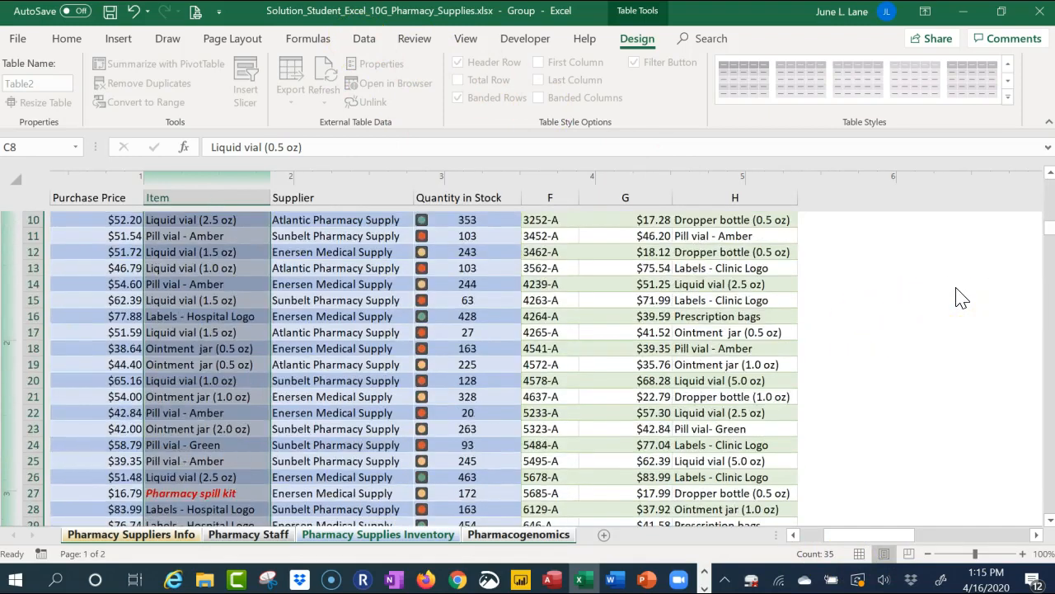
scroll(963, 298, down, 3)
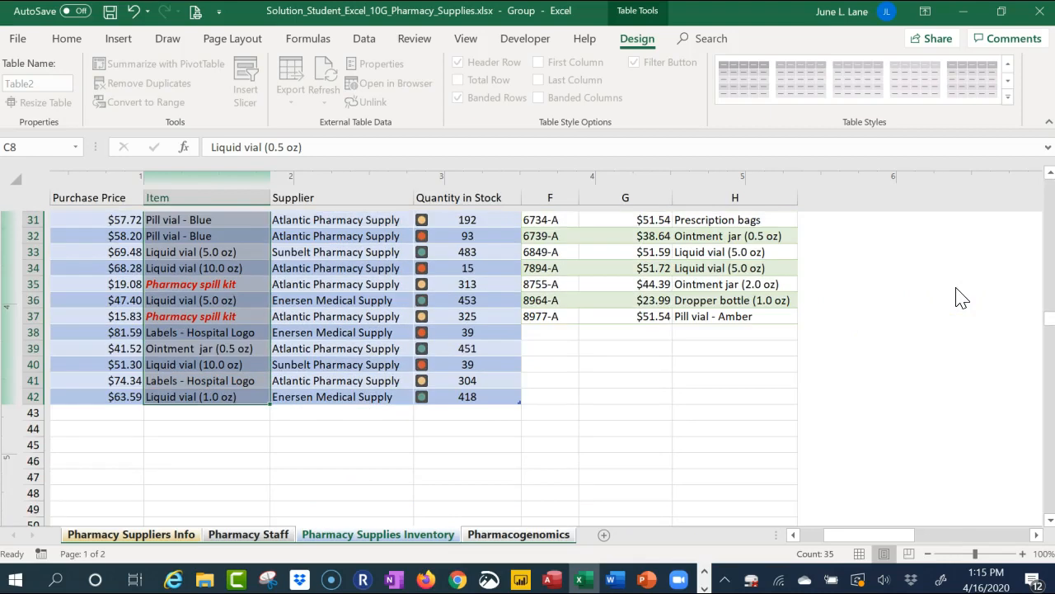
scroll(963, 299, down, 10)
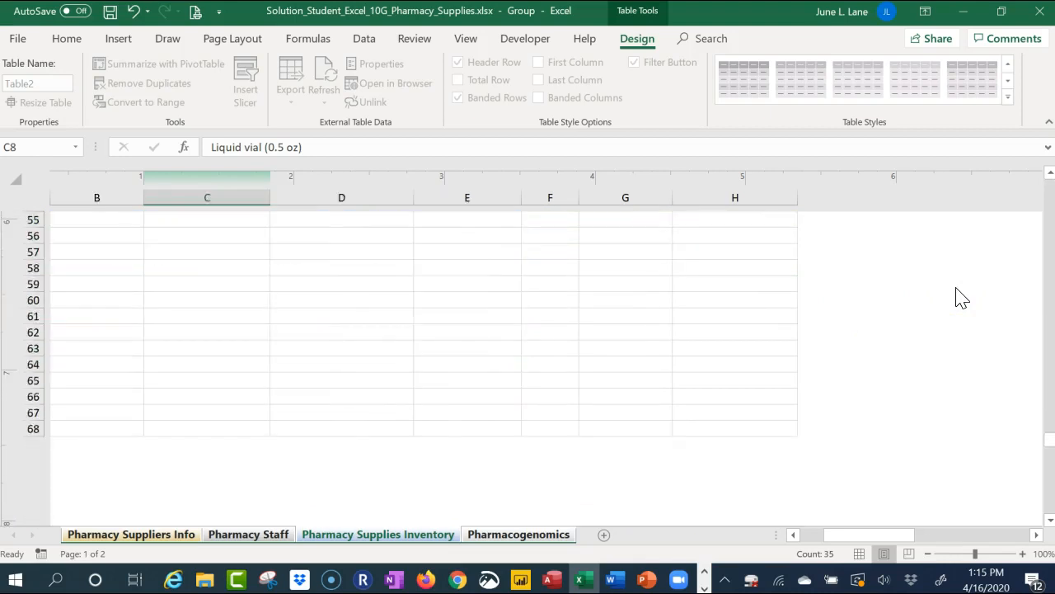
scroll(962, 298, down, 2)
click(717, 338)
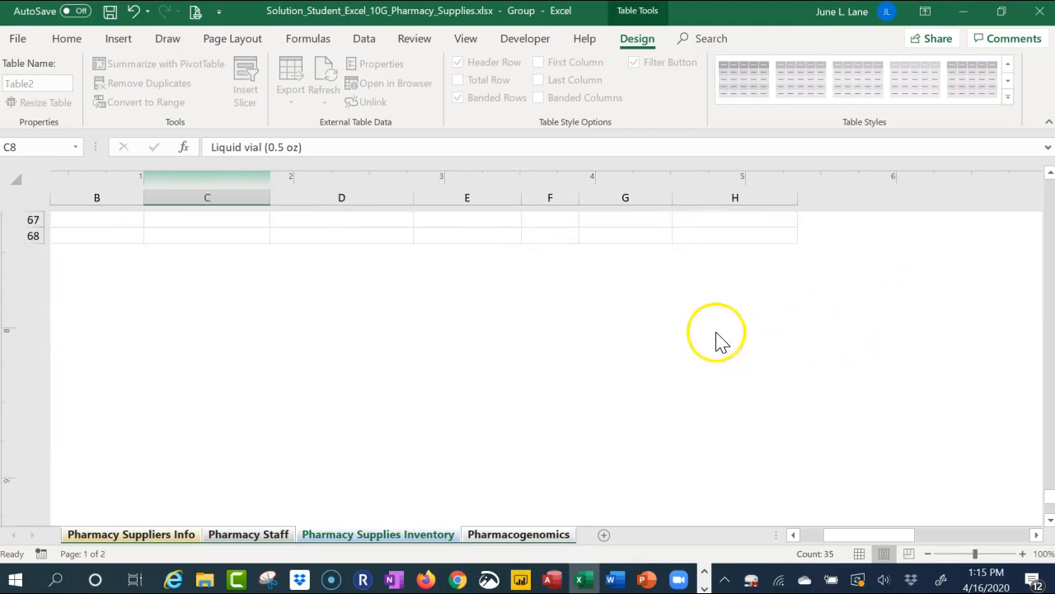
scroll(716, 332, down, 3)
scroll(717, 332, up, 3)
click(619, 330)
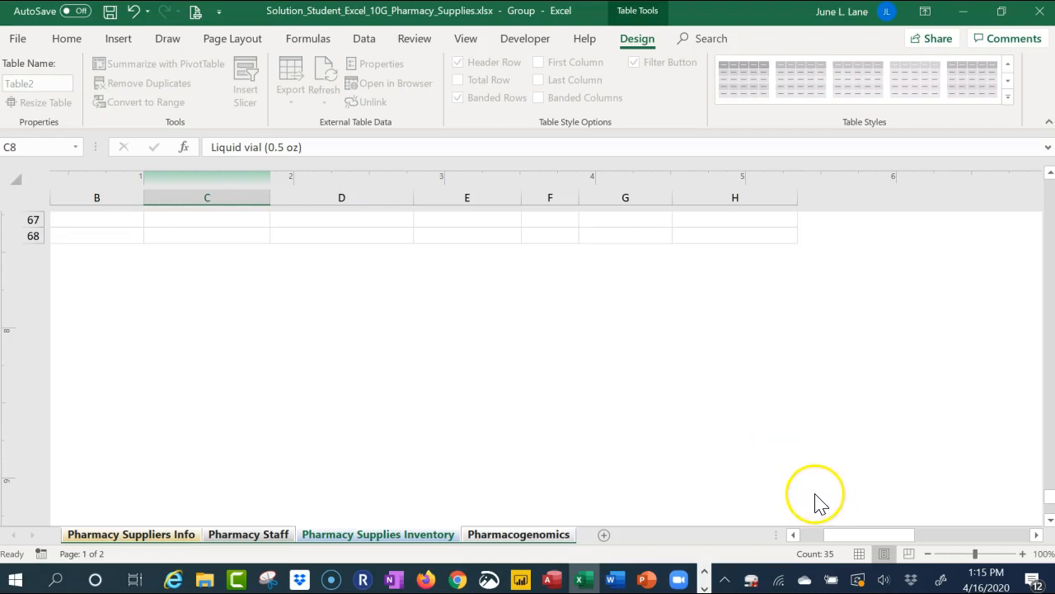
Step: Return the grouped sheets to Normal view and insert the file name in the footer's left section through Page Setup
click(860, 558)
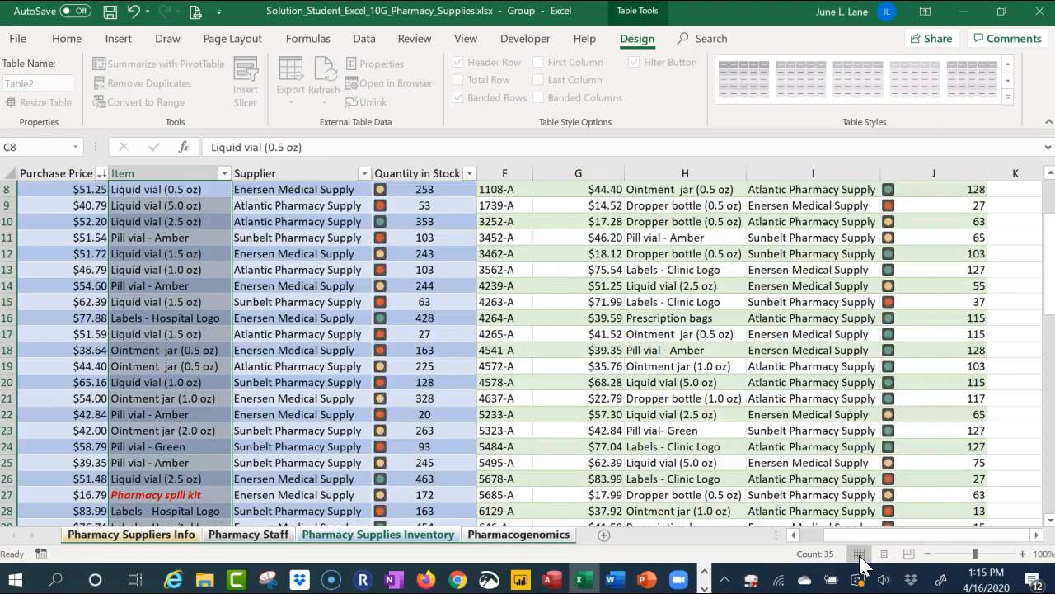
click(236, 46)
click(386, 123)
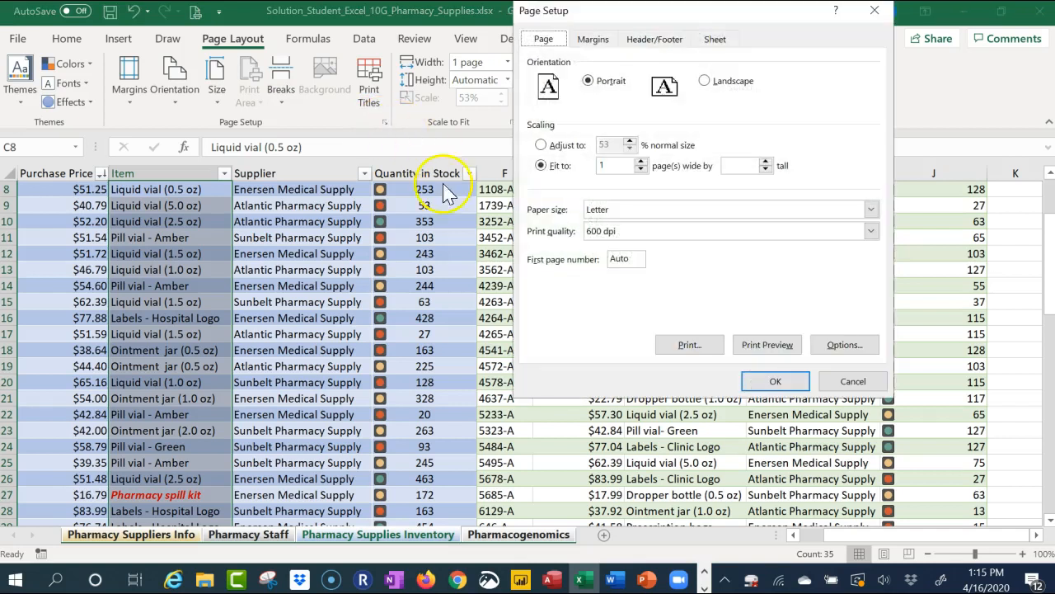
click(648, 45)
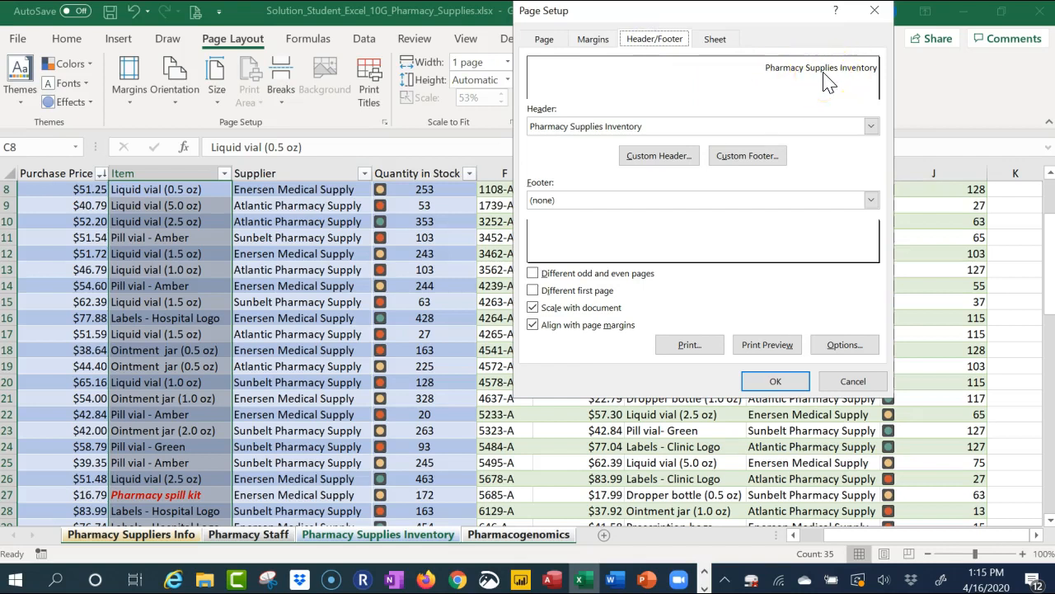
click(754, 158)
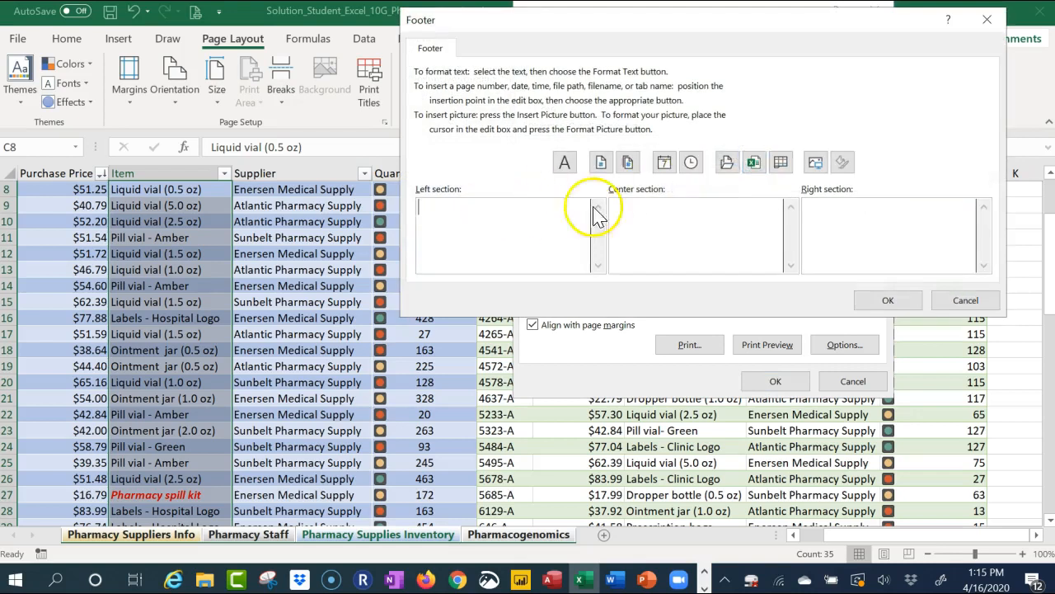
click(755, 164)
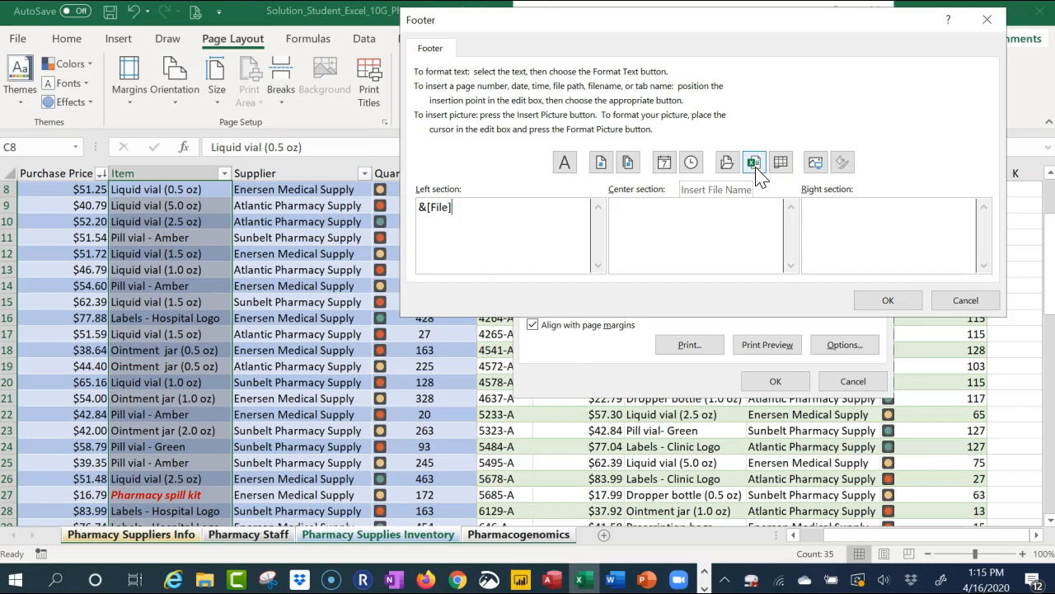
click(890, 302)
click(775, 381)
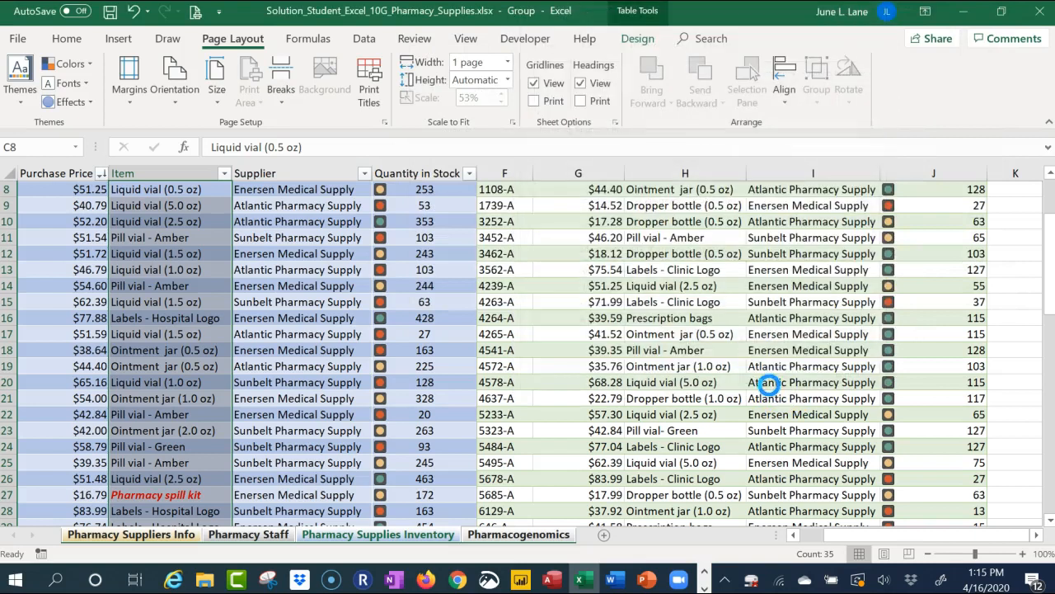
Step: Select cell A1 and set the grouped sheets to center horizontally on the page in Page Setup
scroll(767, 319, up, 3)
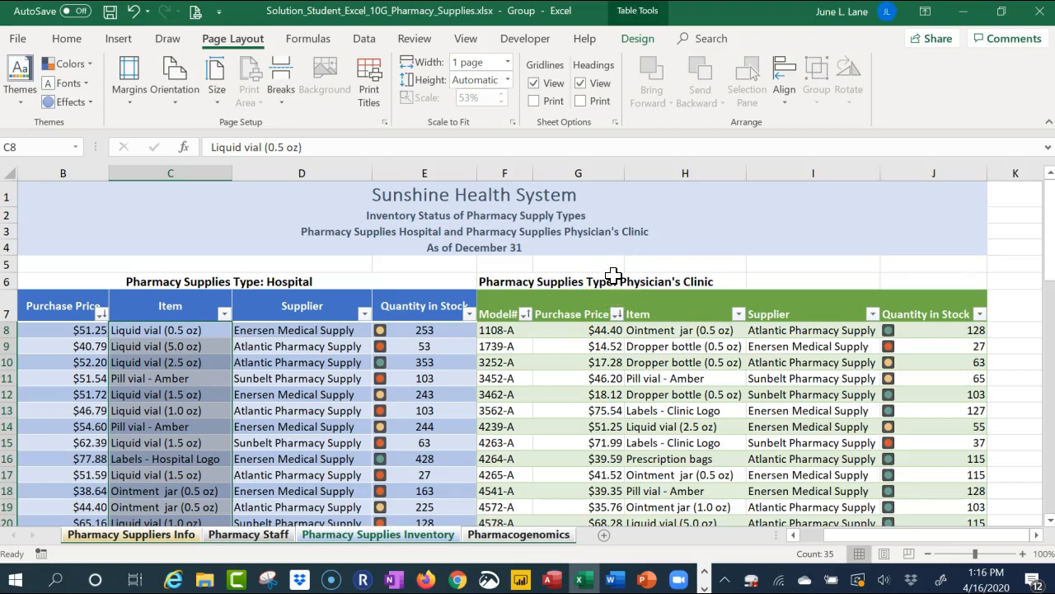
key(ctrl+Home)
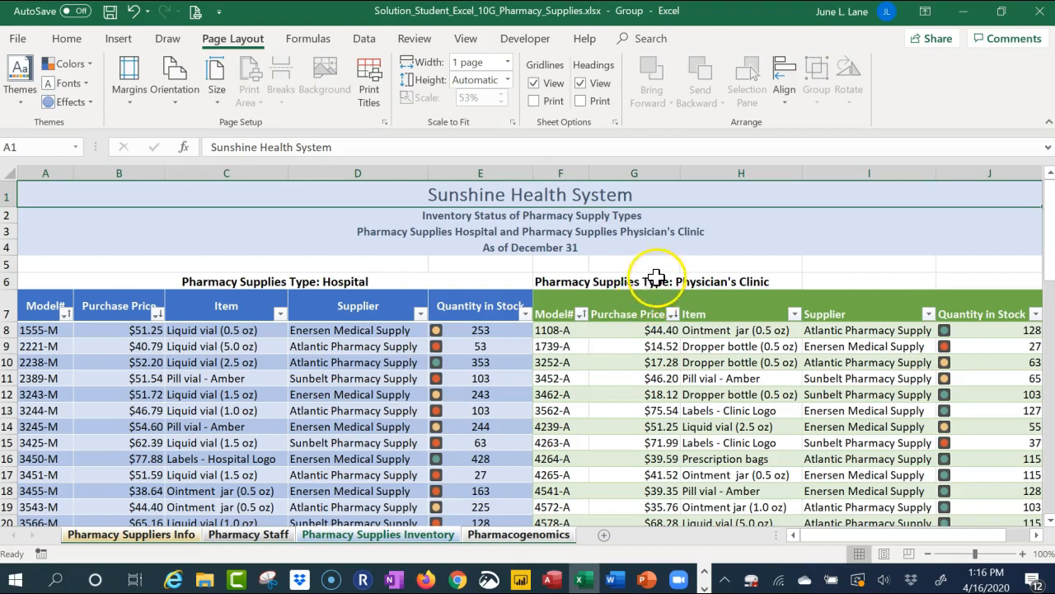
click(382, 121)
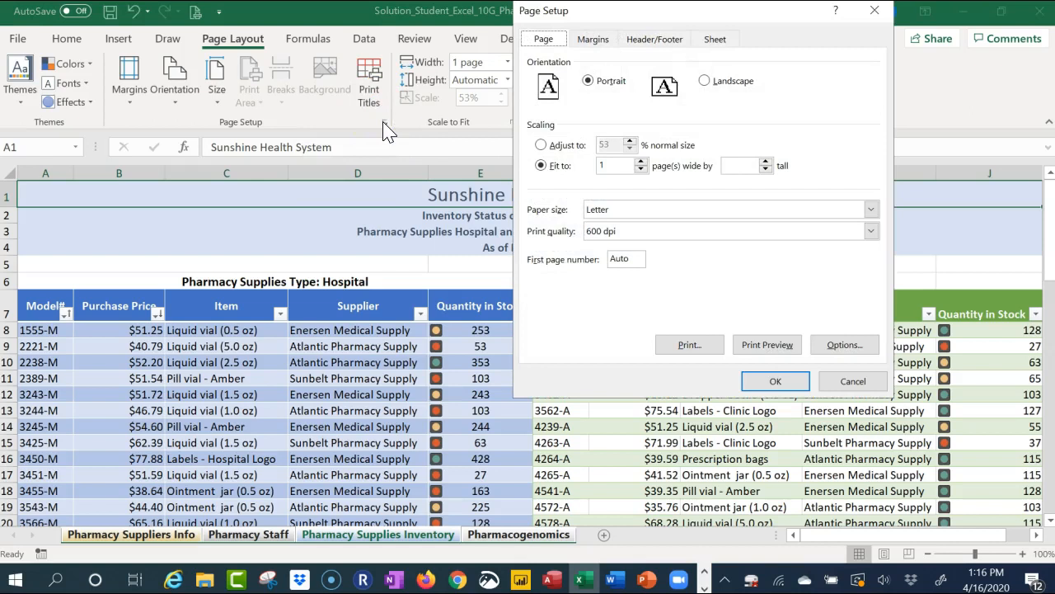
click(589, 39)
click(541, 287)
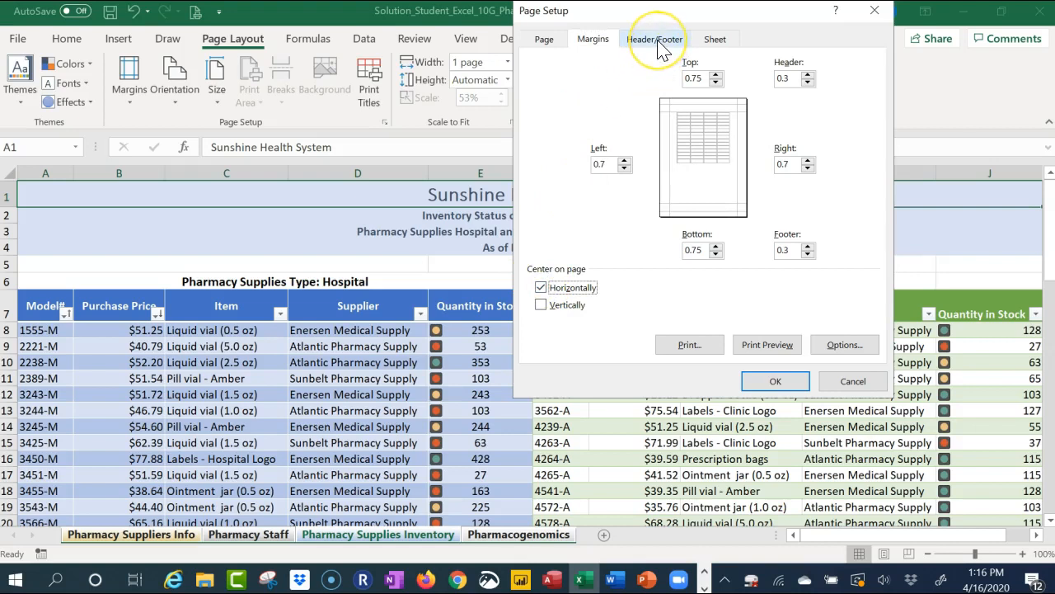
Step: Set the grouped sheets to landscape orientation and fit them to 1 page wide by 1 page tall
click(543, 39)
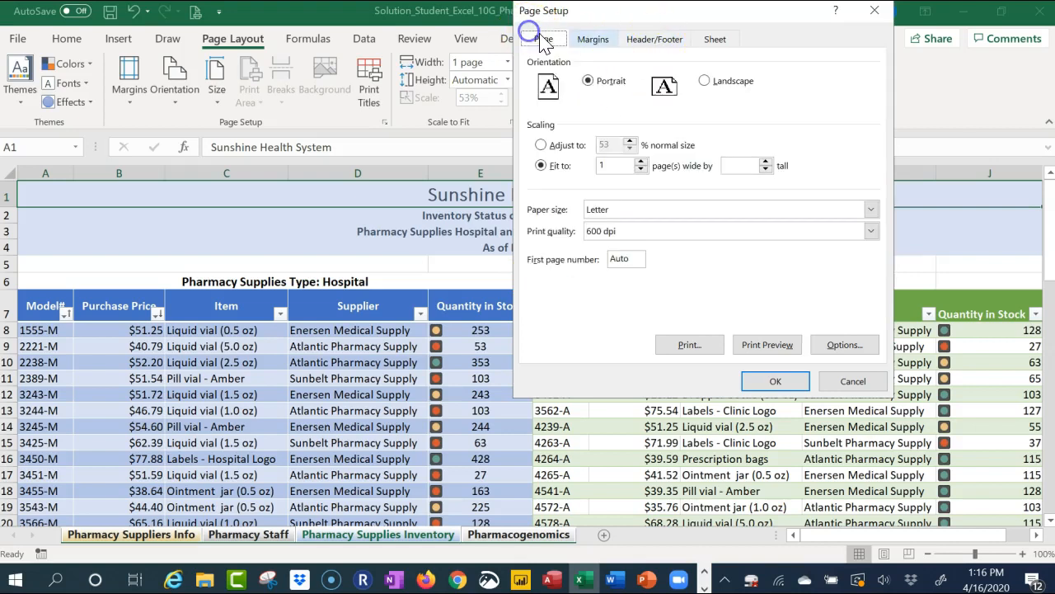
click(704, 82)
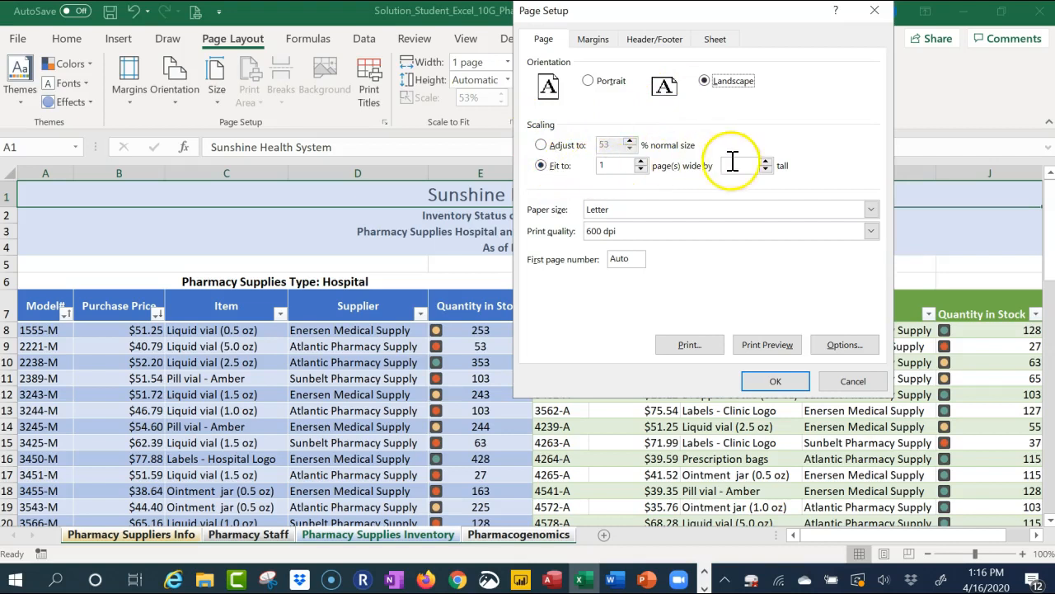
click(766, 163)
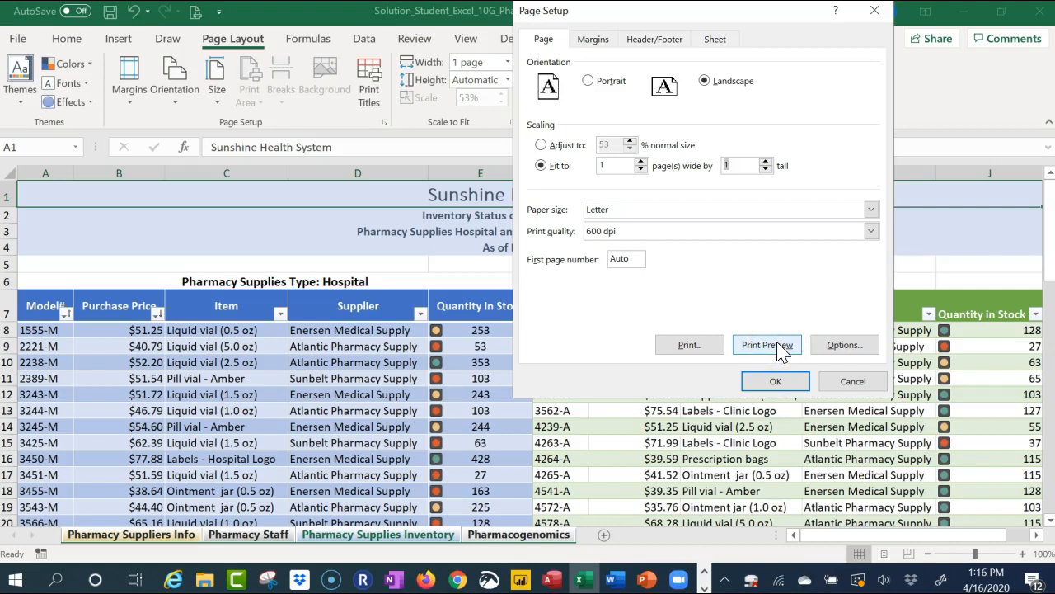
click(779, 381)
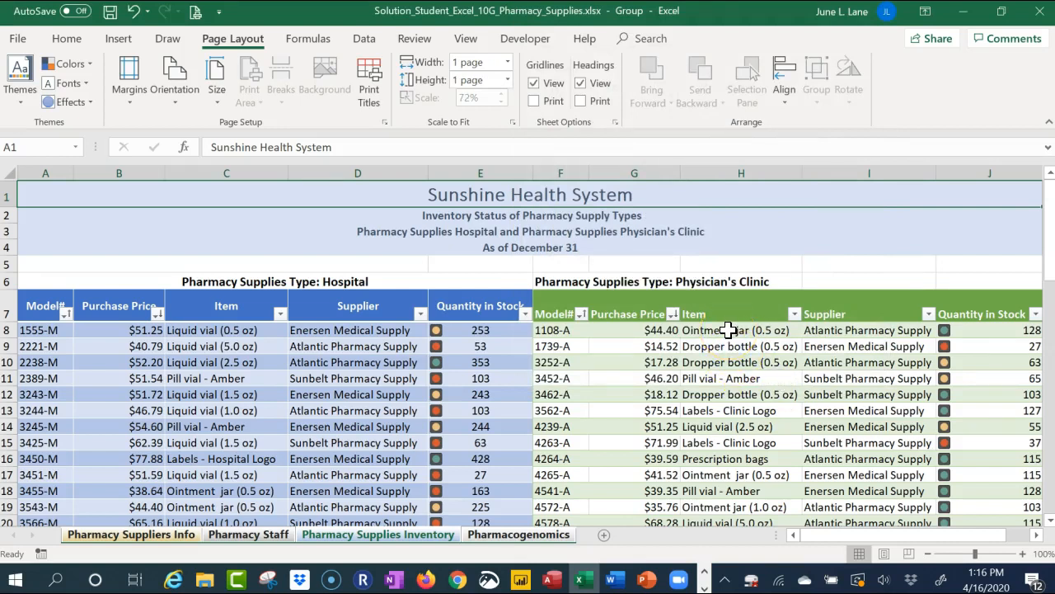
Step: Show all workbook properties and enter "pharmacy supplies" as the tags and "cisc127" as the subject
click(17, 38)
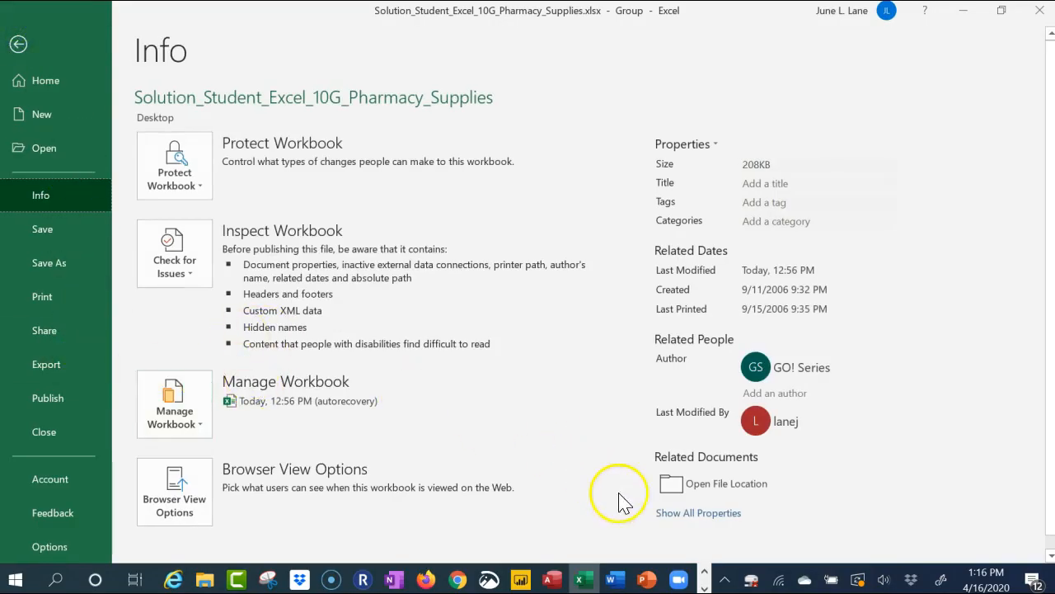
click(664, 511)
click(767, 202)
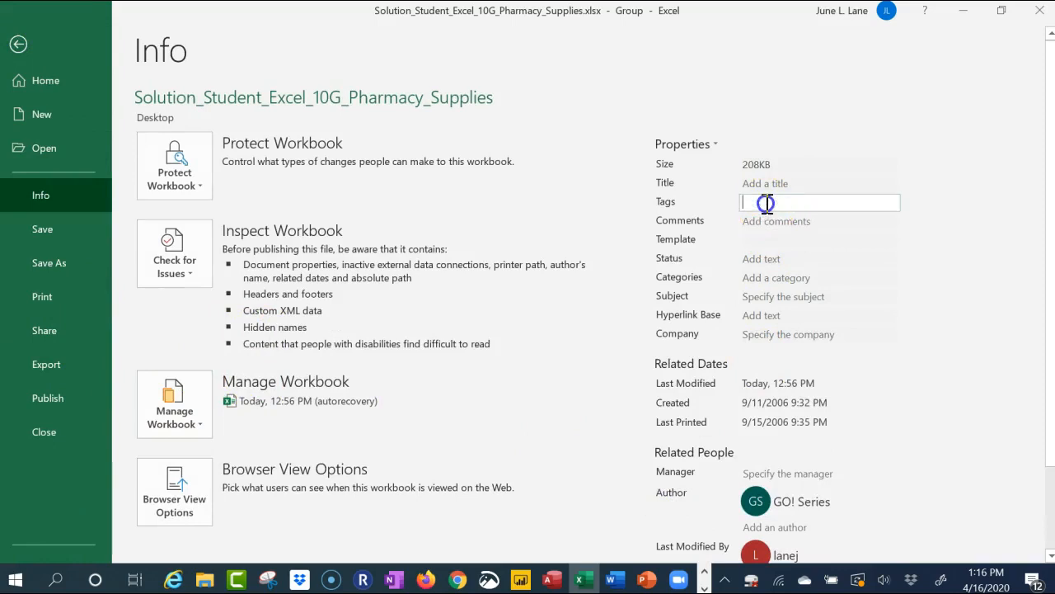
text(pharmacy supplies)
click(745, 205)
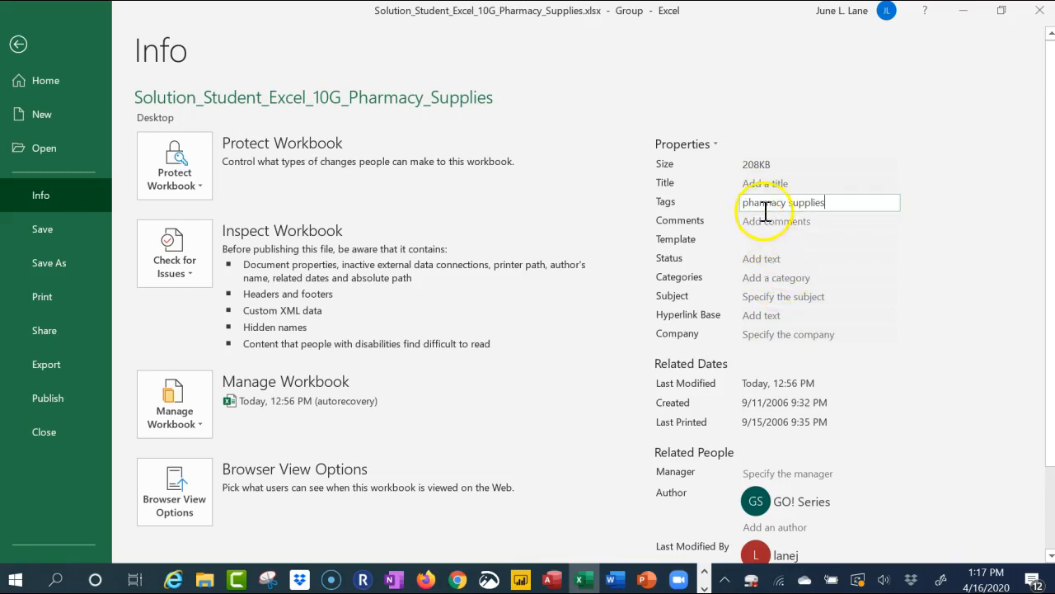
click(766, 298)
text(cic)
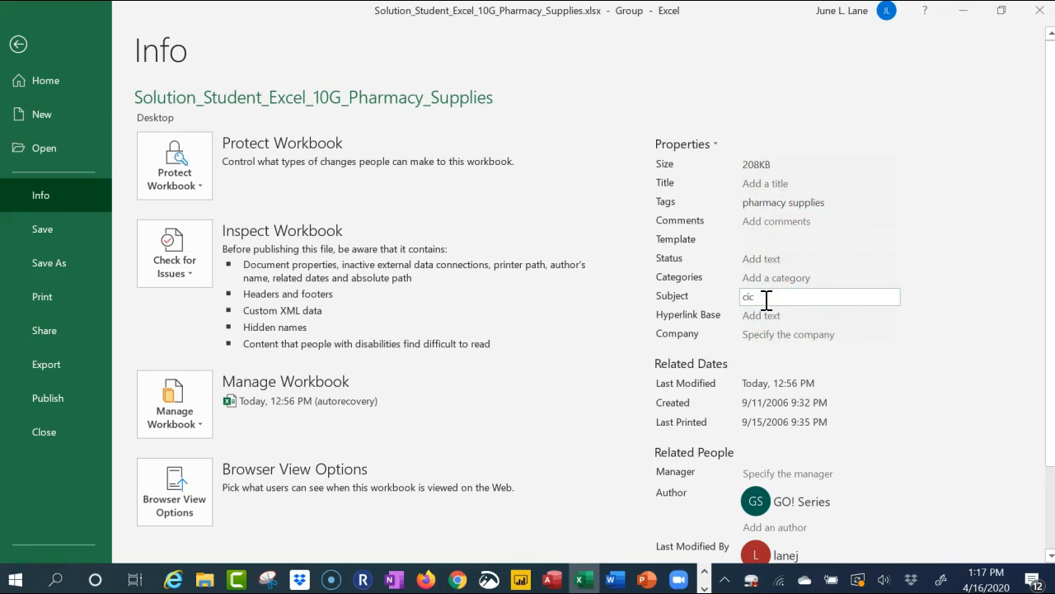
key(BackSpace)
text(sc13)
text(7)
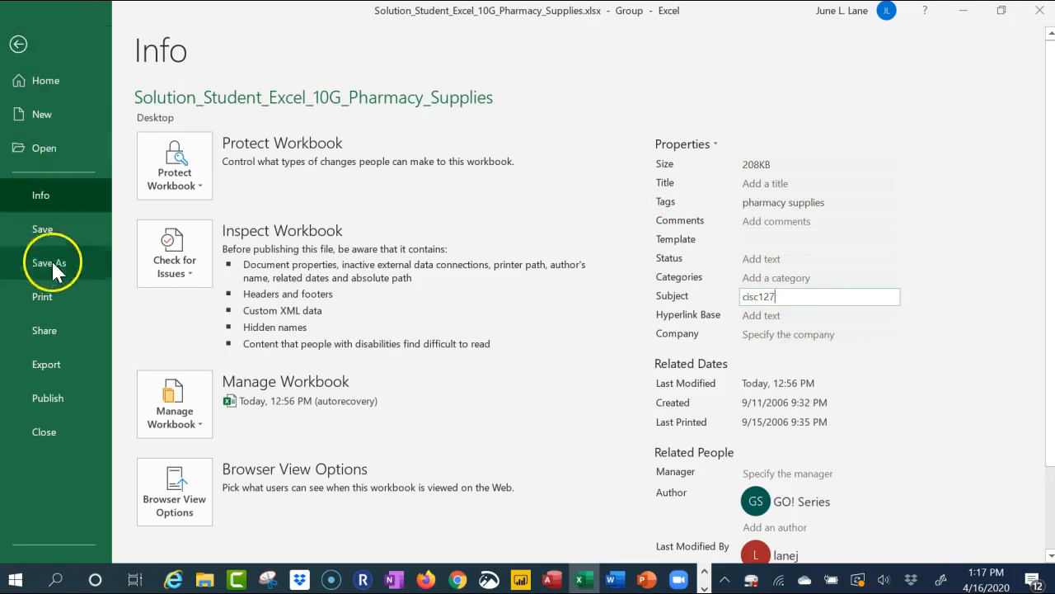
Step: Review the print preview pages of the grouped sheets, return to the worksheet, and save the workbook
click(45, 298)
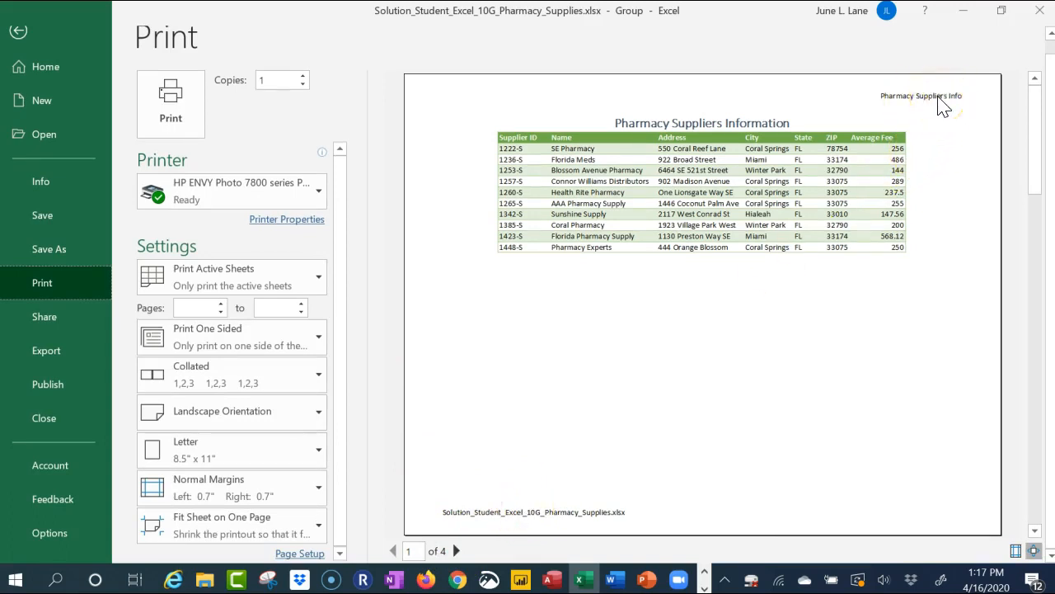
click(456, 551)
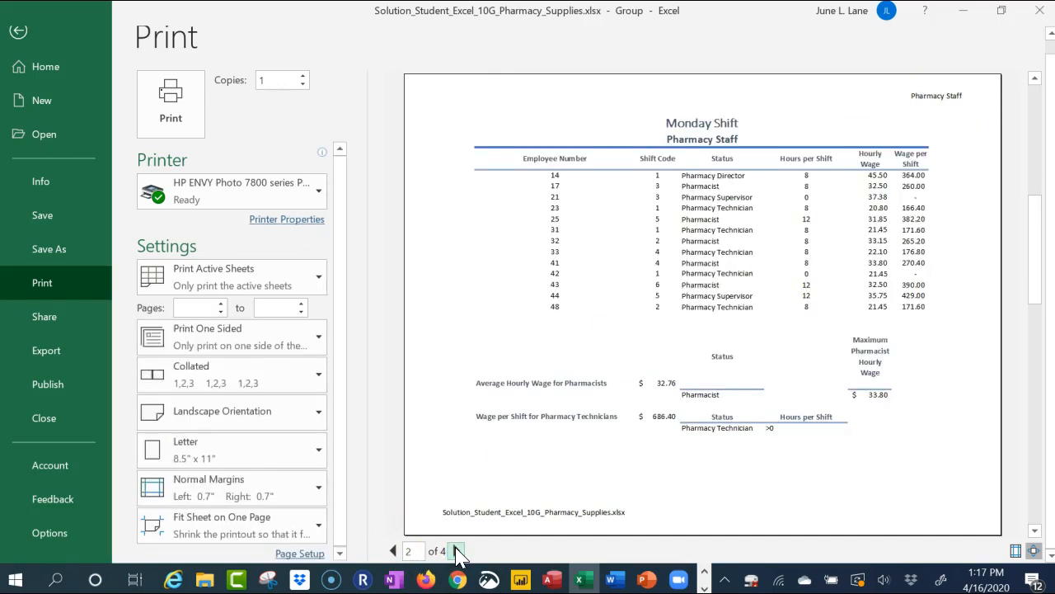
click(457, 551)
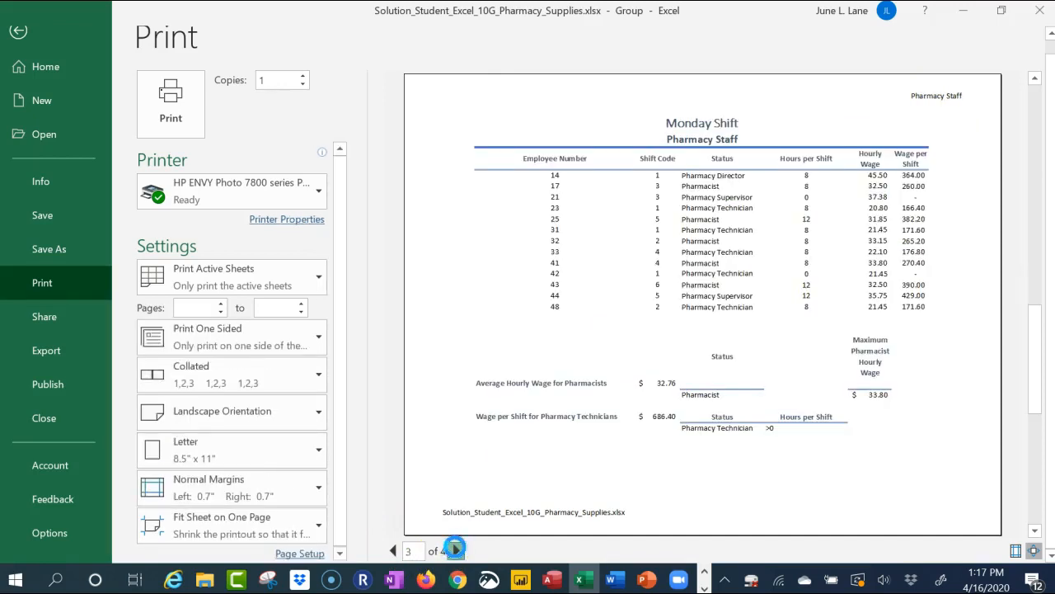
click(457, 550)
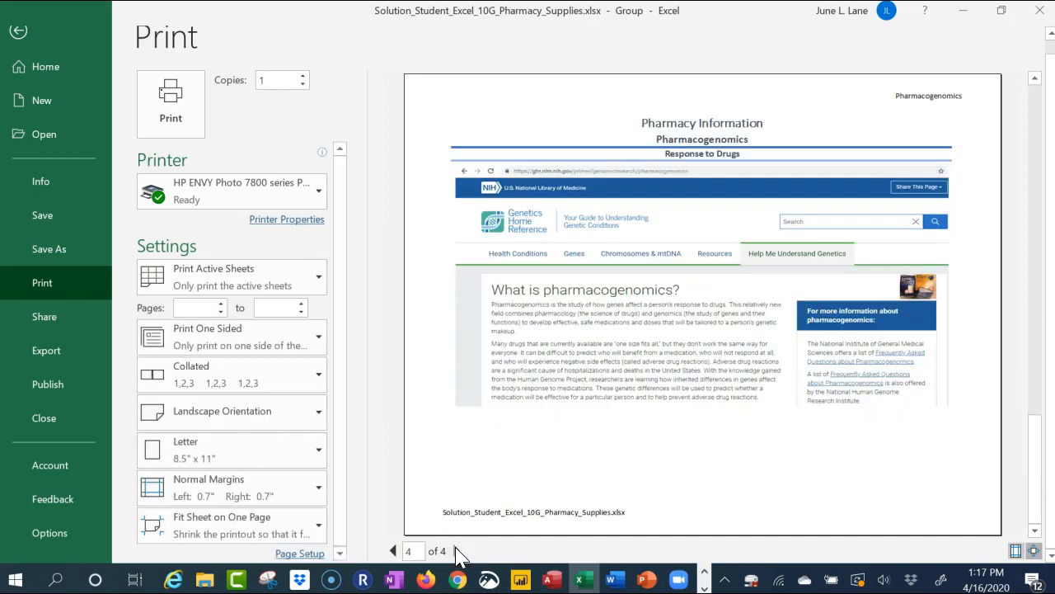
click(393, 553)
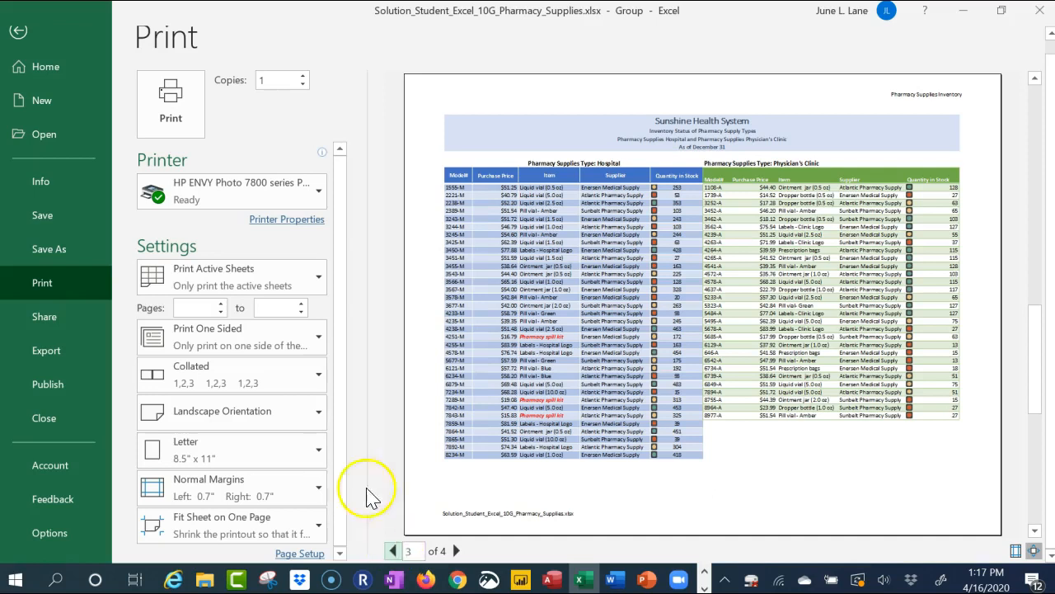
click(18, 32)
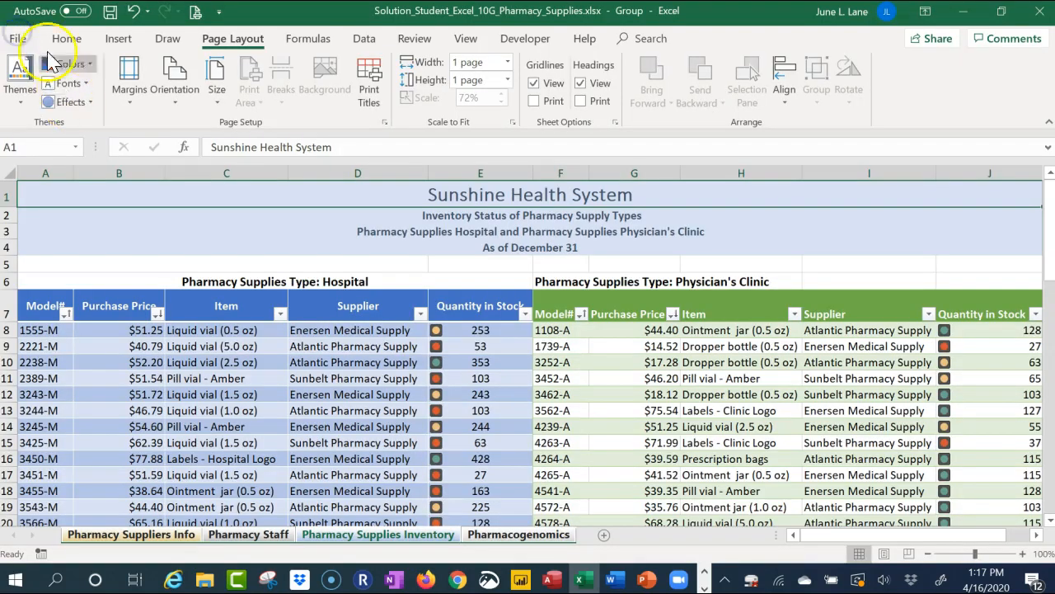
click(110, 14)
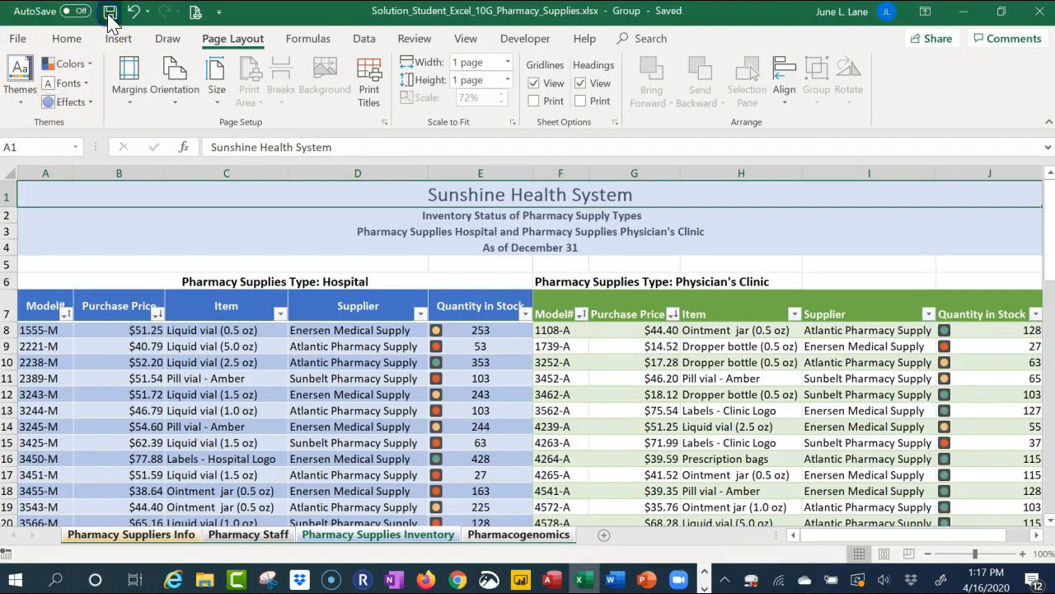